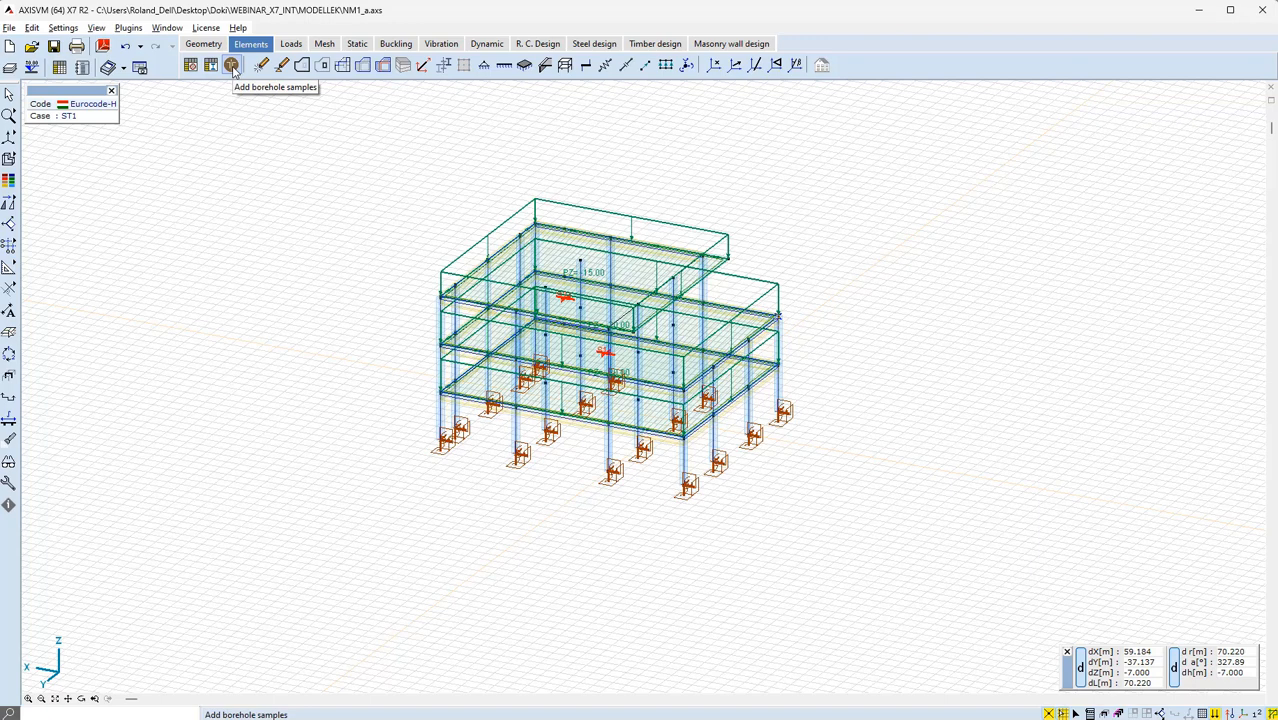
- Start a borehole sample with a new soil profile named NM1_1 and add a 3.775 m layer of CST soil from the database
left_click(231, 66)
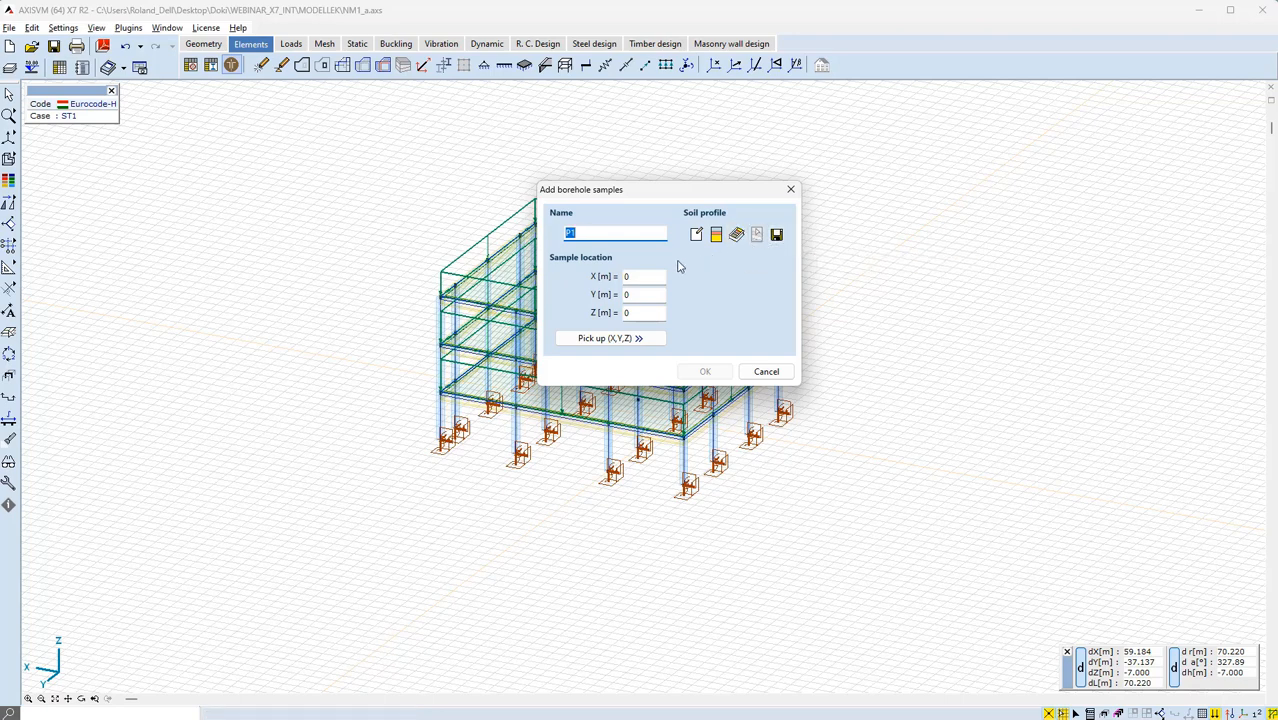
left_click(696, 234)
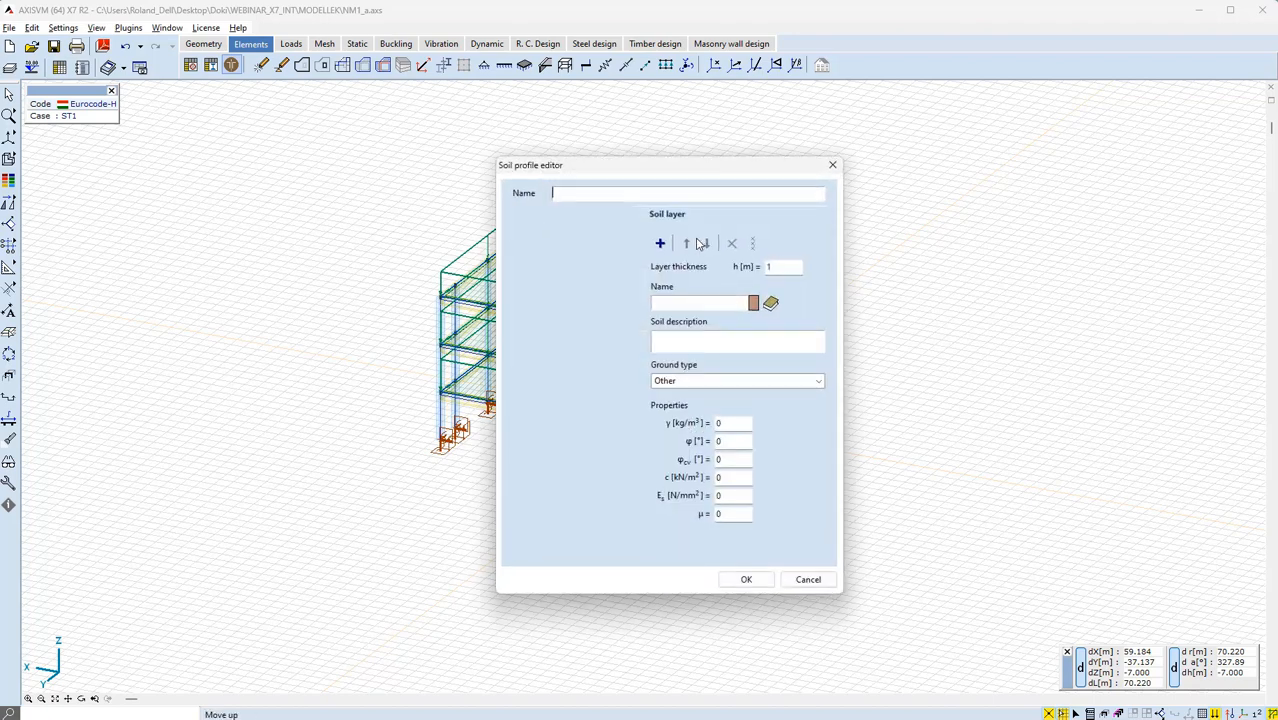
type("NM1_1")
left_click(660, 243)
double_click(778, 268)
type("3.775")
left_click(770, 303)
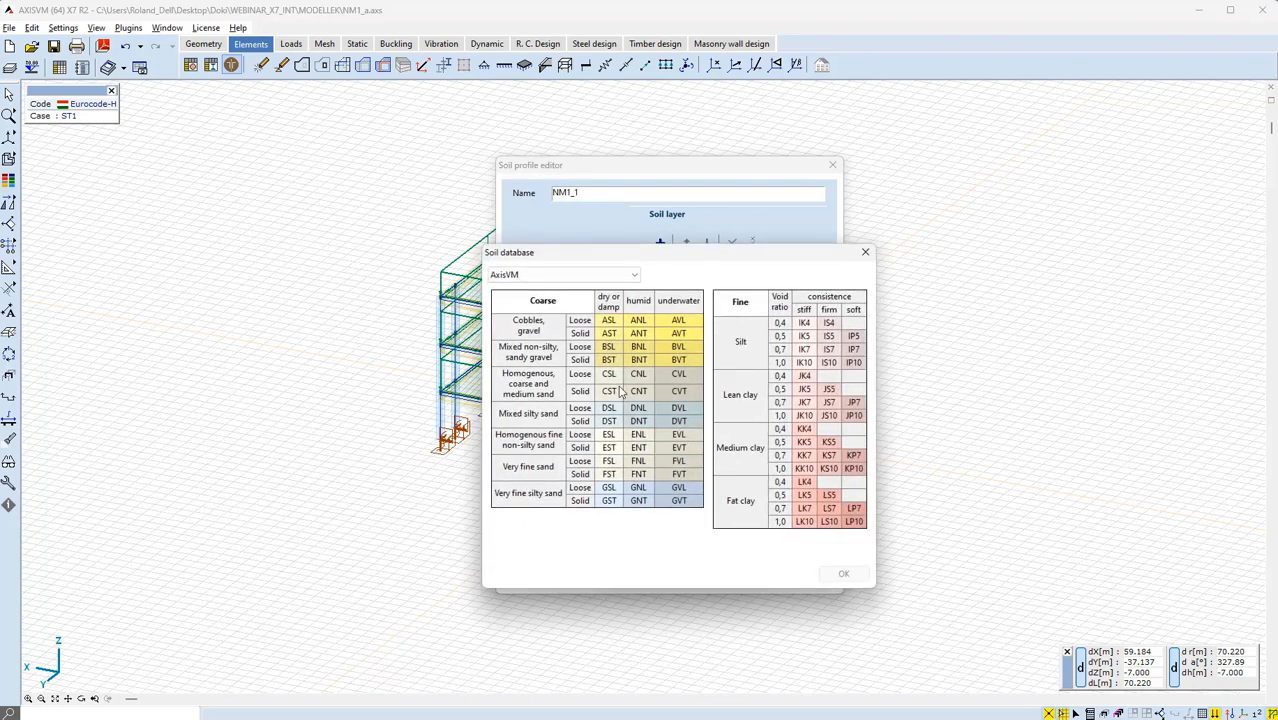
left_click(609, 394)
left_click(844, 574)
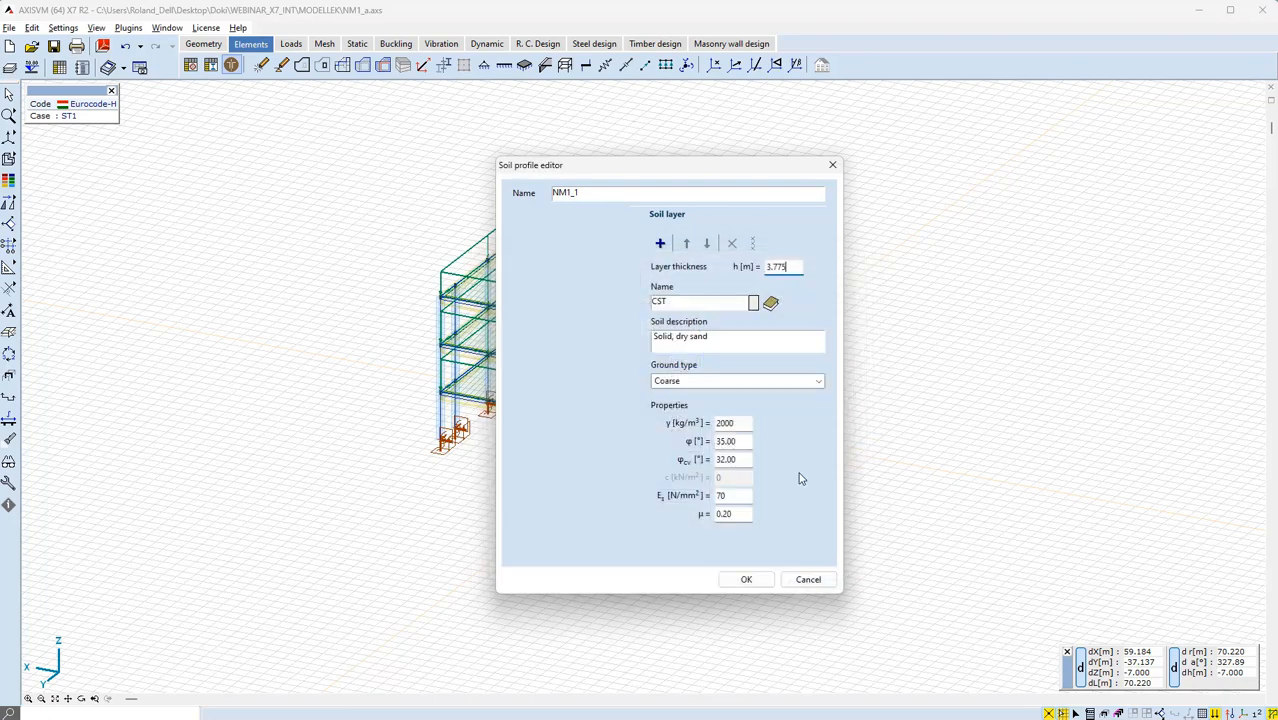
left_click(660, 243)
- Add a second layer to the profile, 6 m thick, using CSL soil from the database and coloured orange
left_click(660, 243)
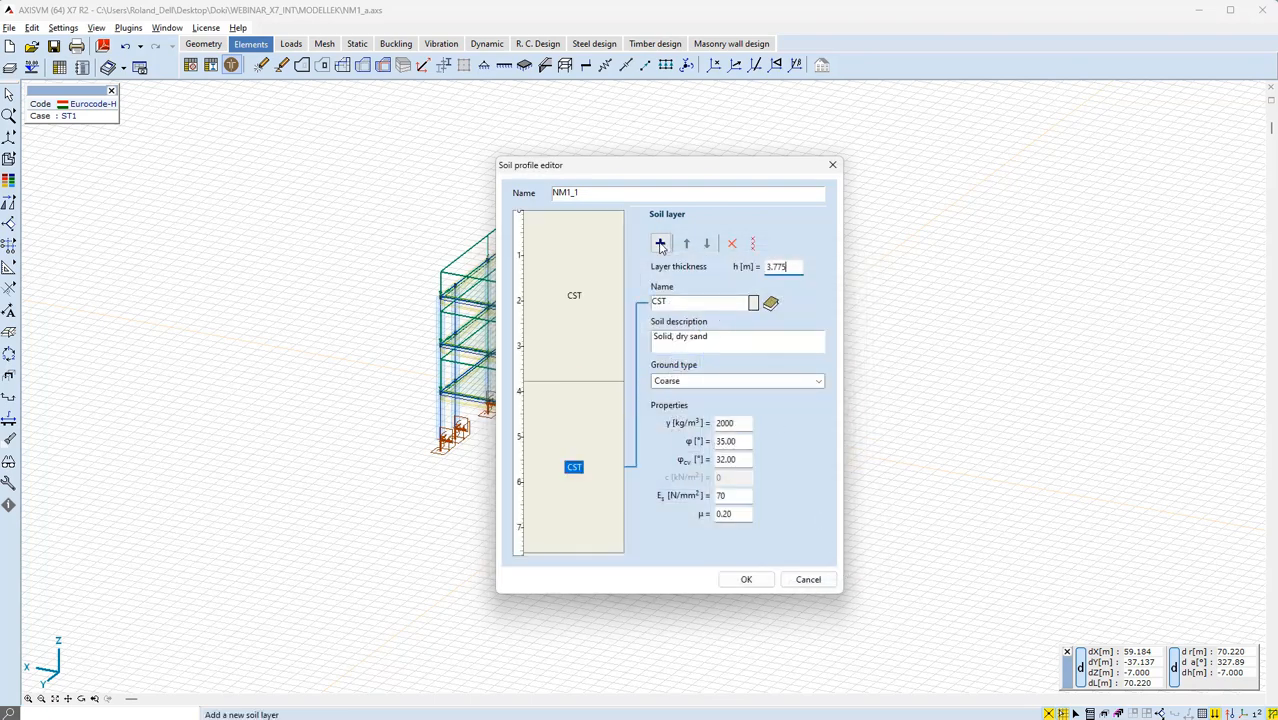
left_click_drag(792, 268, 767, 269)
type("8")
left_click(769, 306)
left_click(609, 374)
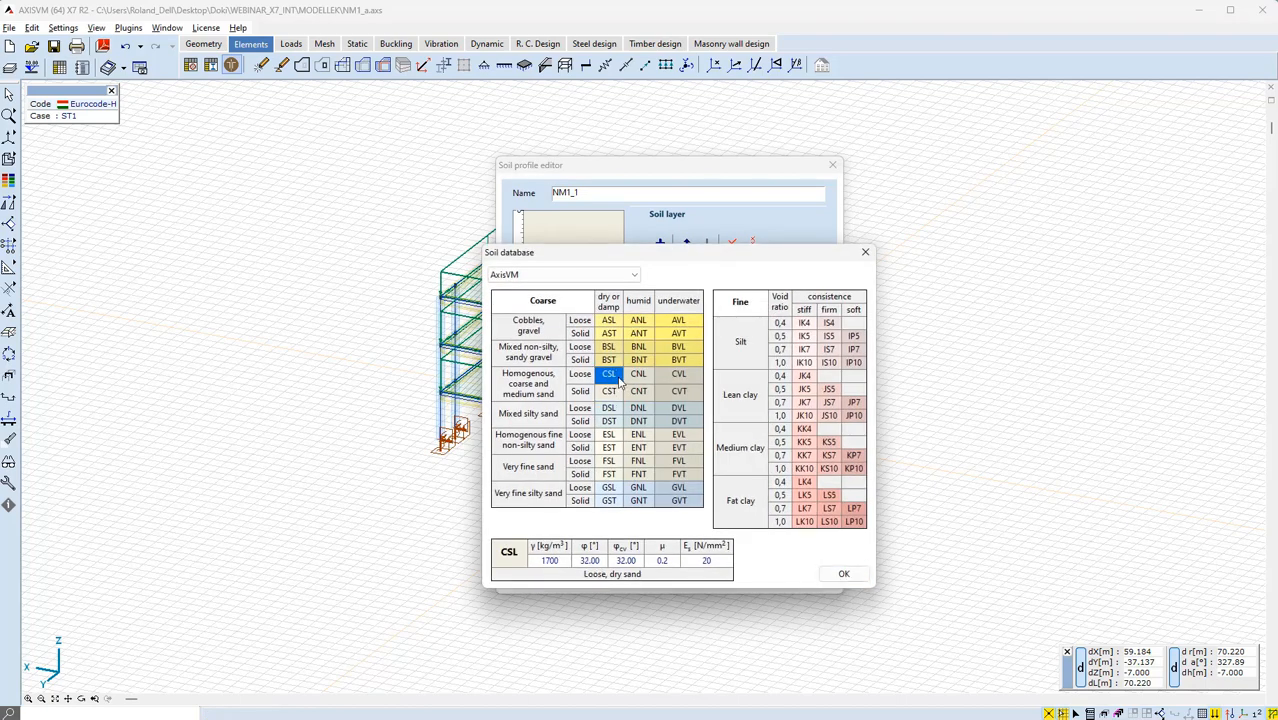
left_click(844, 574)
left_click(754, 303)
left_click(545, 268)
left_click(540, 384)
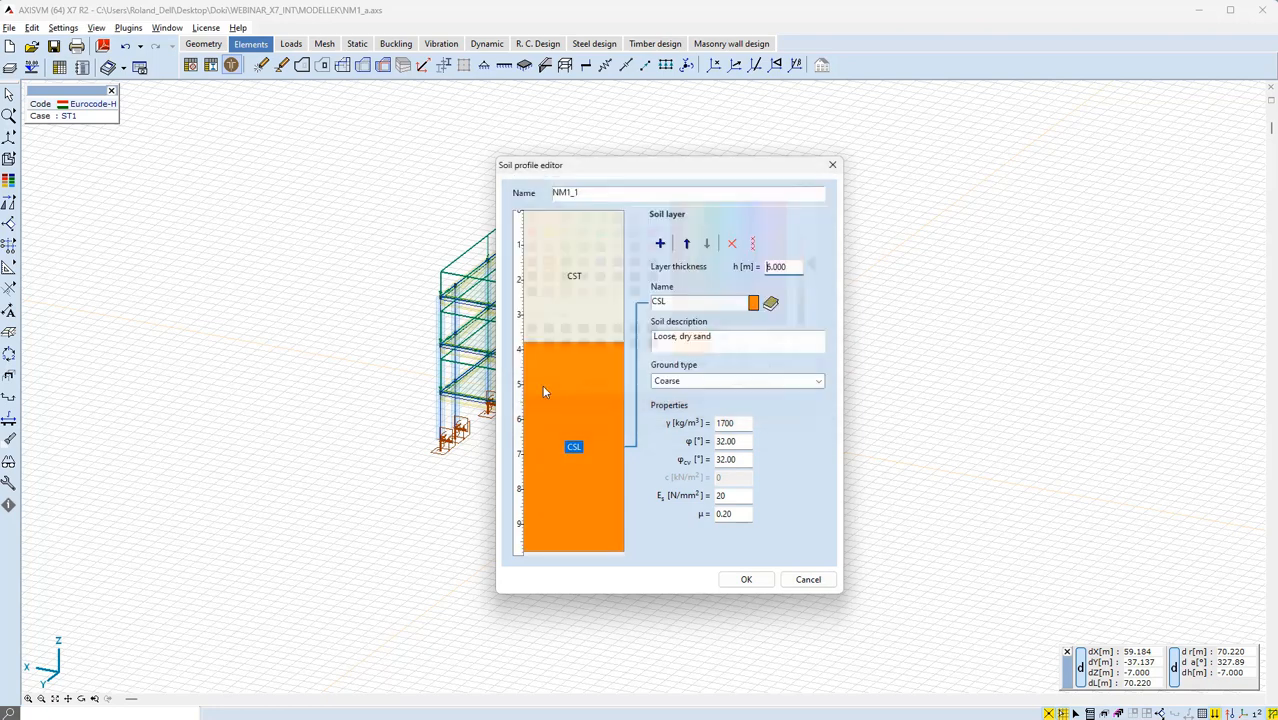
- Add a third 6 m layer of BSL soil from the database and accept the NM1_1 profile
left_click(770, 303)
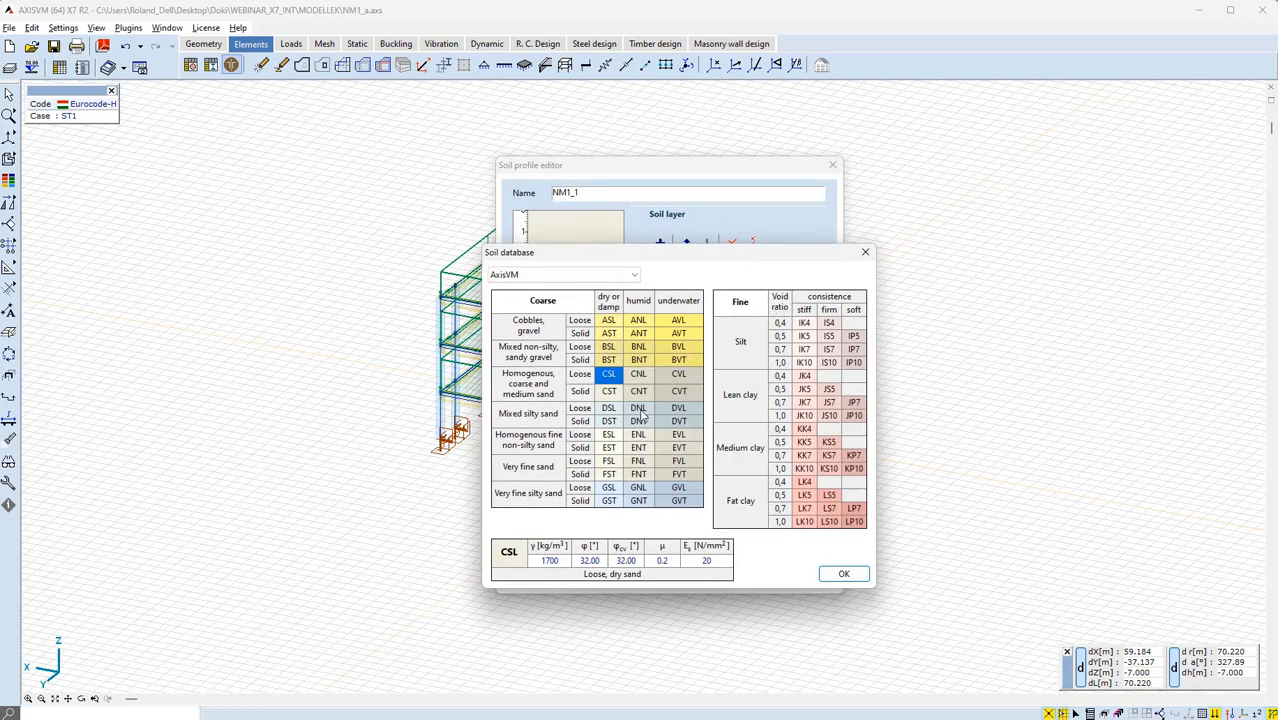
left_click(609, 347)
left_click(842, 573)
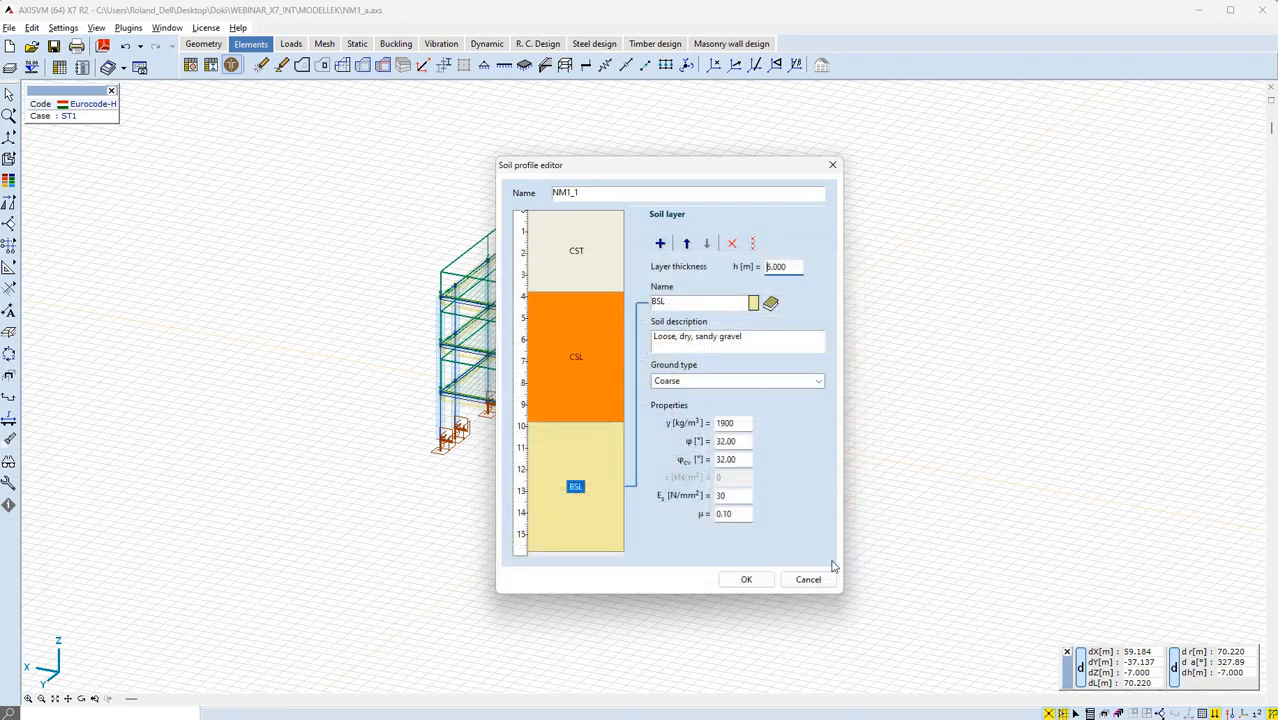
left_click(746, 579)
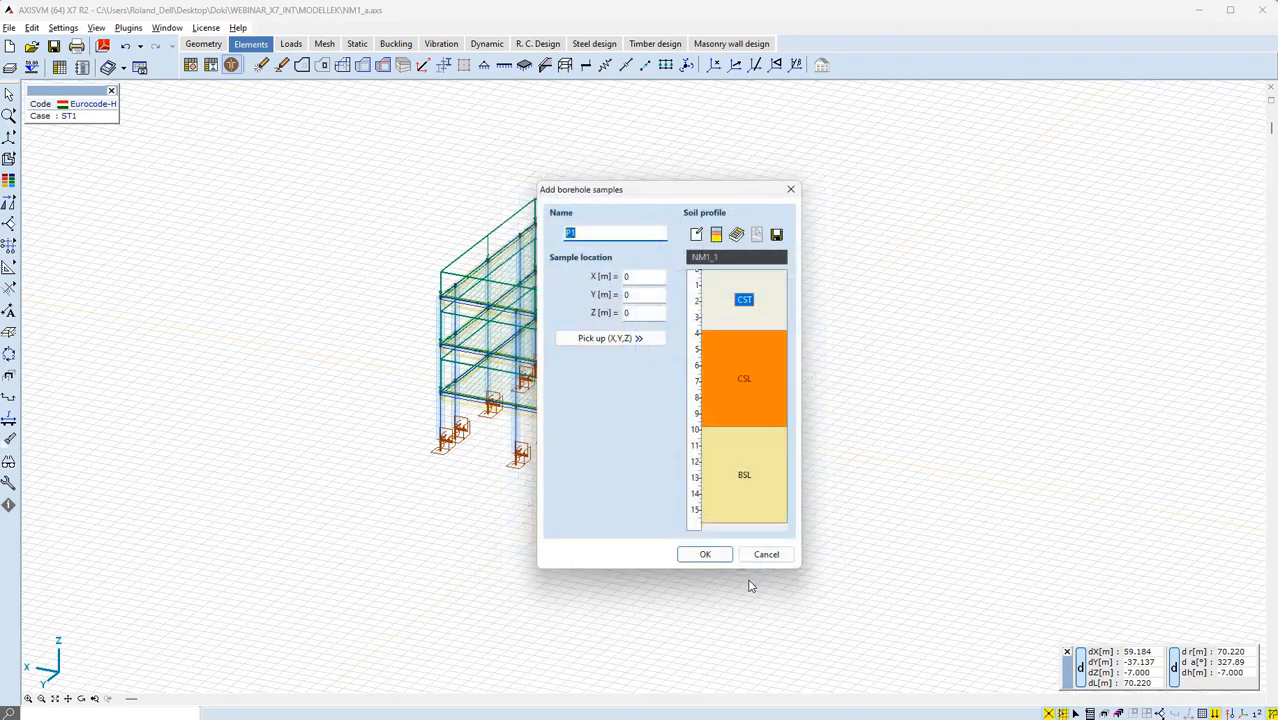
- Place the NM1_1 borehole sample at X 17.607 m, Y 15.494 m and save it
left_click(624, 278)
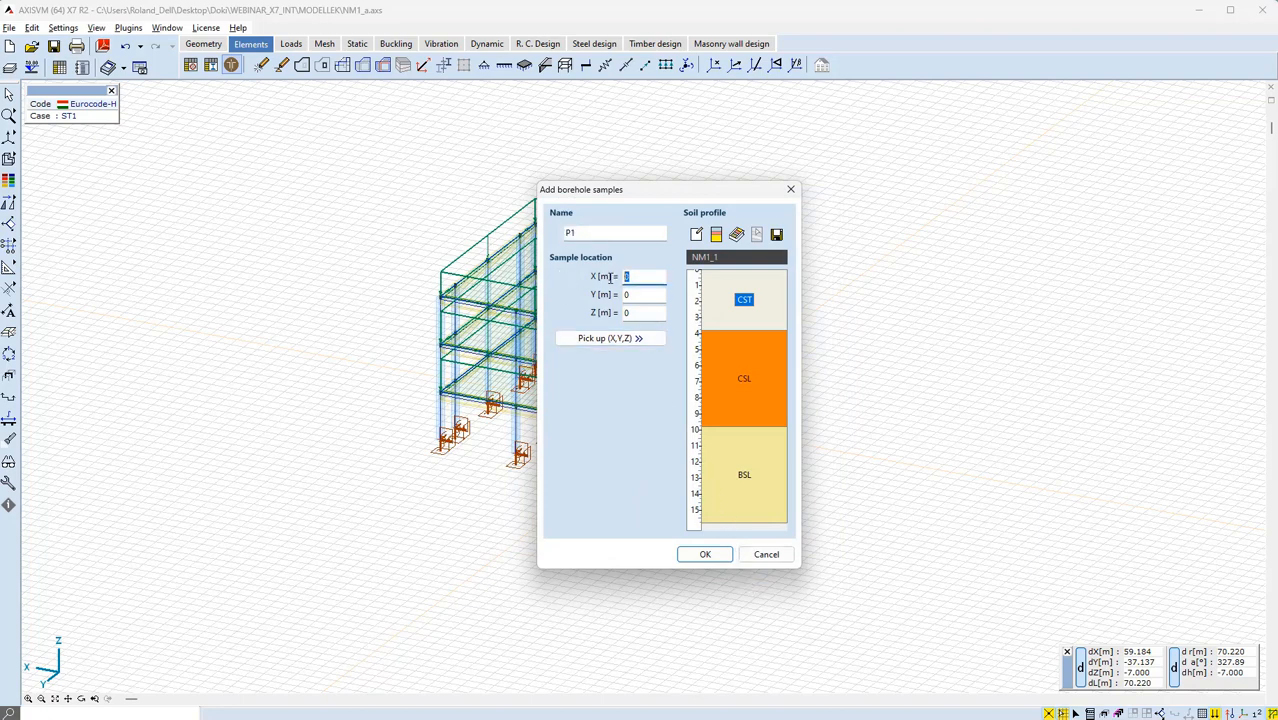
type("17.607")
key("Tab")
type("15.494")
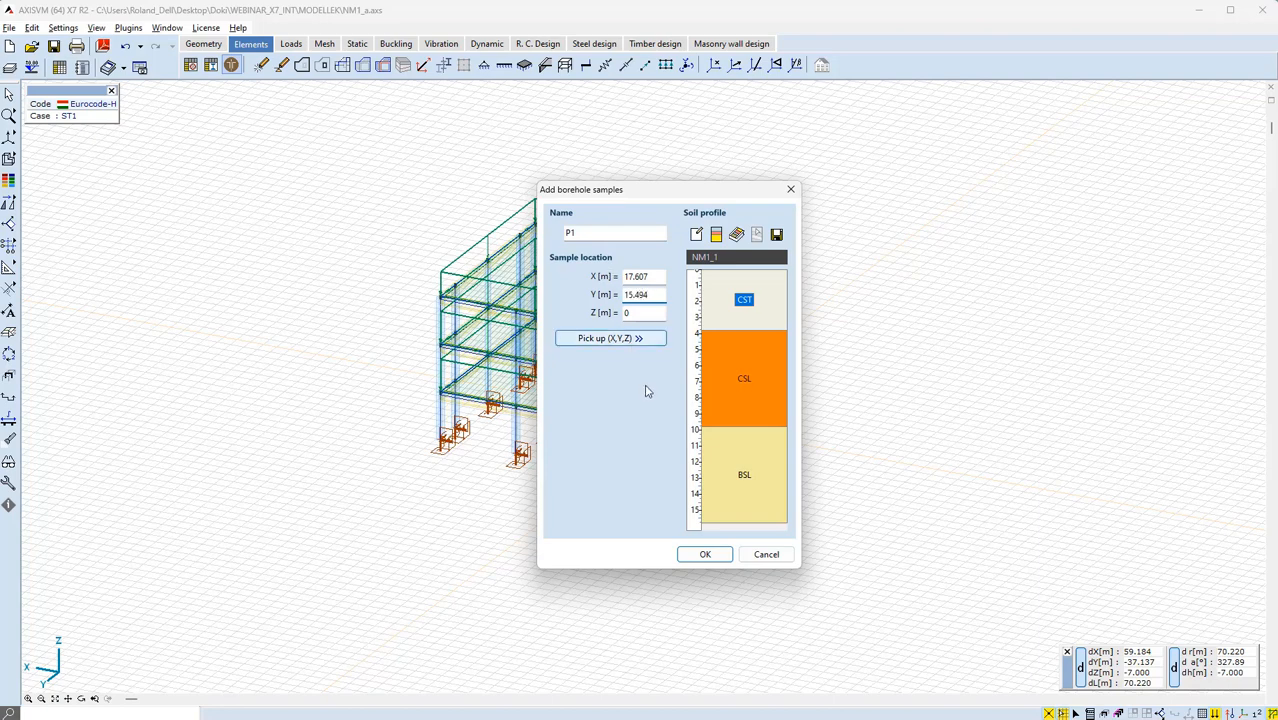
left_click(710, 557)
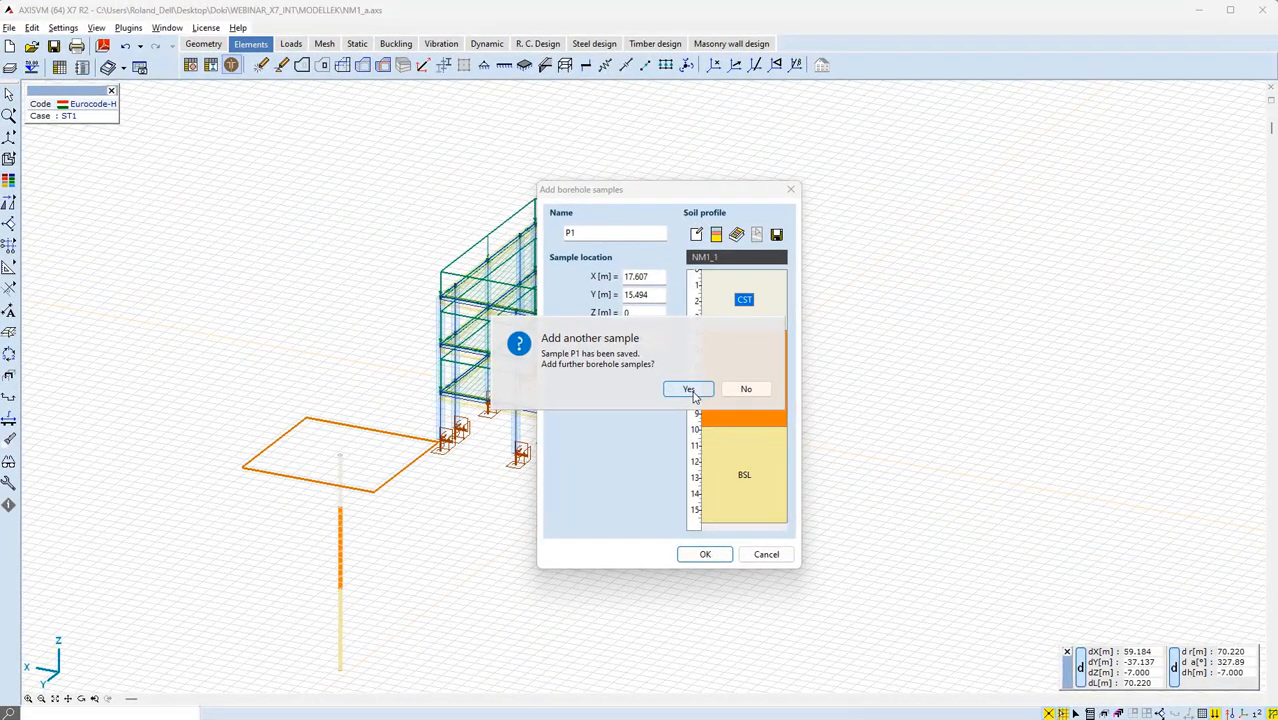
- Add another borehole sample with library profile NM1_2 at X 23.779 m, Y -15.725 m, Z 0.448 m
left_click(689, 390)
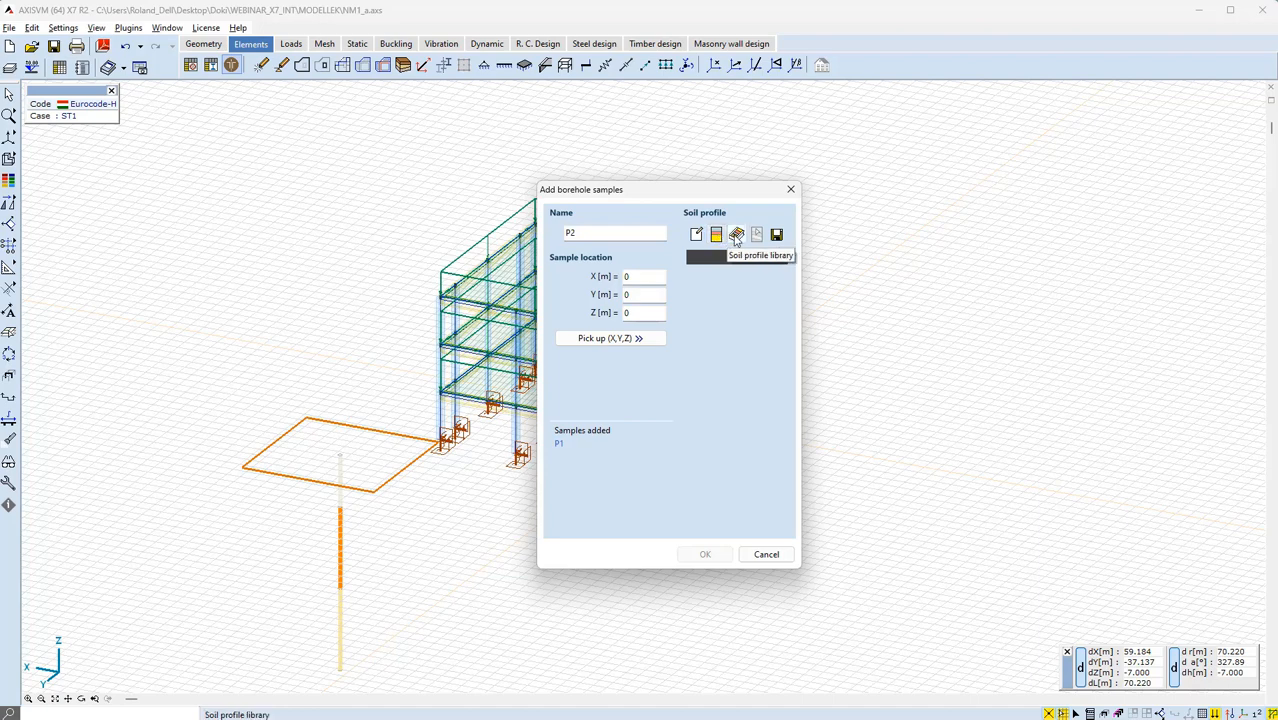
left_click(736, 236)
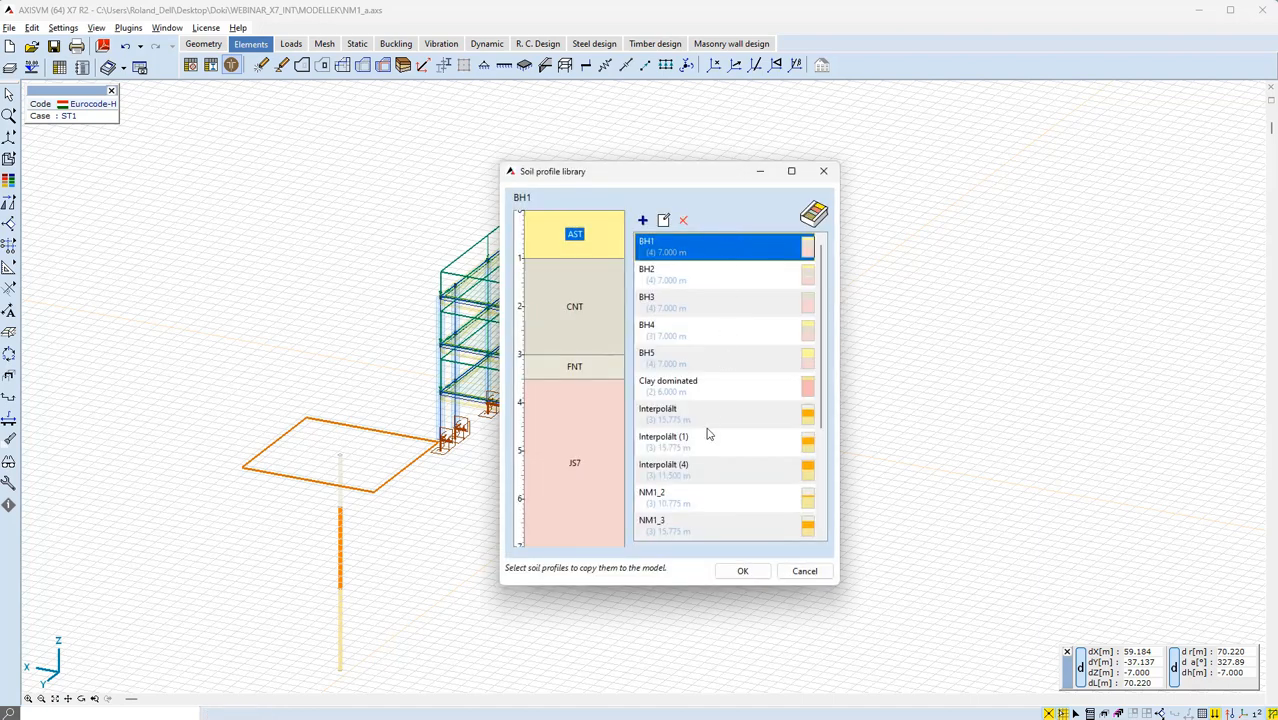
left_click(686, 505)
left_click(742, 570)
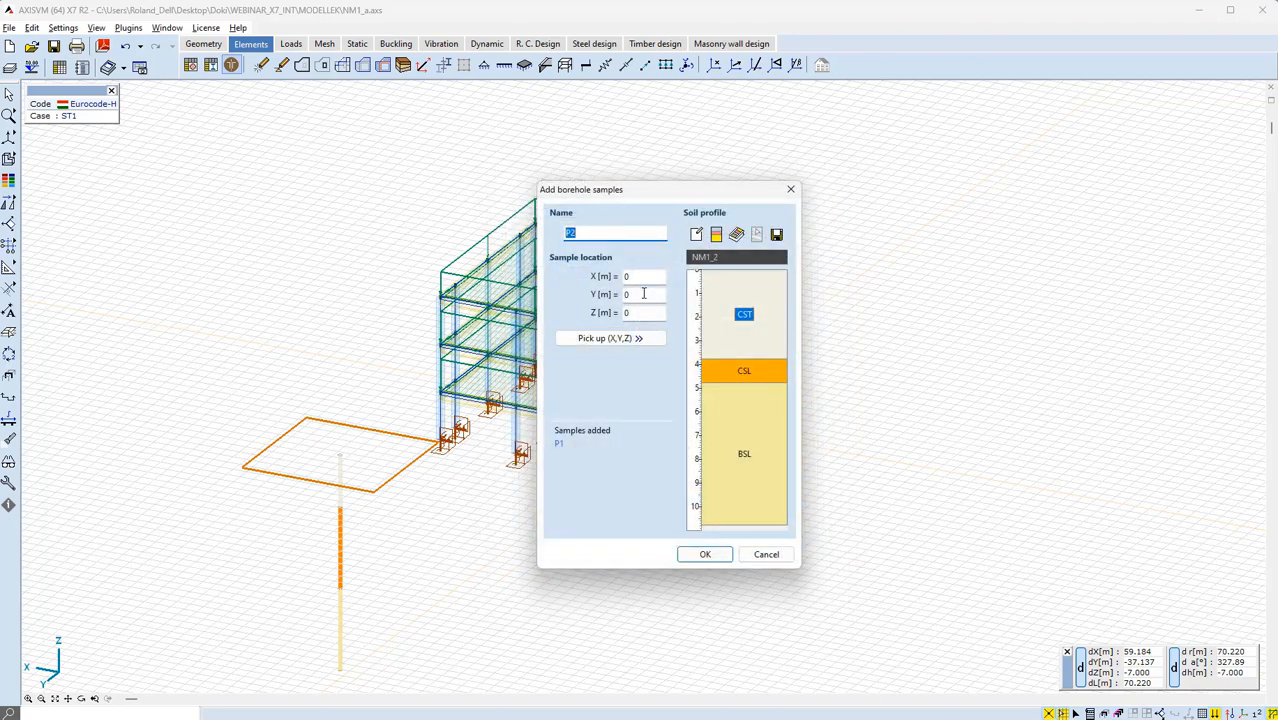
type("23.779")
key("Tab")
type("-15.725")
key("Tab")
type("0.448")
left_click(697, 555)
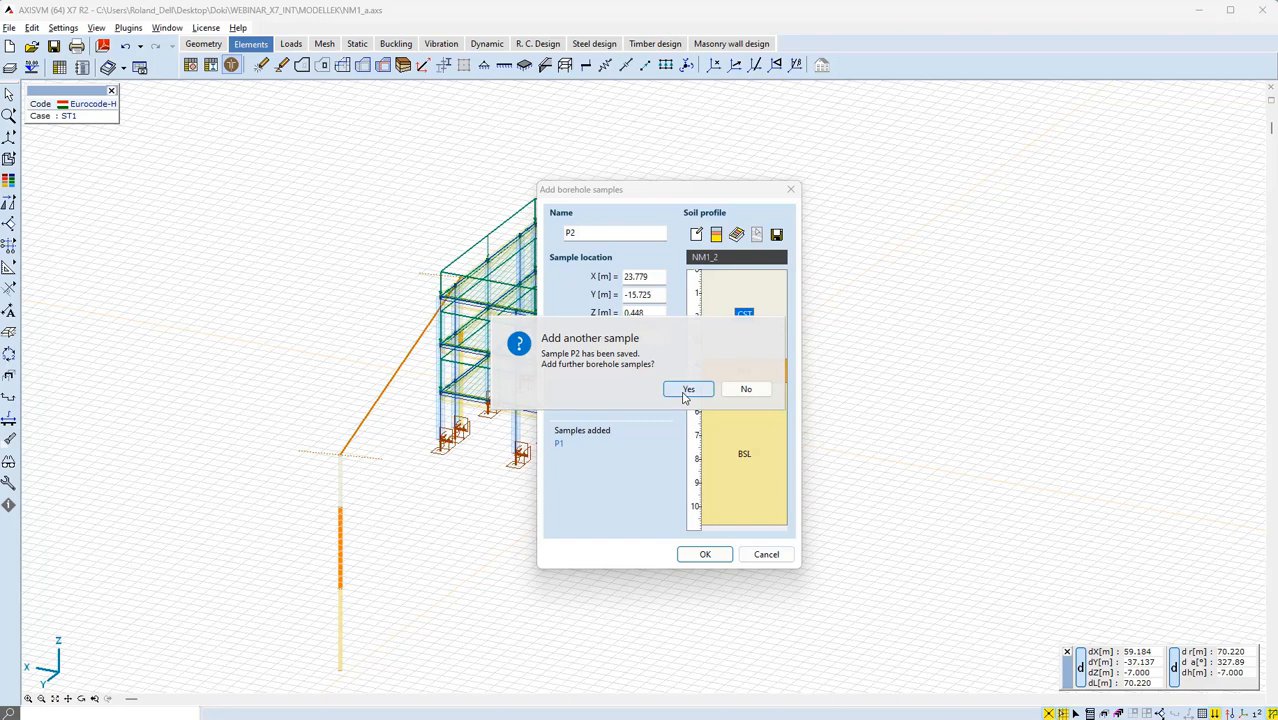
- Add another borehole sample with library profile NM1_3 at X -14.993 m, Y -12.706 m
left_click(685, 393)
left_click(737, 234)
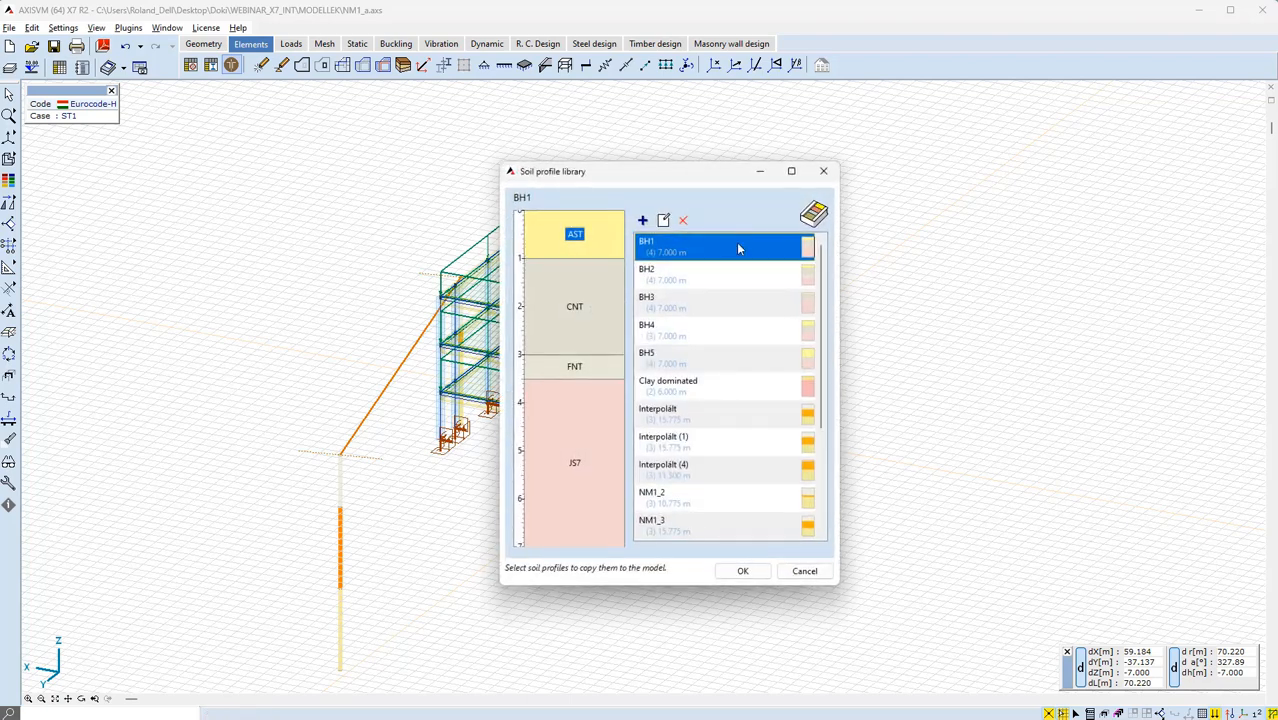
left_click(715, 522)
left_click(742, 570)
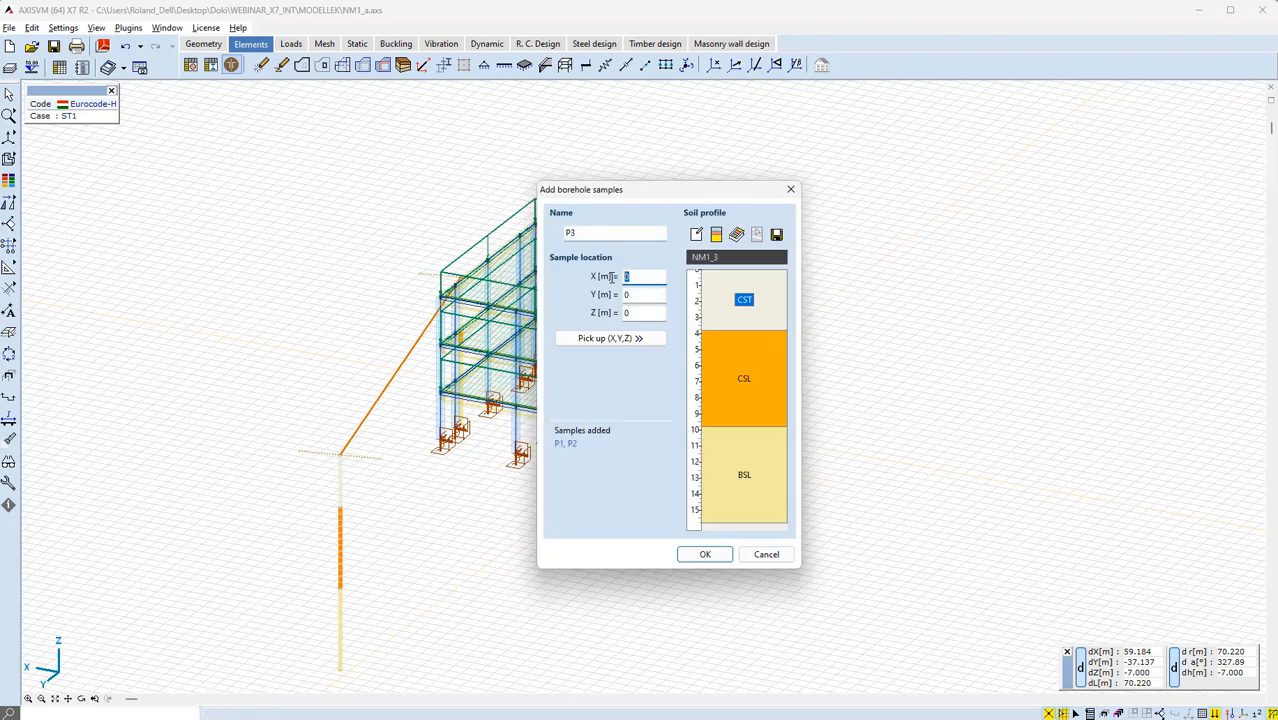
type("-14.993")
key("Tab")
type("-12.706")
left_click(705, 554)
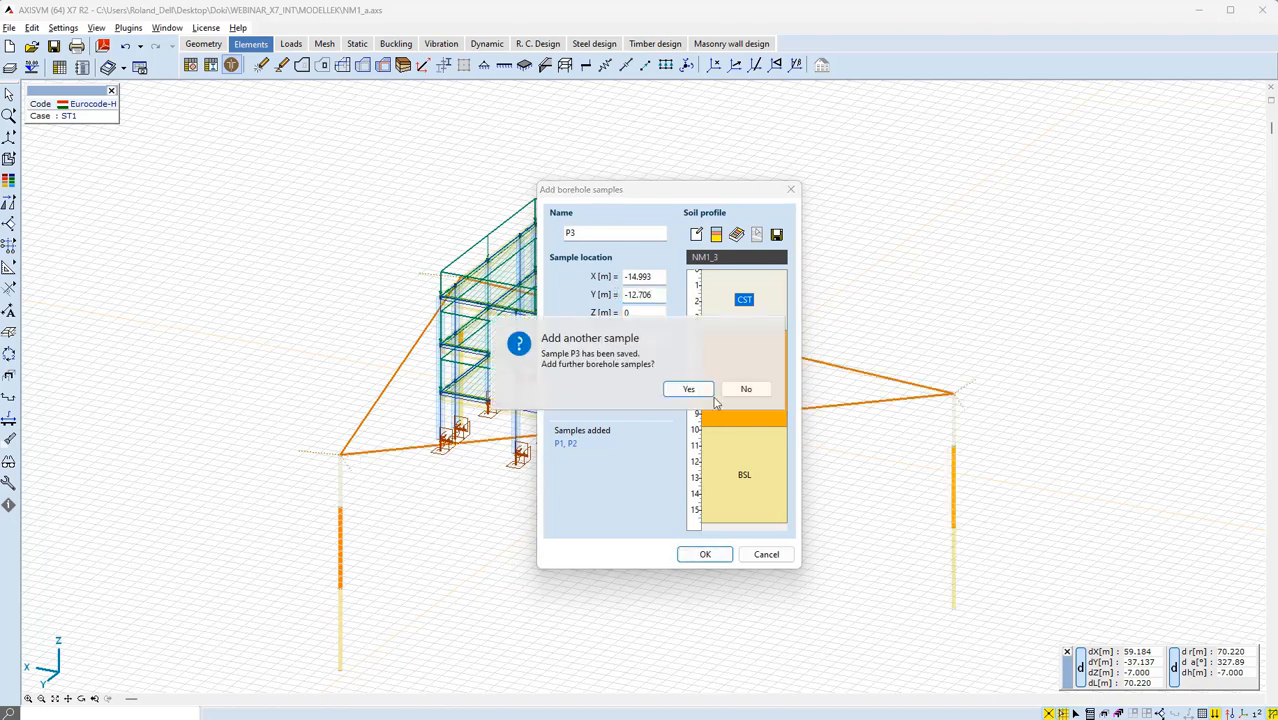
- Add another borehole sample with library profile NM1_4 at X -26.493 m, Y 15.494 m, Z -1.5 m
left_click(689, 390)
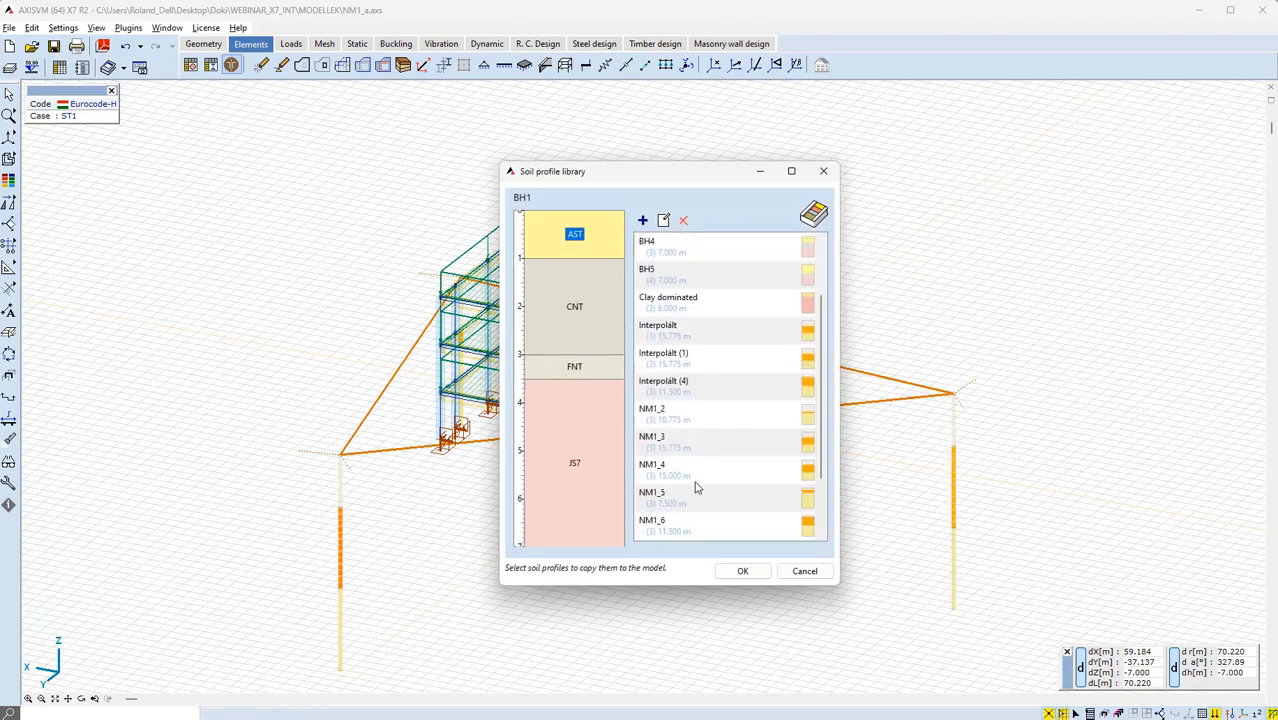
left_click(618, 276)
type("-26.493")
key("Tab")
type("15.494")
key("Tab")
type("-1.5")
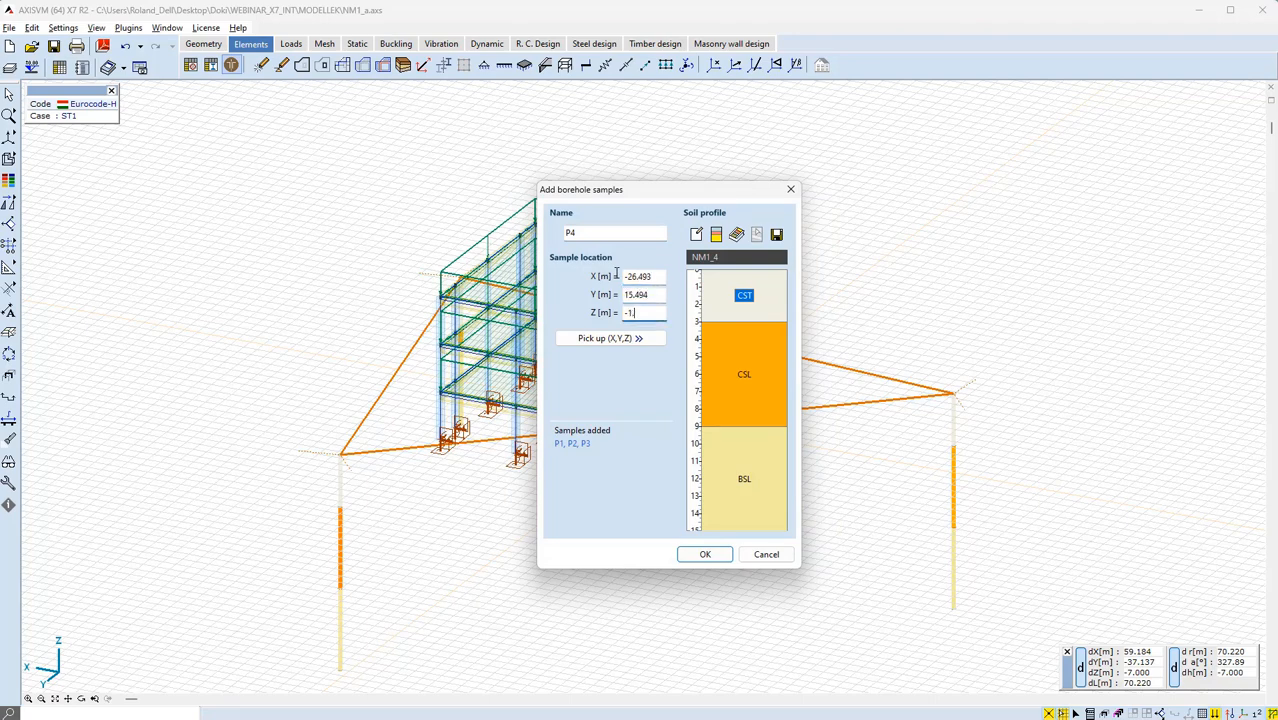
left_click(704, 554)
- Add another borehole sample with library profile NM1_5 at X -14.493 m, Y 15.494 m
left_click(702, 389)
left_click(736, 234)
scroll(723, 332, "down", 3)
left_click(720, 497)
left_click(742, 571)
left_click(618, 276)
type("-14.493")
double_click(630, 294)
type("15.494")
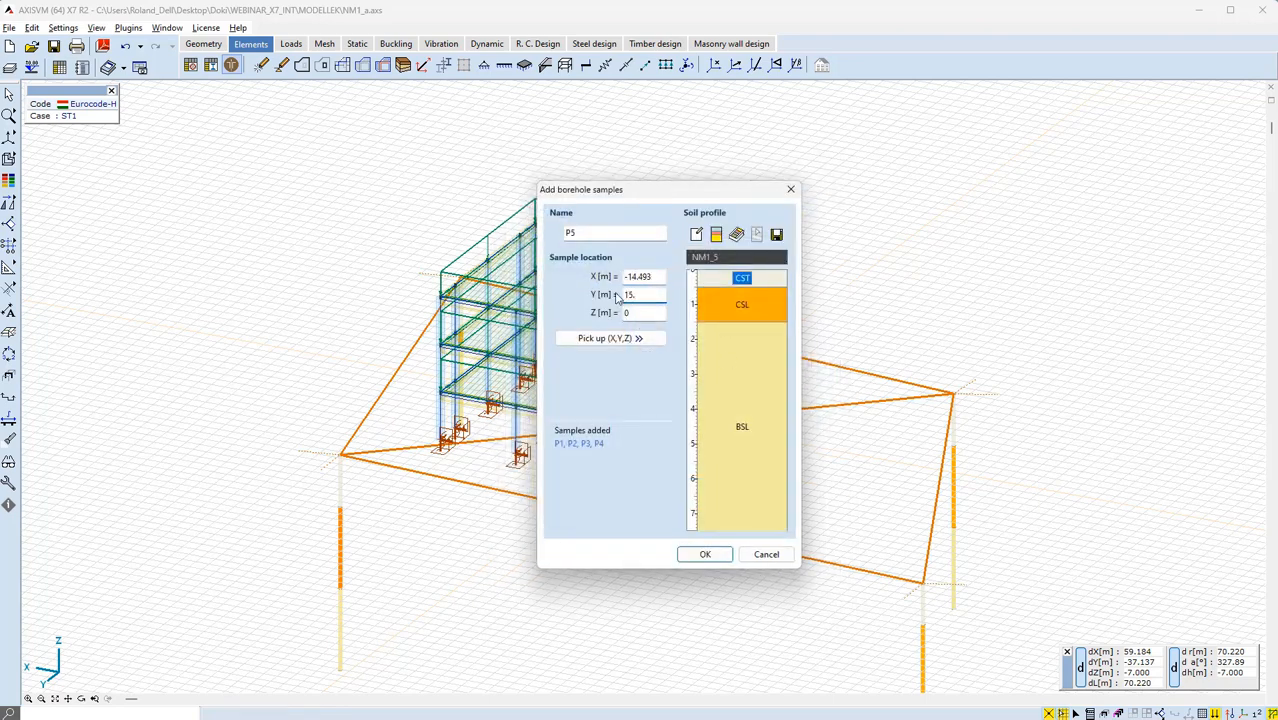
left_click(705, 554)
- Add another borehole sample with library profile NM1_7 at X 17.607 m, Y -12.706 m
left_click(702, 389)
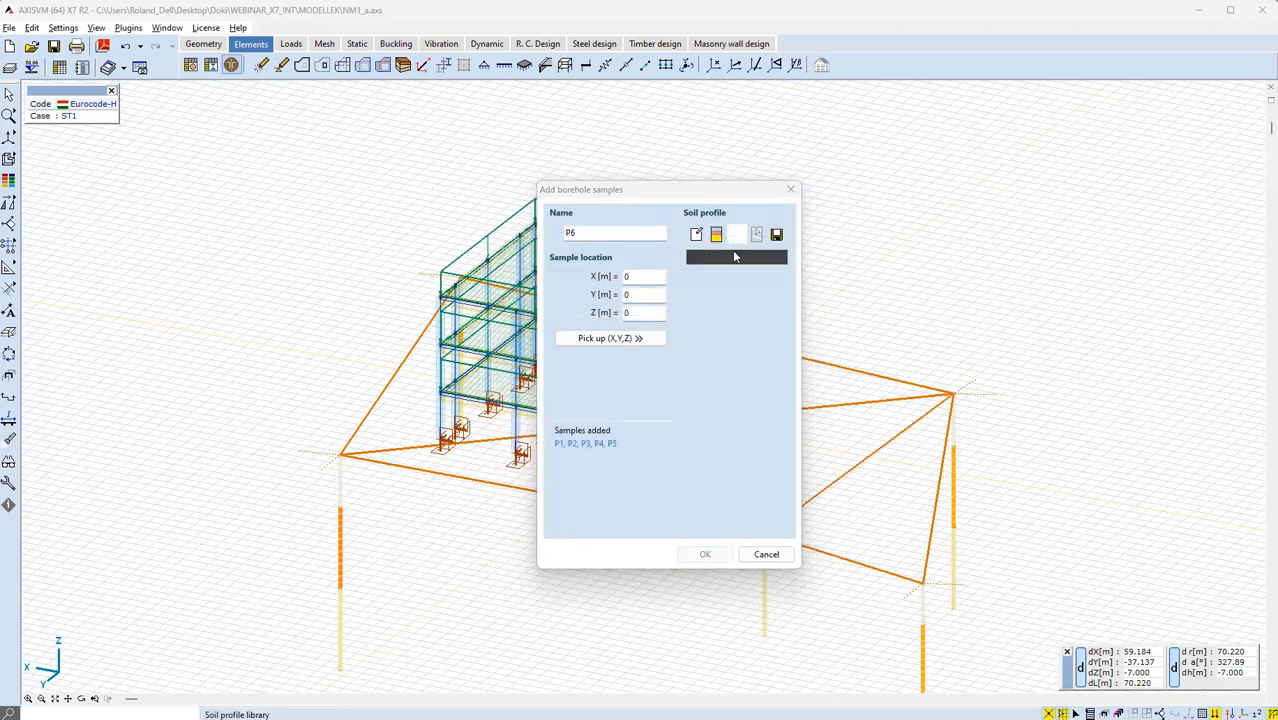
left_click(736, 234)
left_click(745, 469)
left_click(742, 571)
left_click(618, 276)
type("17.607")
key("Tab")
type("-12.706")
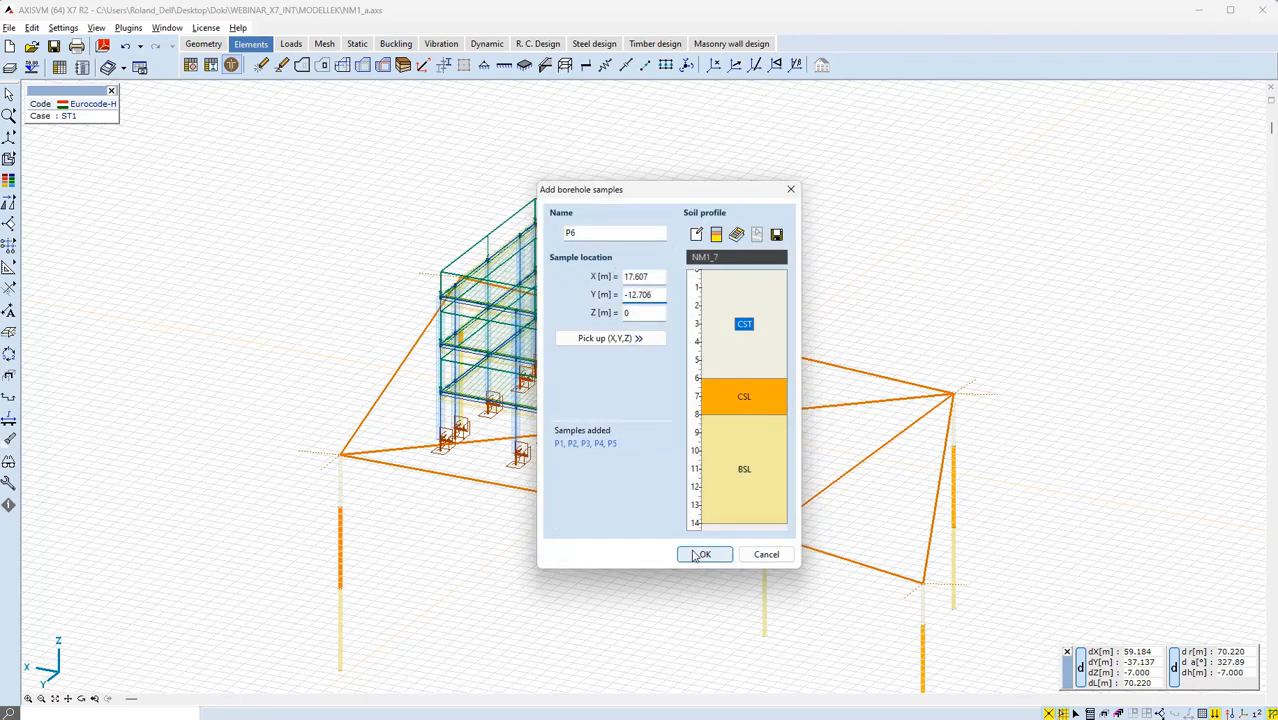
left_click(700, 554)
- Add a last borehole sample with library profile NM1_6, picking its location at the front corner column's base (X -5.700, Y 10.000), and finish adding samples
left_click(689, 389)
left_click(736, 234)
left_click(702, 438)
left_click(742, 569)
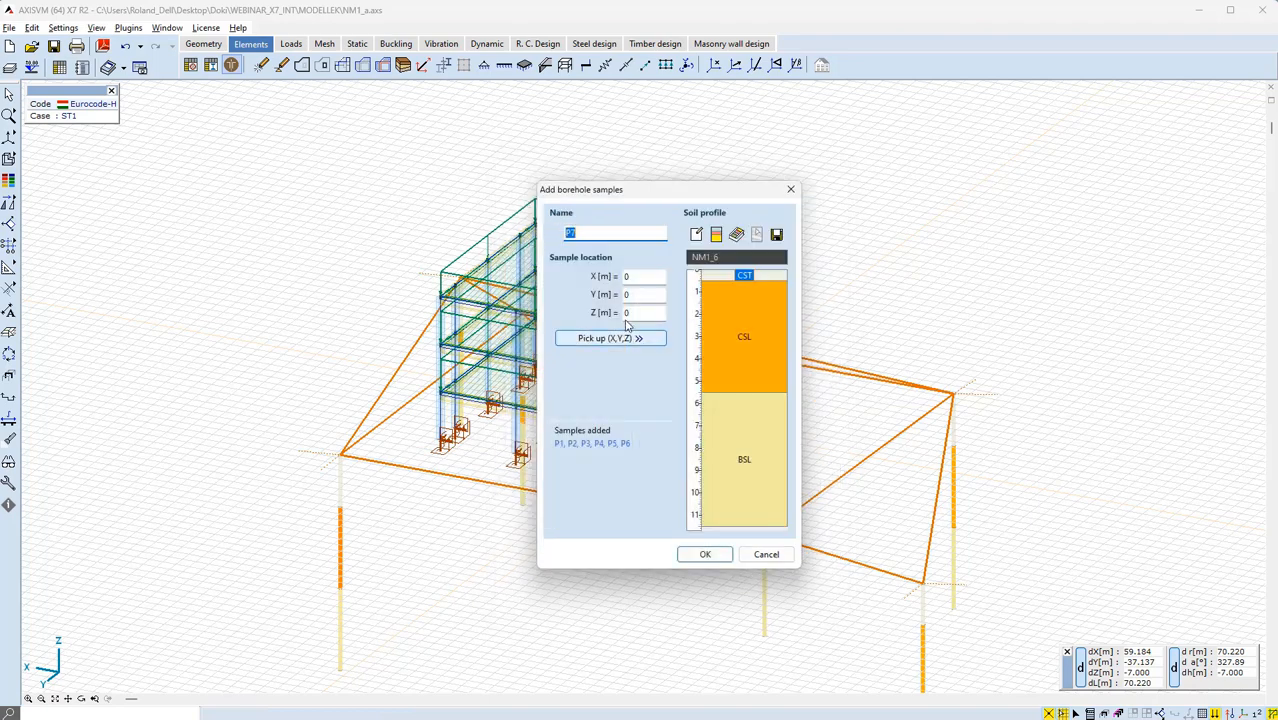
left_click(609, 338)
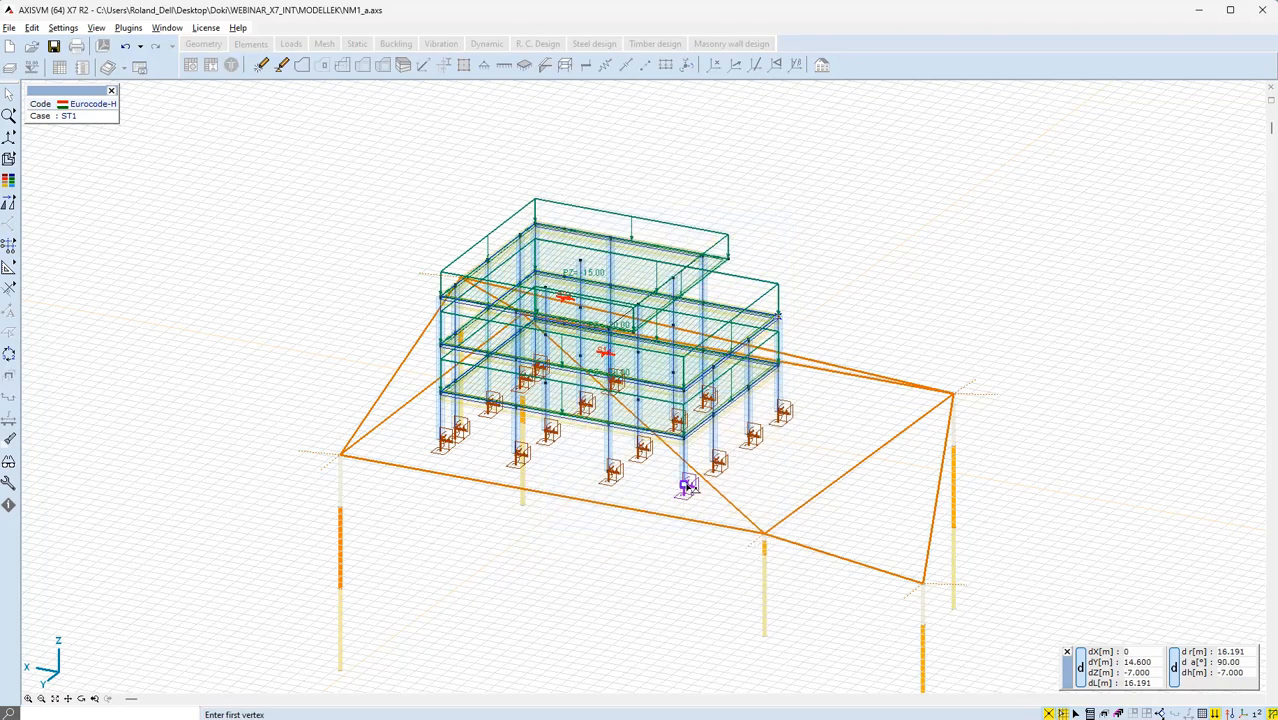
left_click(685, 486)
left_click(704, 553)
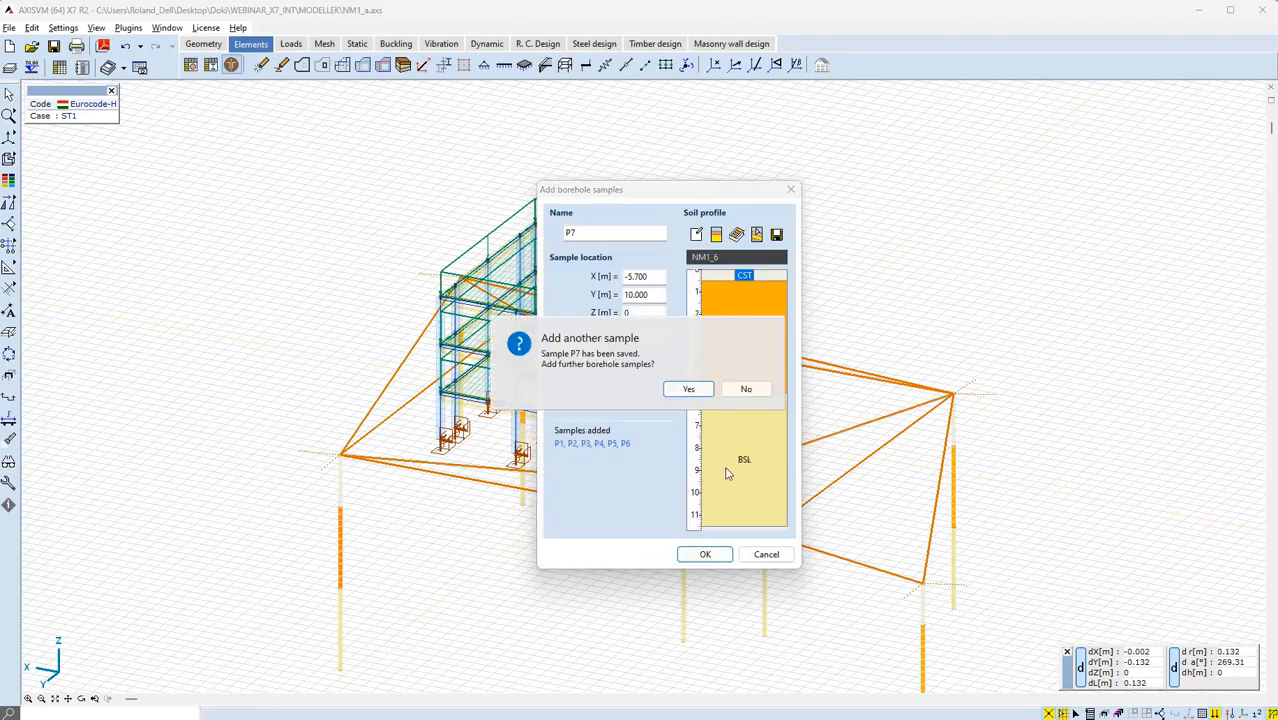
left_click(748, 390)
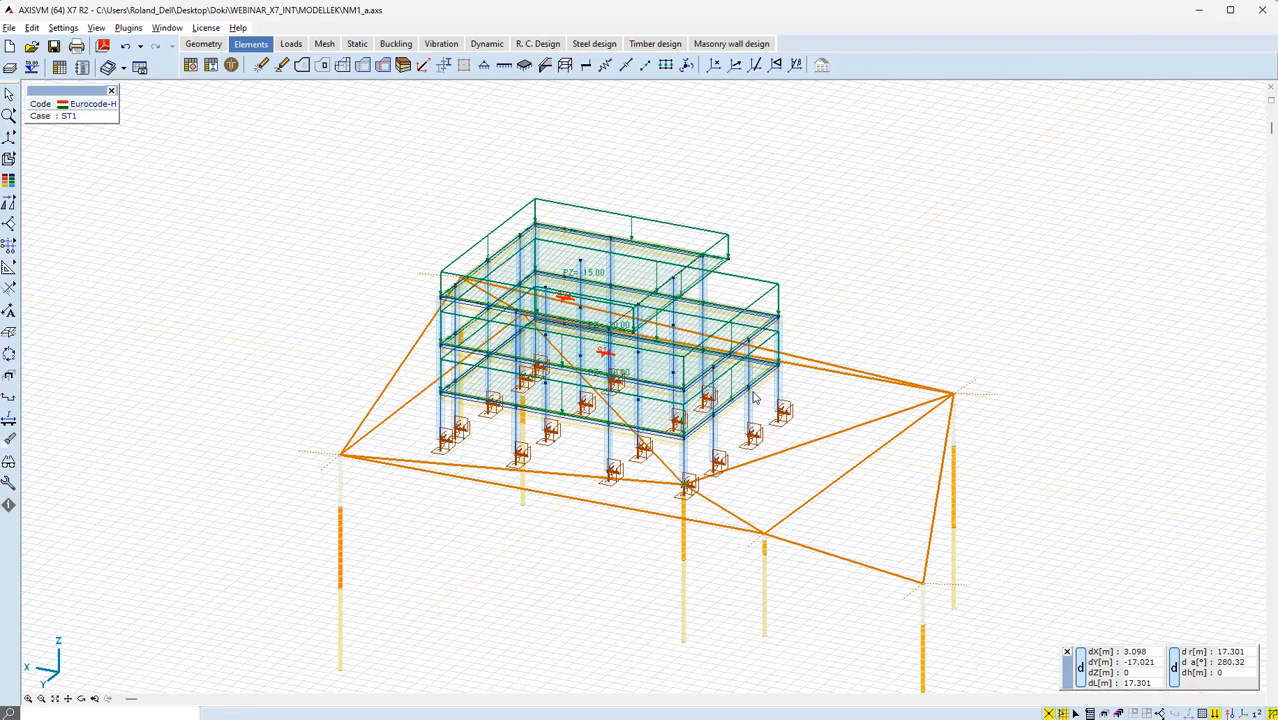
- Switch the model display from wireframe to hidden-line view and rotate it to show the terrain surface and boreholes
mouse_move(10, 162)
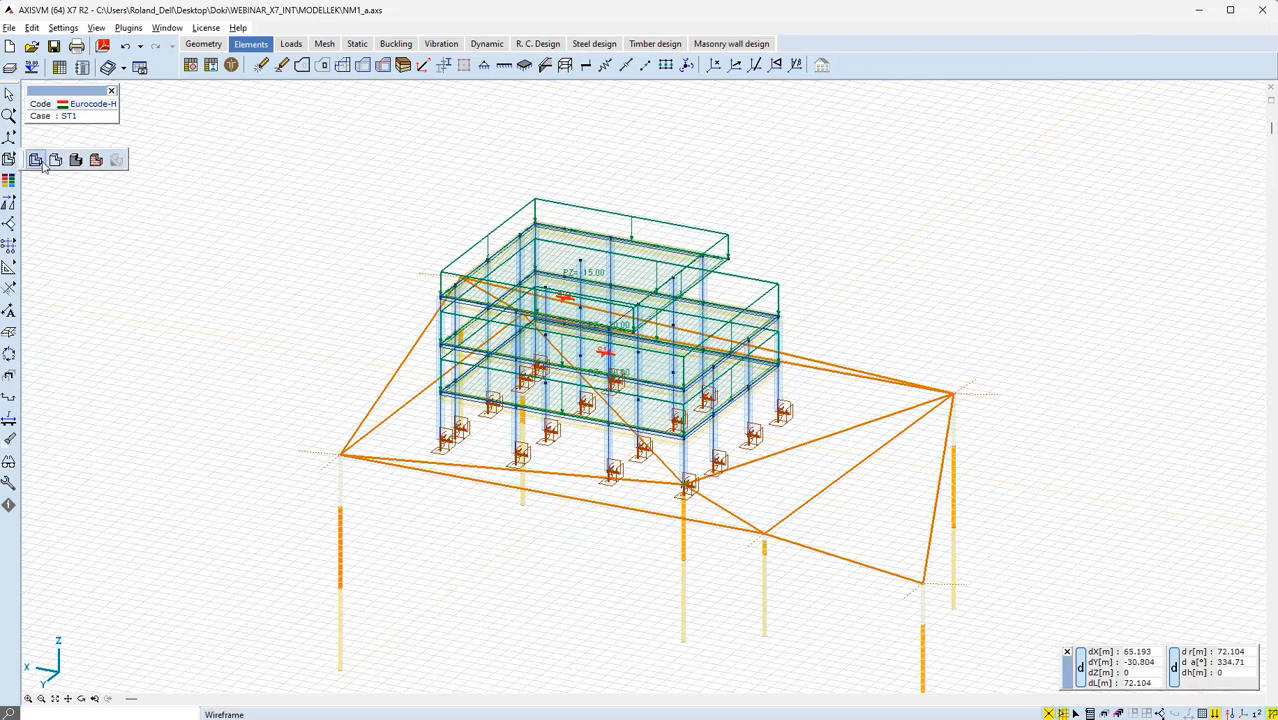
left_click(56, 162)
middle_click_drag(975, 307, 848, 217, "alt")
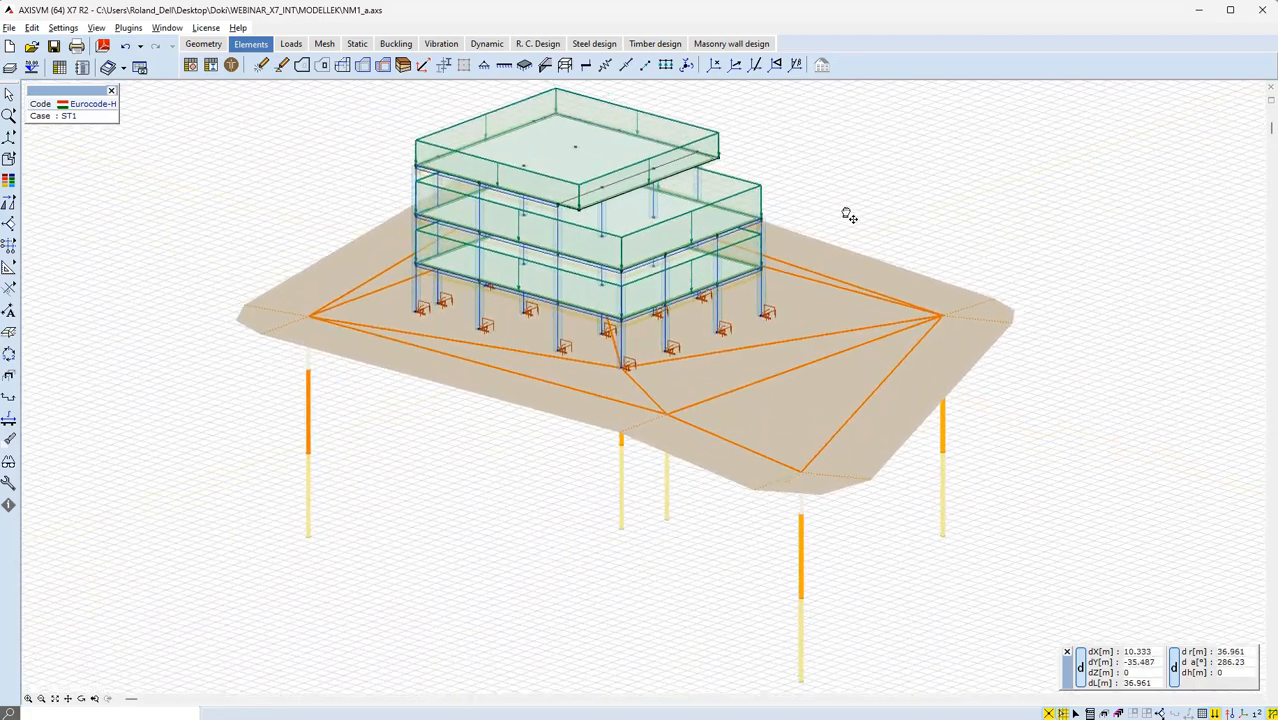
mouse_move(805, 524)
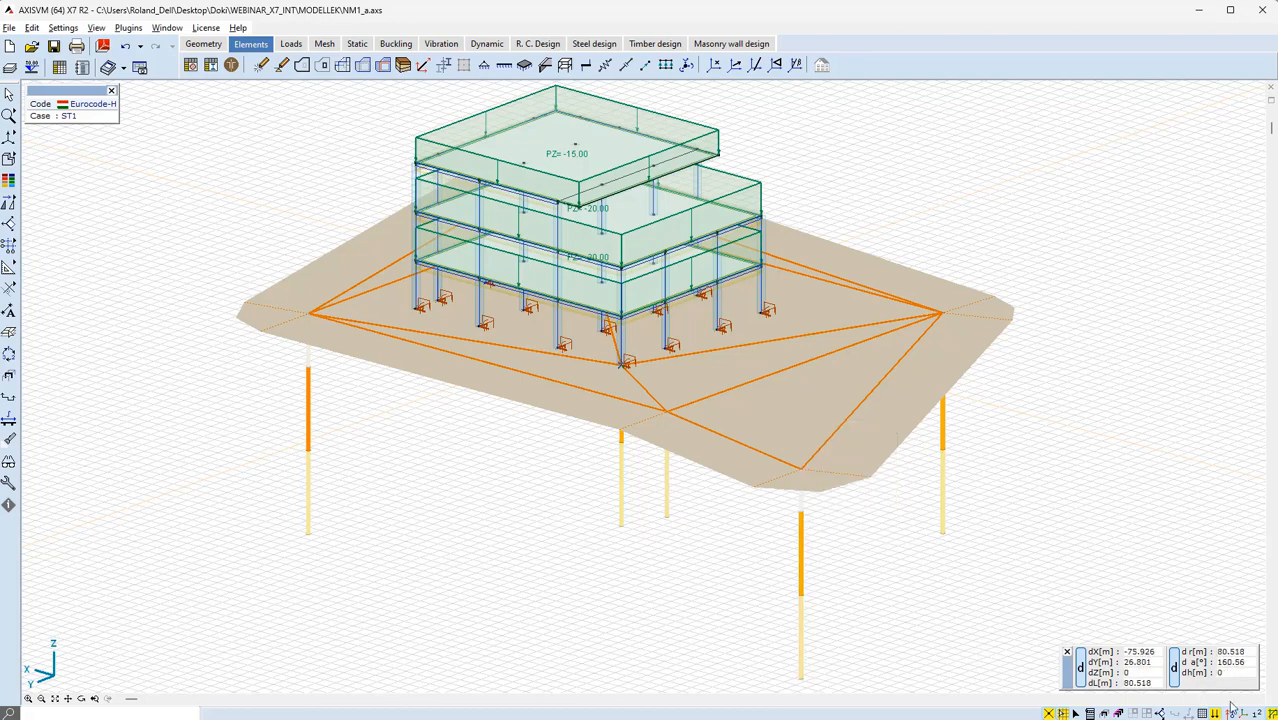
- Turn the terrain model's display off and back on
mouse_move(1234, 712)
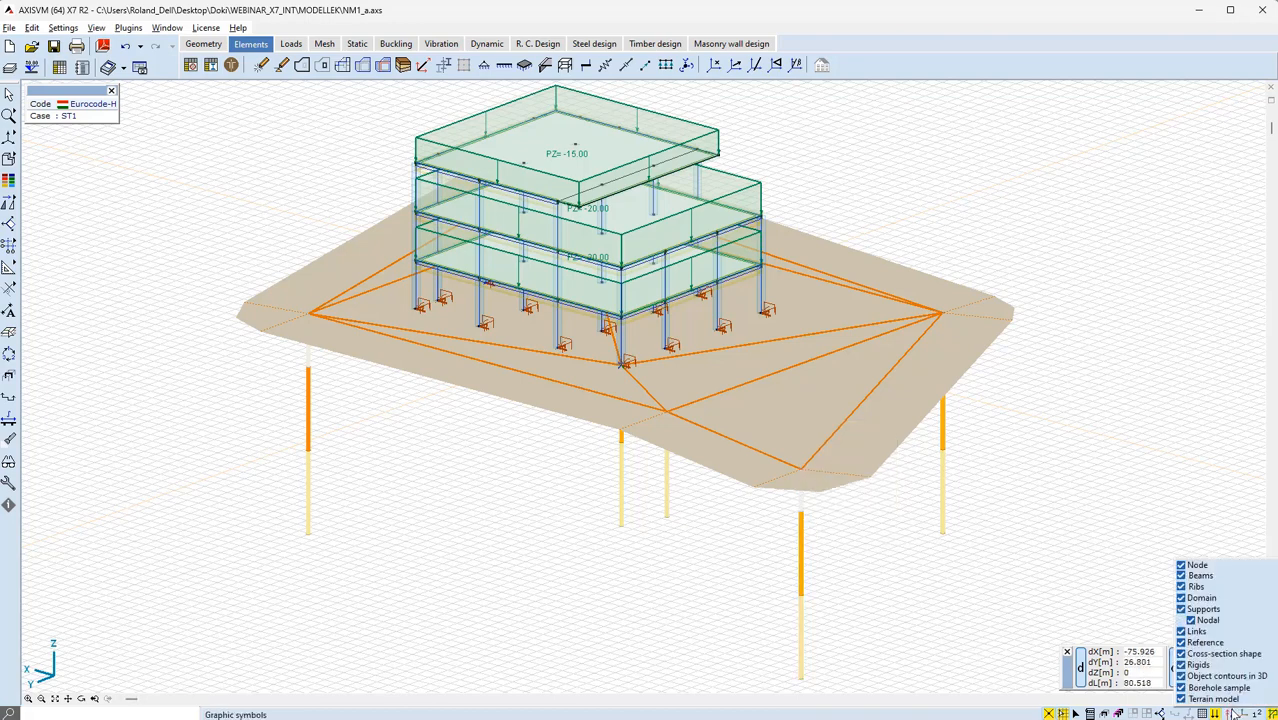
left_click(1181, 699)
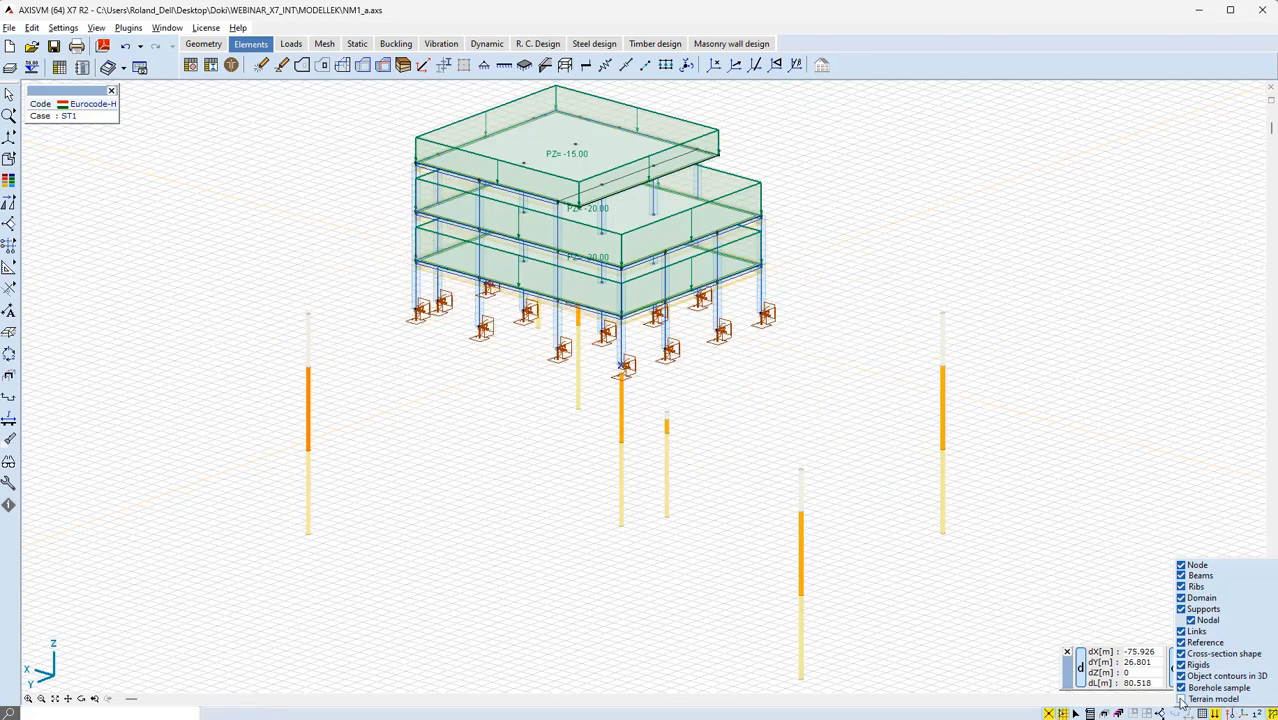
left_click(1181, 699)
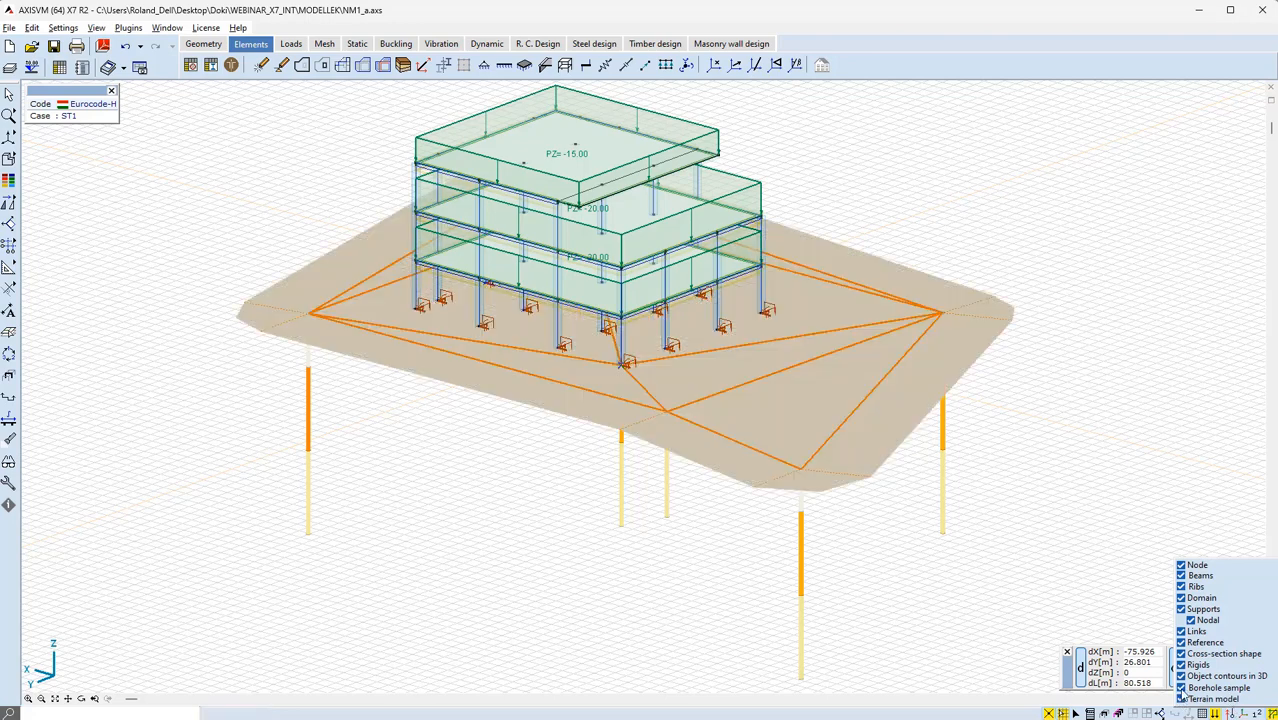
- Turn the borehole samples' display off and back on, and switch the model to wireframe view
left_click(1181, 688)
left_click(1181, 688)
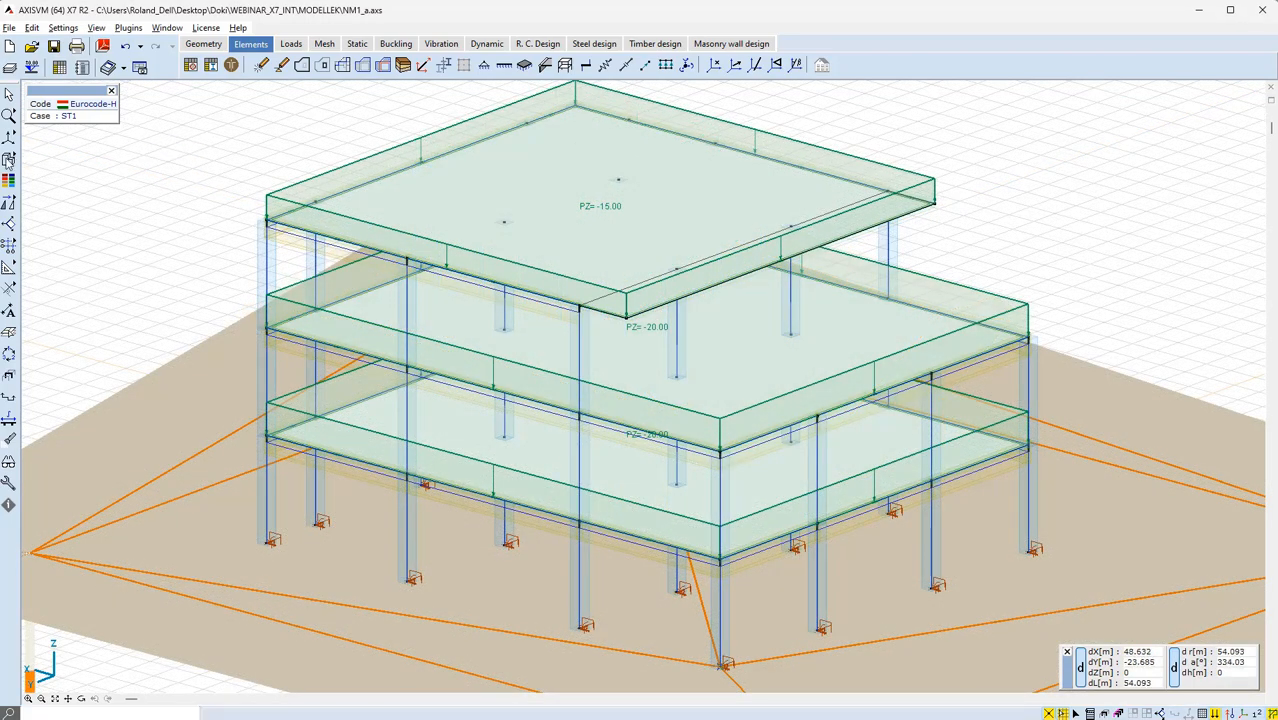
left_click(35, 161)
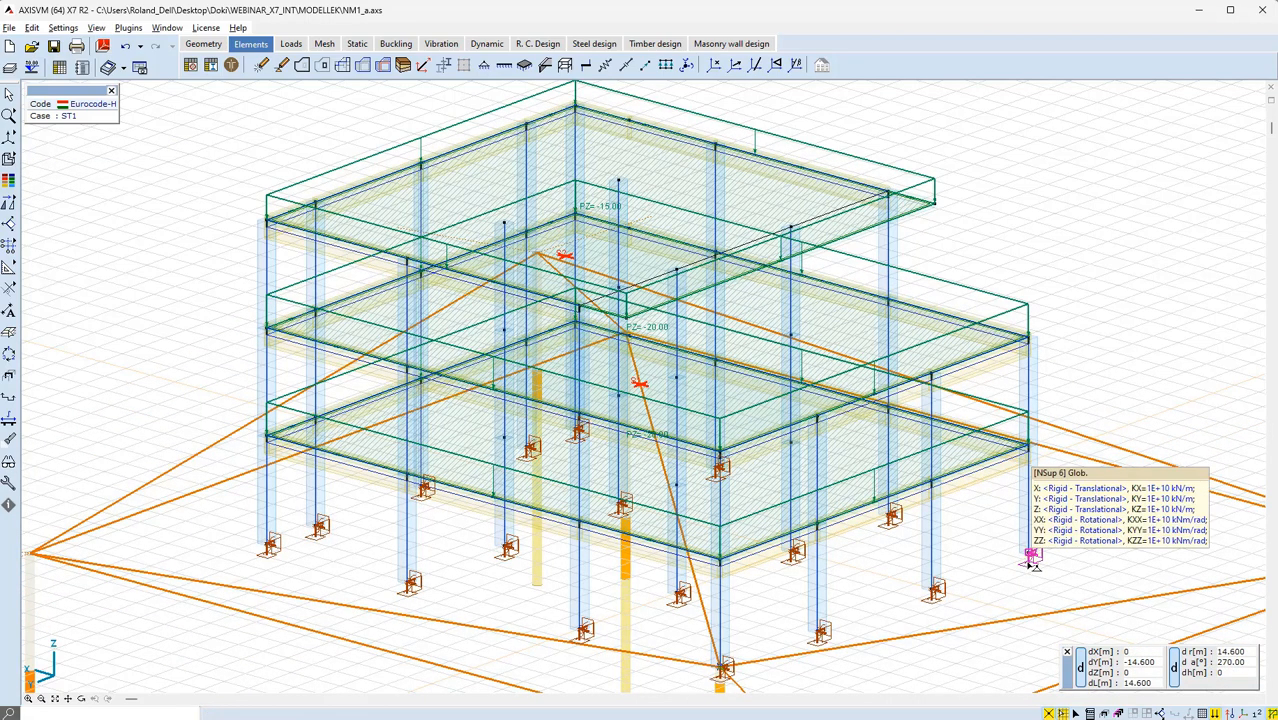
- Modify nodal support 6 by calculating its stiffness from an auto-interpolated soil profile, naming the Winkler spring NM1
double_click(1032, 562)
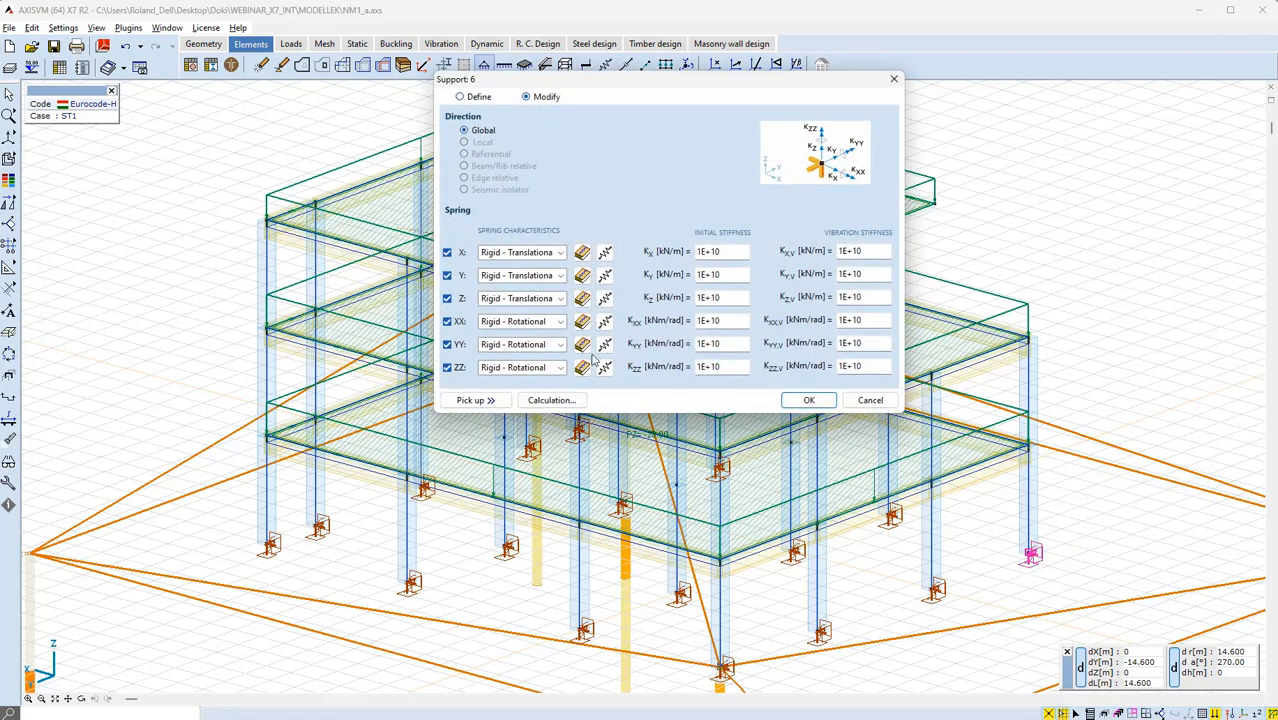
left_click(533, 403)
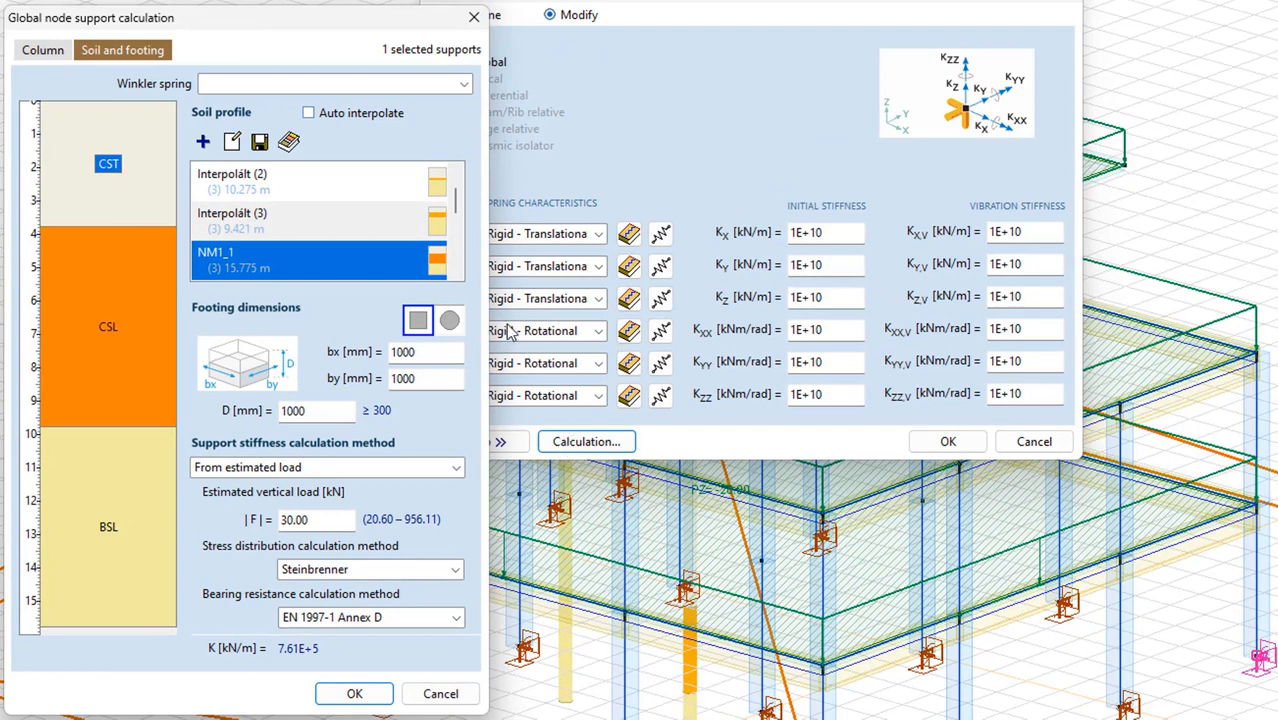
left_click(309, 114)
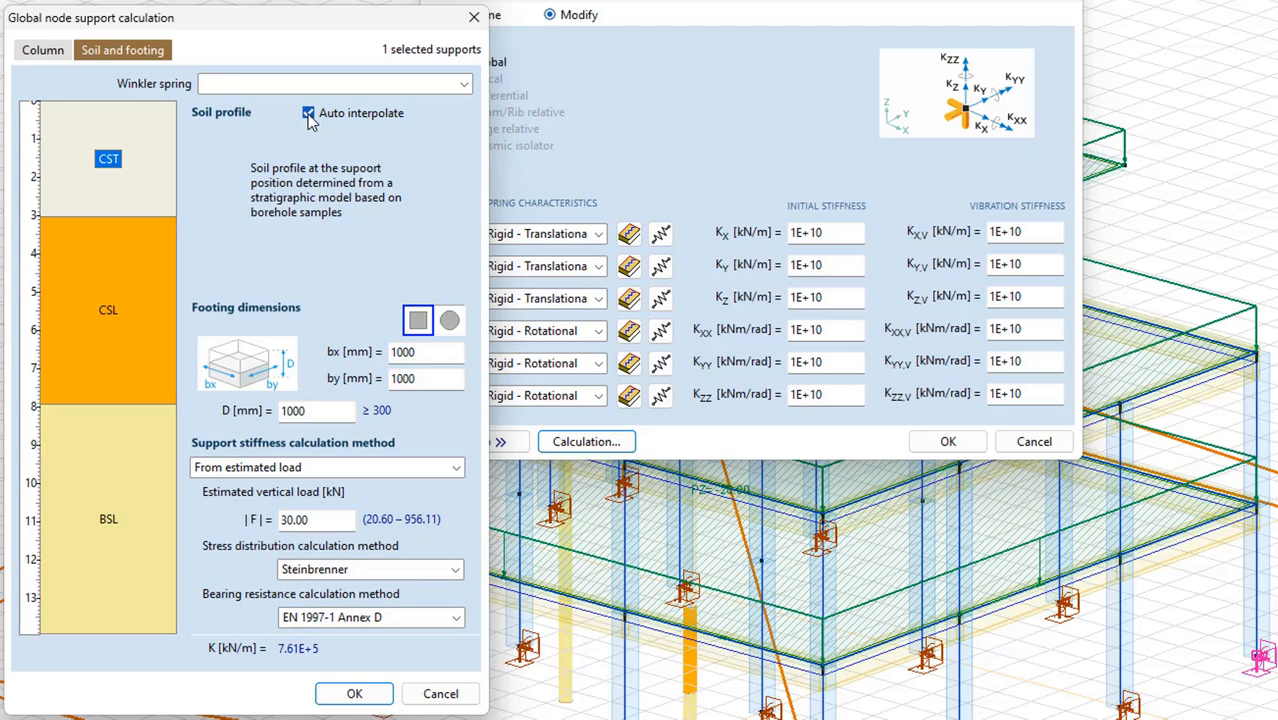
left_click(340, 84)
type("NM1")
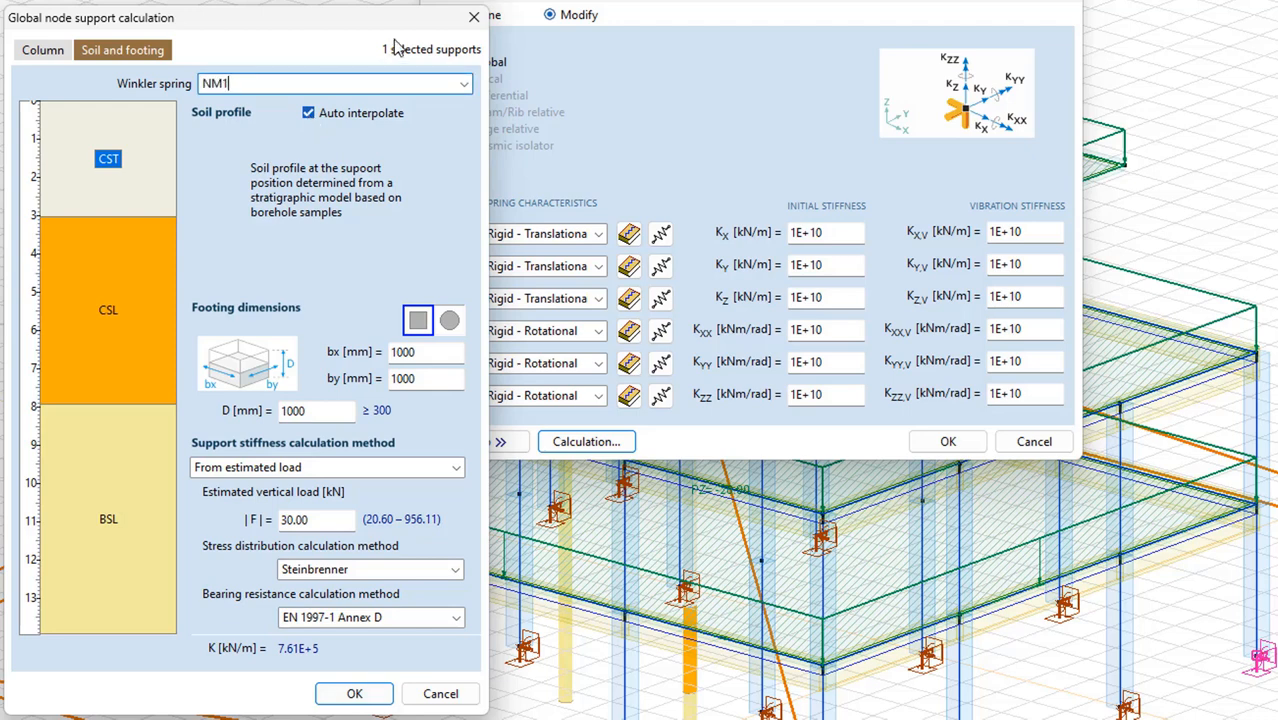
left_click(350, 692)
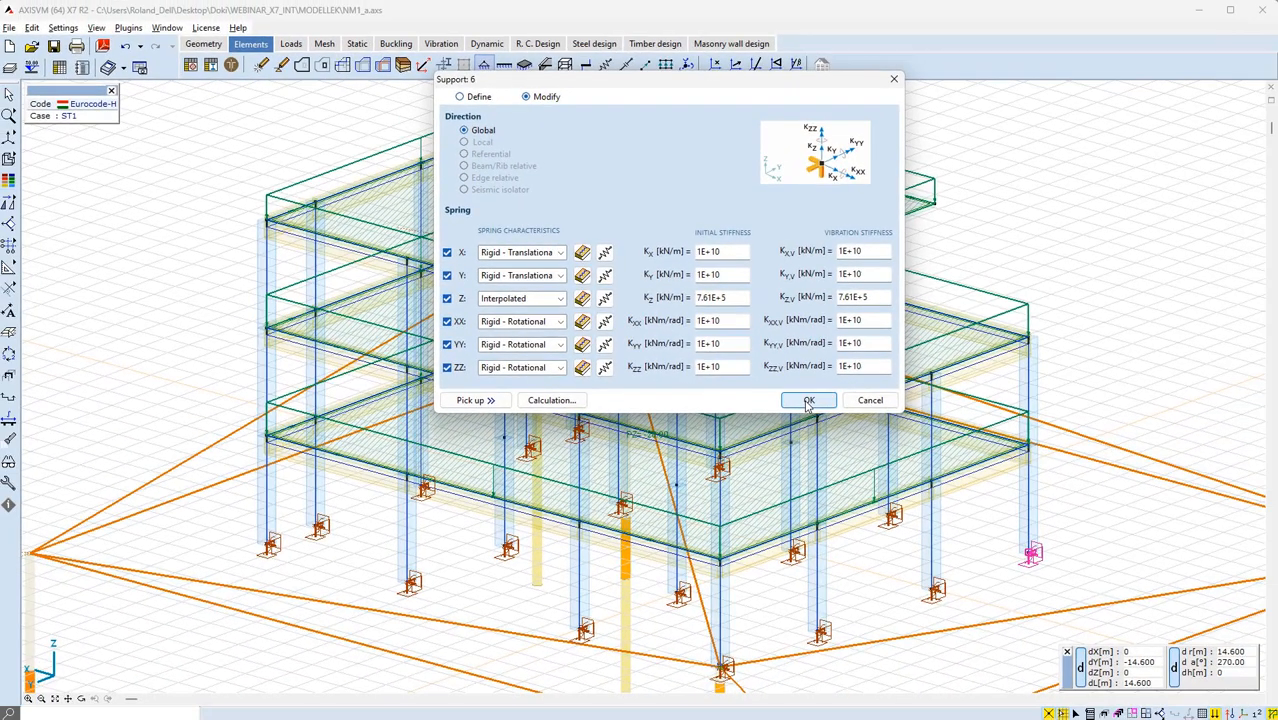
left_click(839, 411)
- Isolate the Supports part so that only the nodal supports and boreholes are displayed
left_click(1105, 715)
left_click_drag(1028, 692, 822, 446)
key("Escape")
- Select all nodal supports and assign them the Winkler spring NM1 with the auto-interpolated soil profile
left_click_drag(143, 318, 1049, 683)
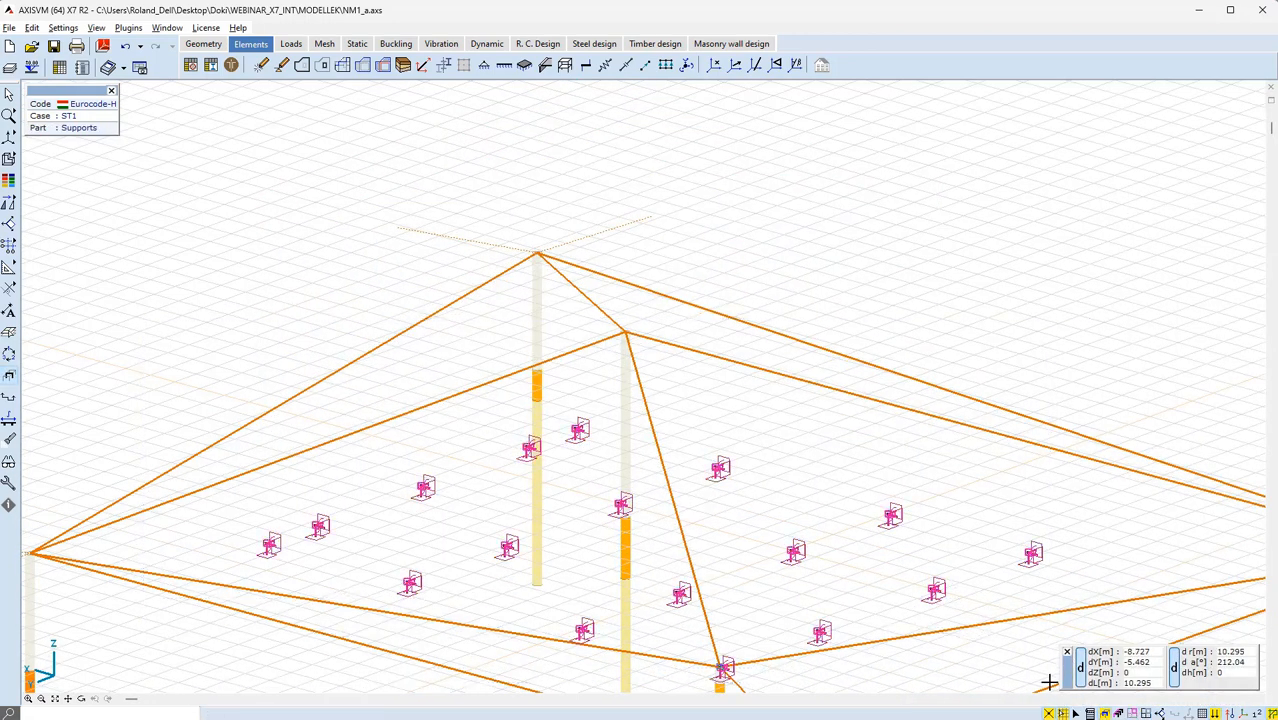
left_click(897, 526)
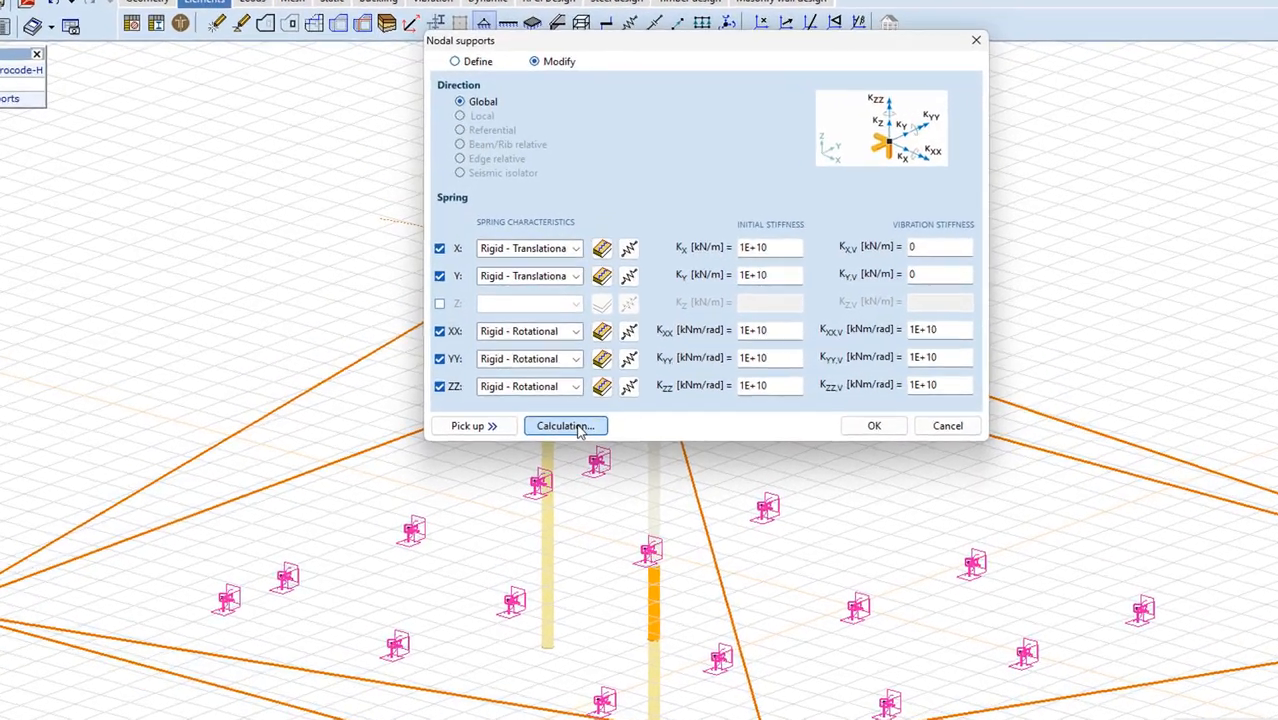
left_click(575, 427)
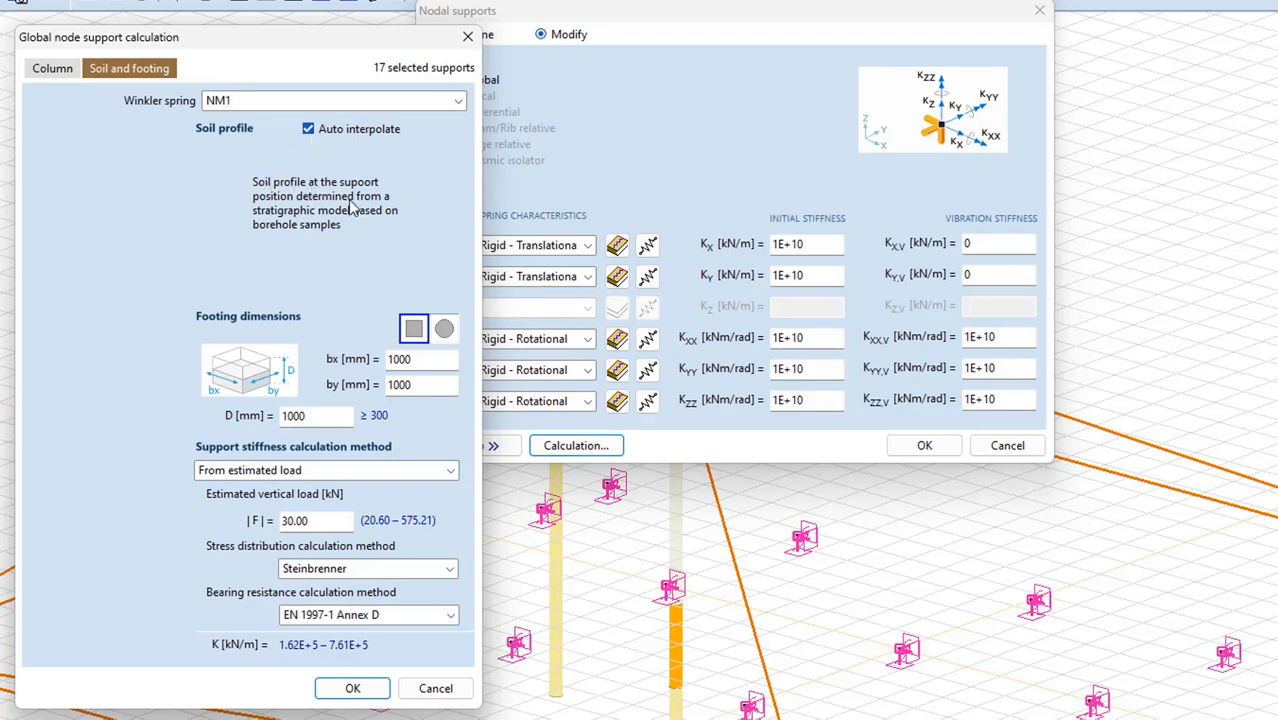
left_click(352, 688)
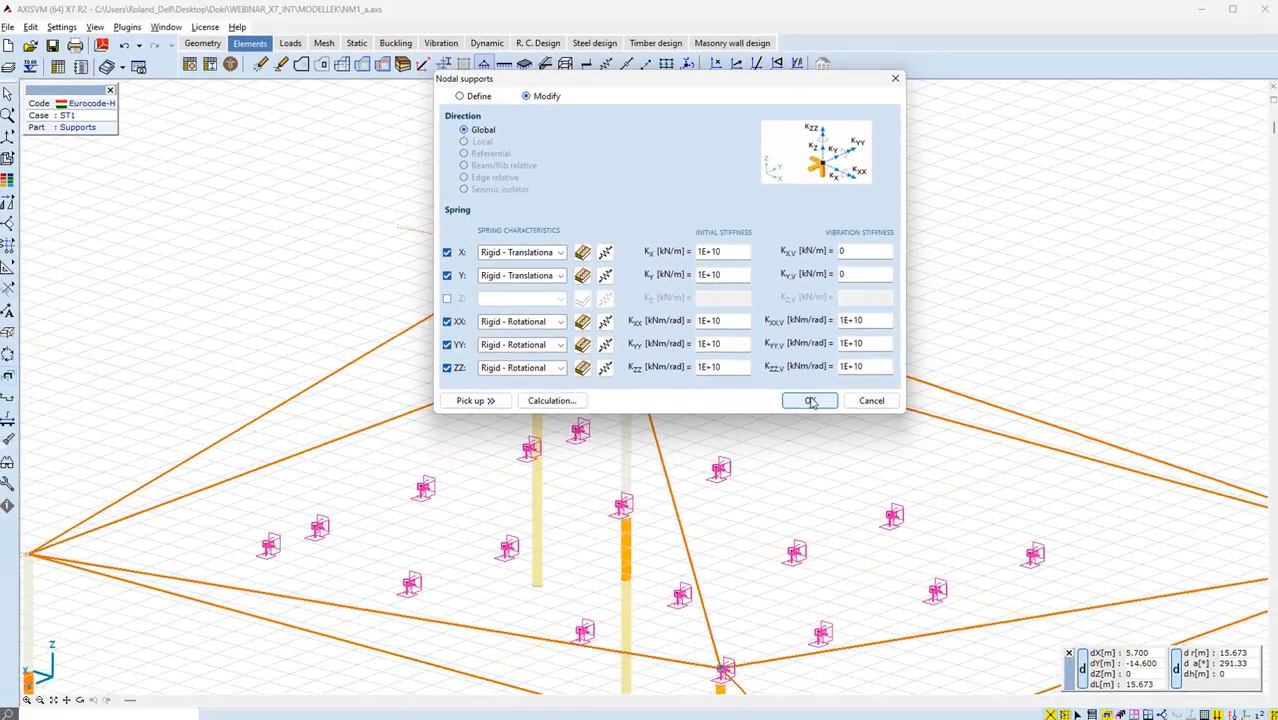
left_click(881, 428)
- Examine the interpolated vertical stiffness and soil profile at several individual supports
mouse_move(718, 478)
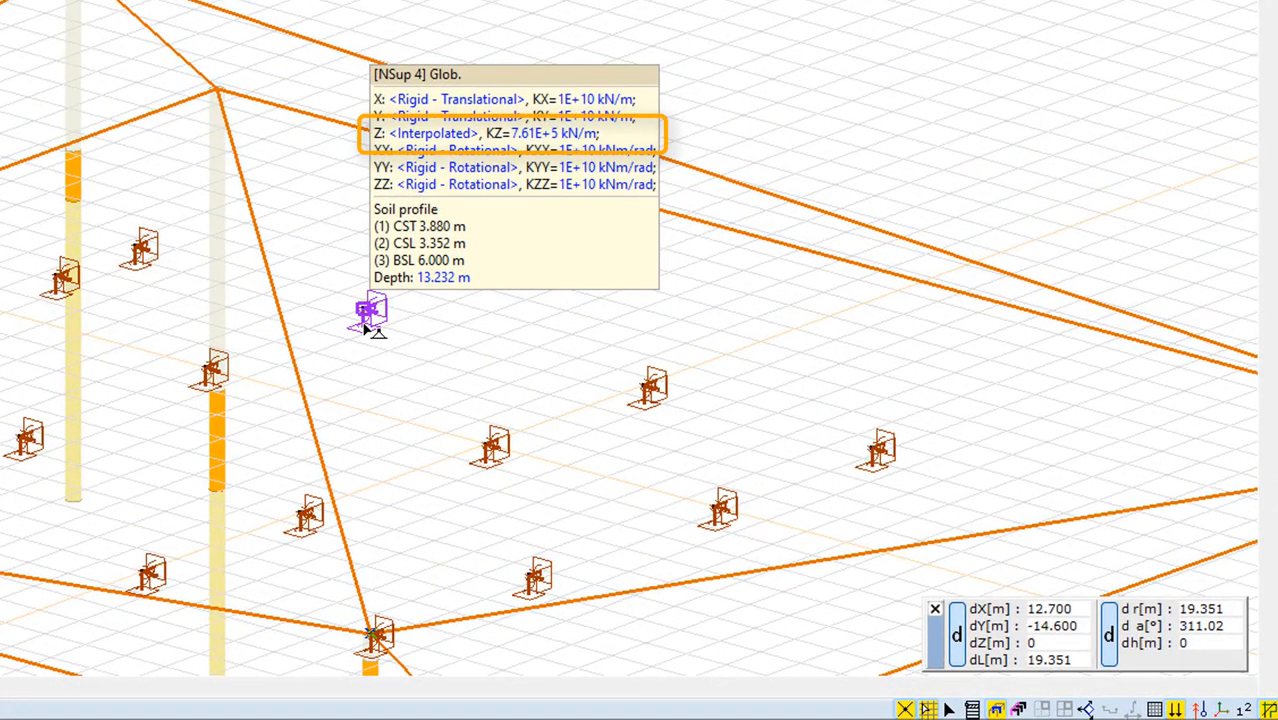
mouse_move(530, 588)
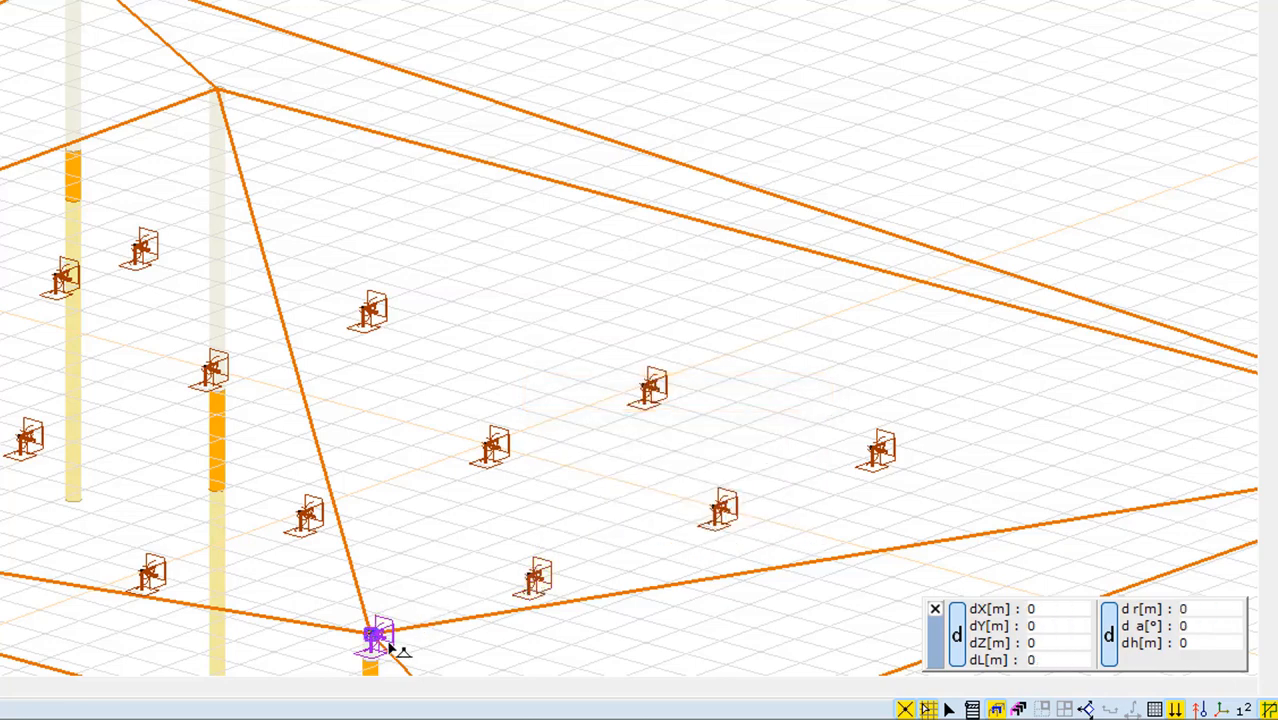
mouse_move(397, 650)
scroll(405, 652, "down", 3)
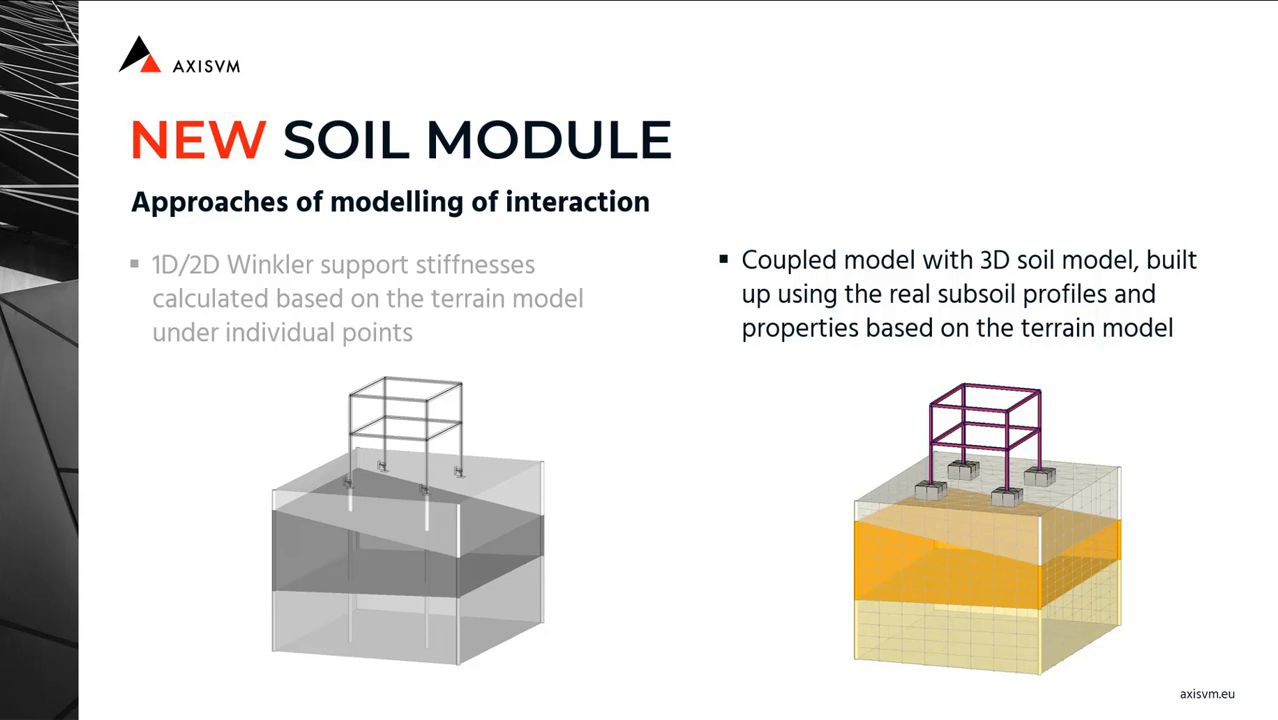
key("Right")
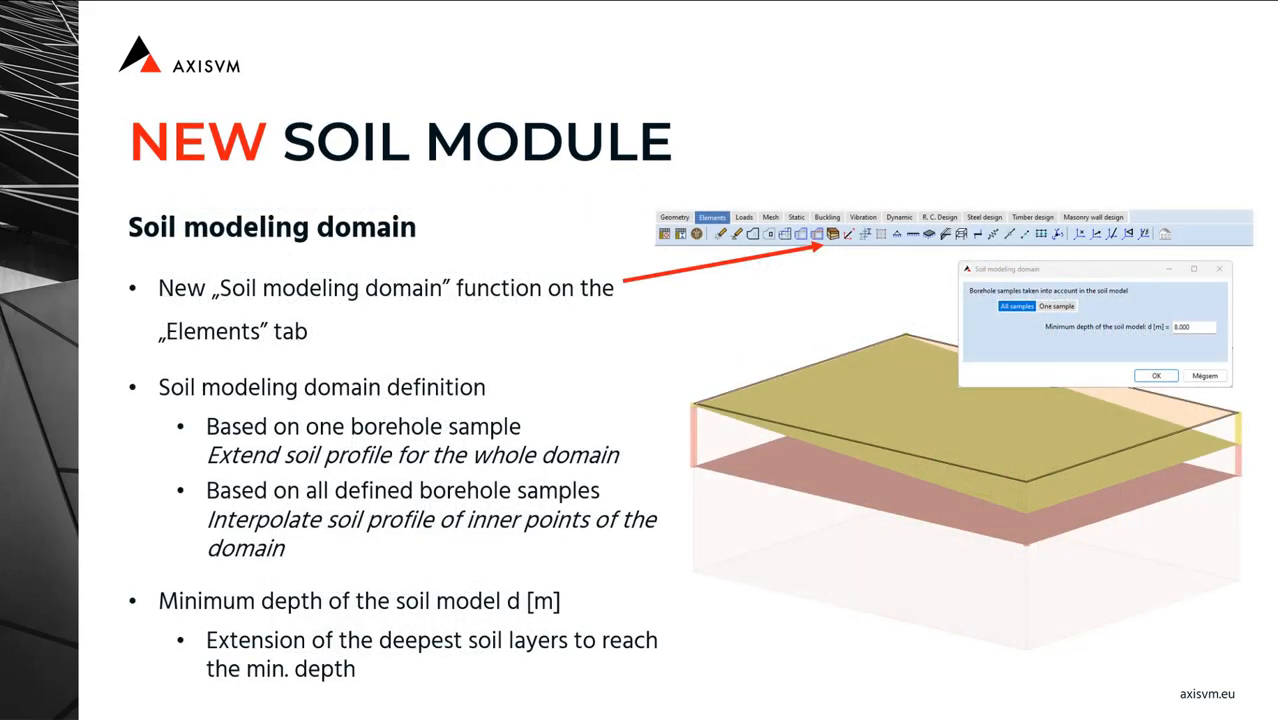
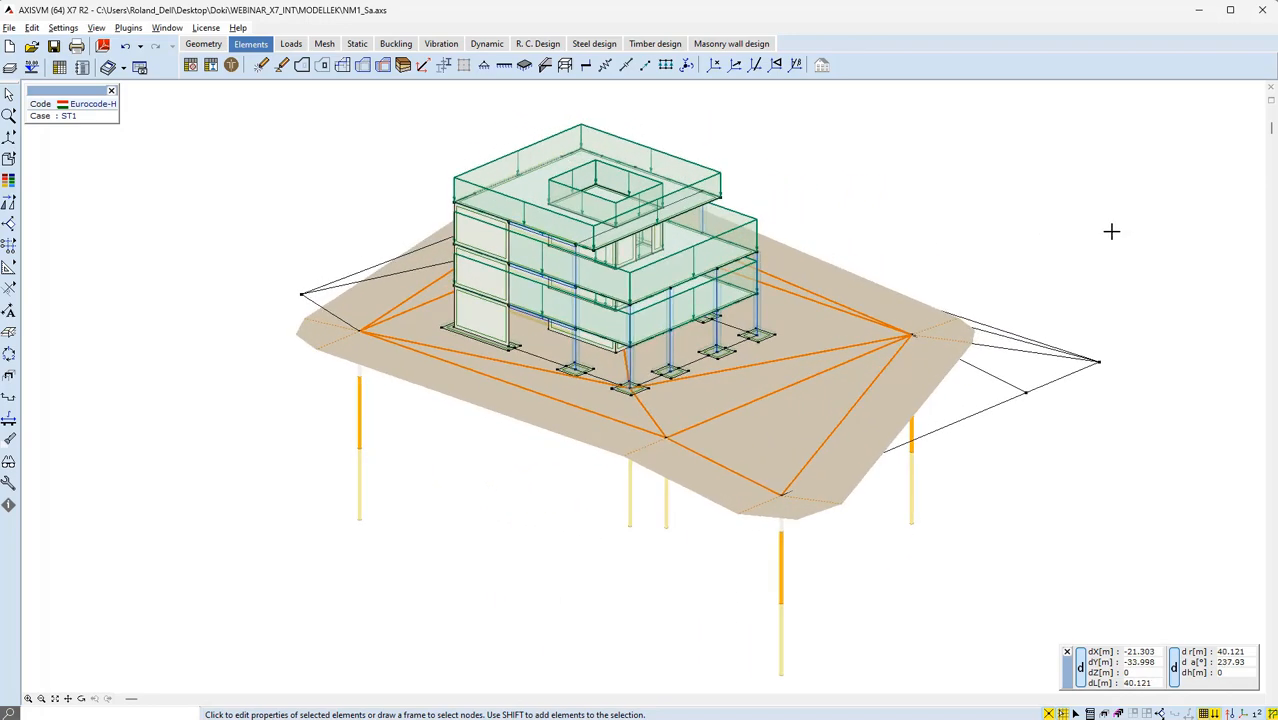
- Hide the terrain model and select all terrain boundary lines around the building for a new soil modeling domain
left_click(1228, 713)
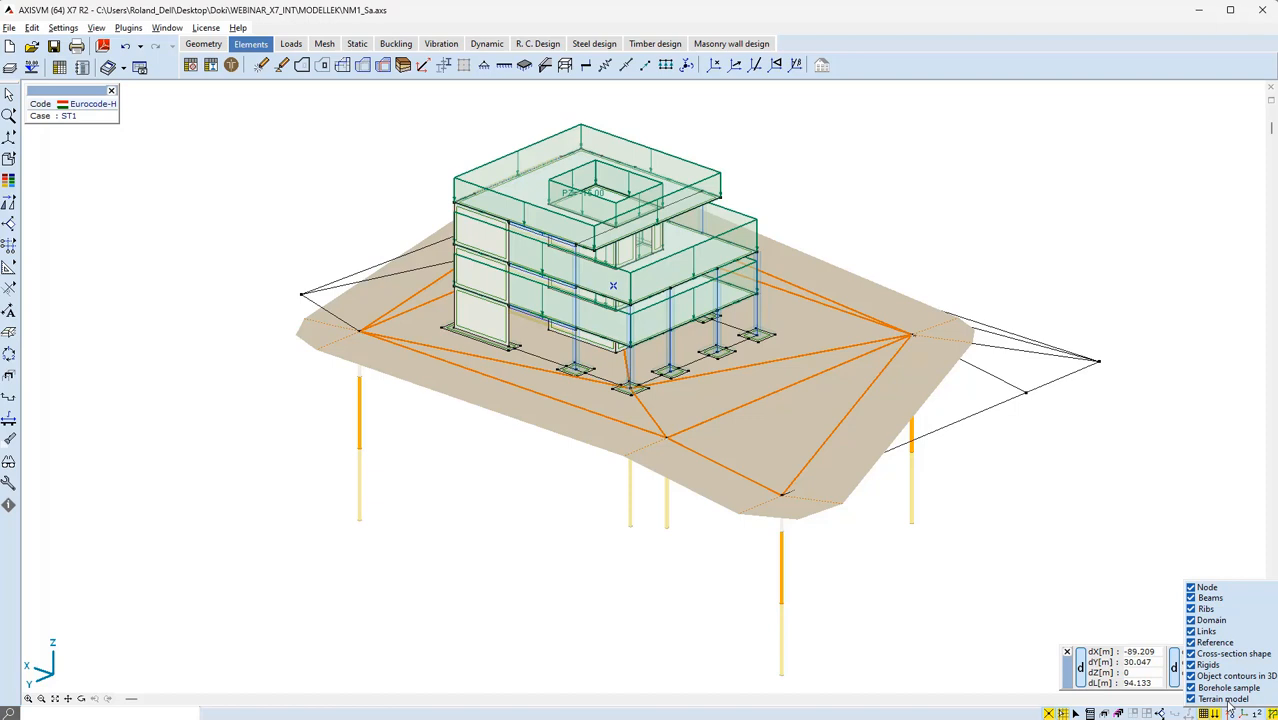
left_click(1191, 699)
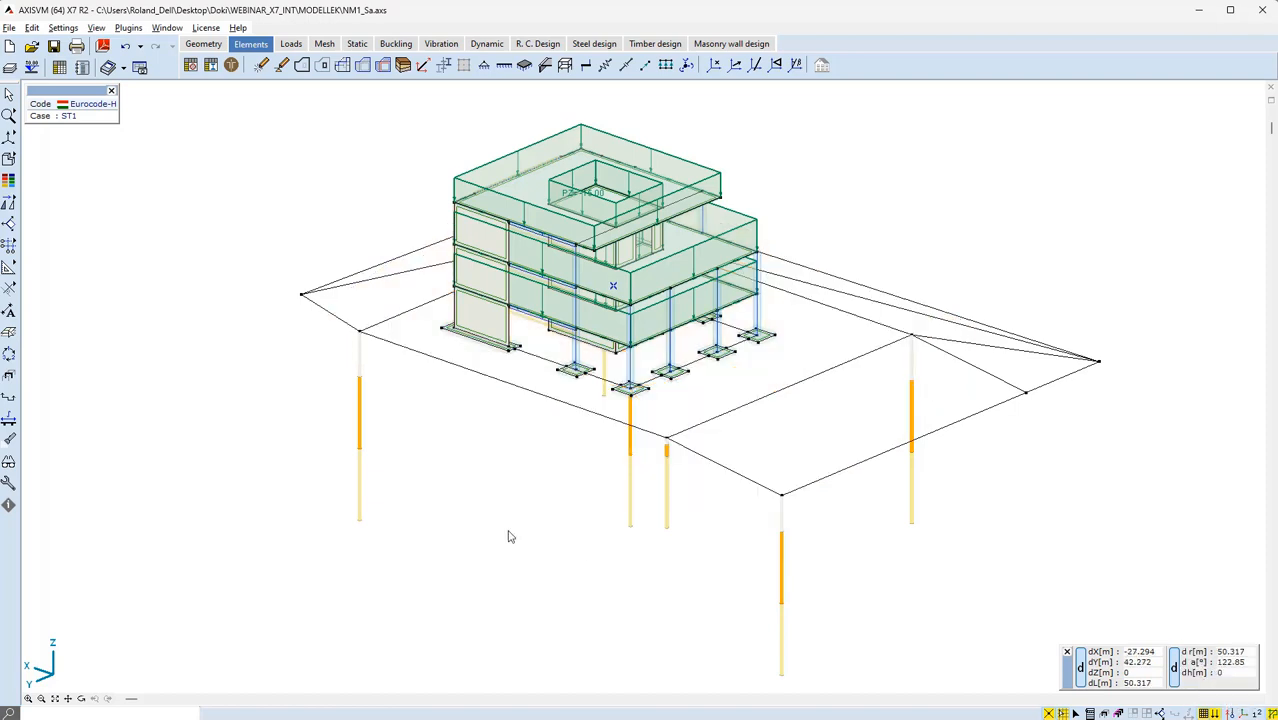
left_click(403, 65)
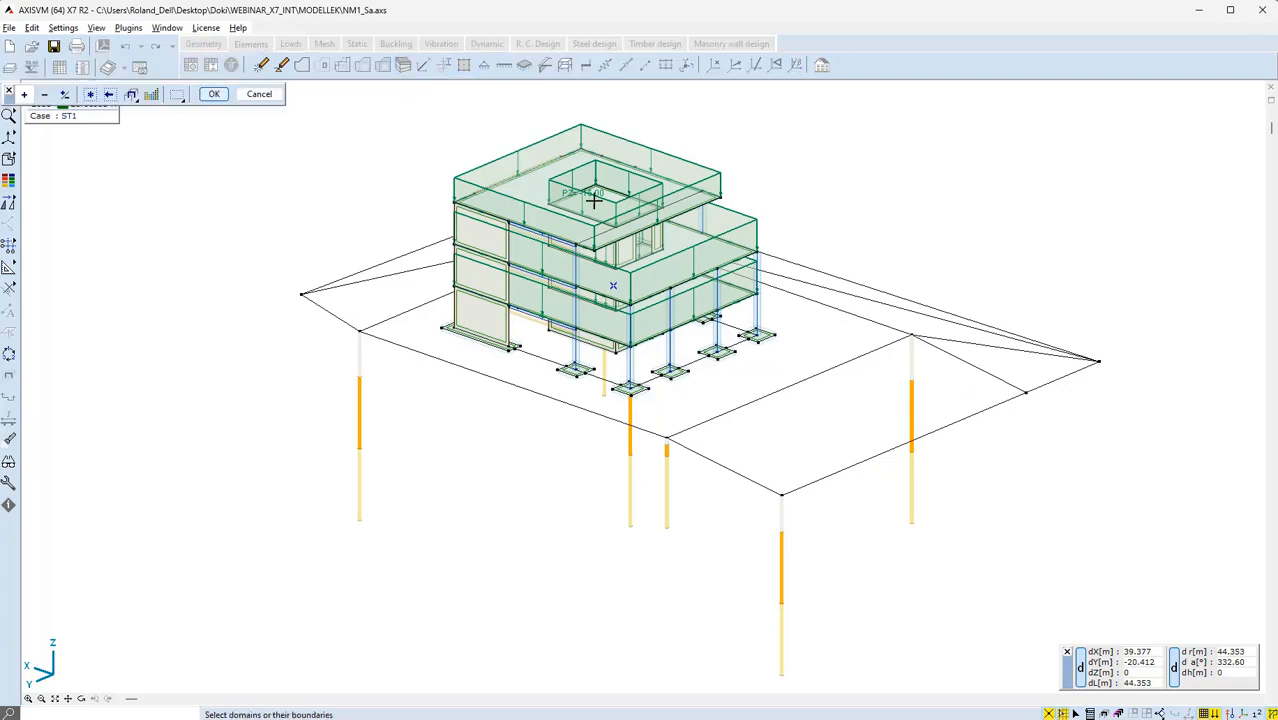
left_click(870, 375)
left_click(560, 400)
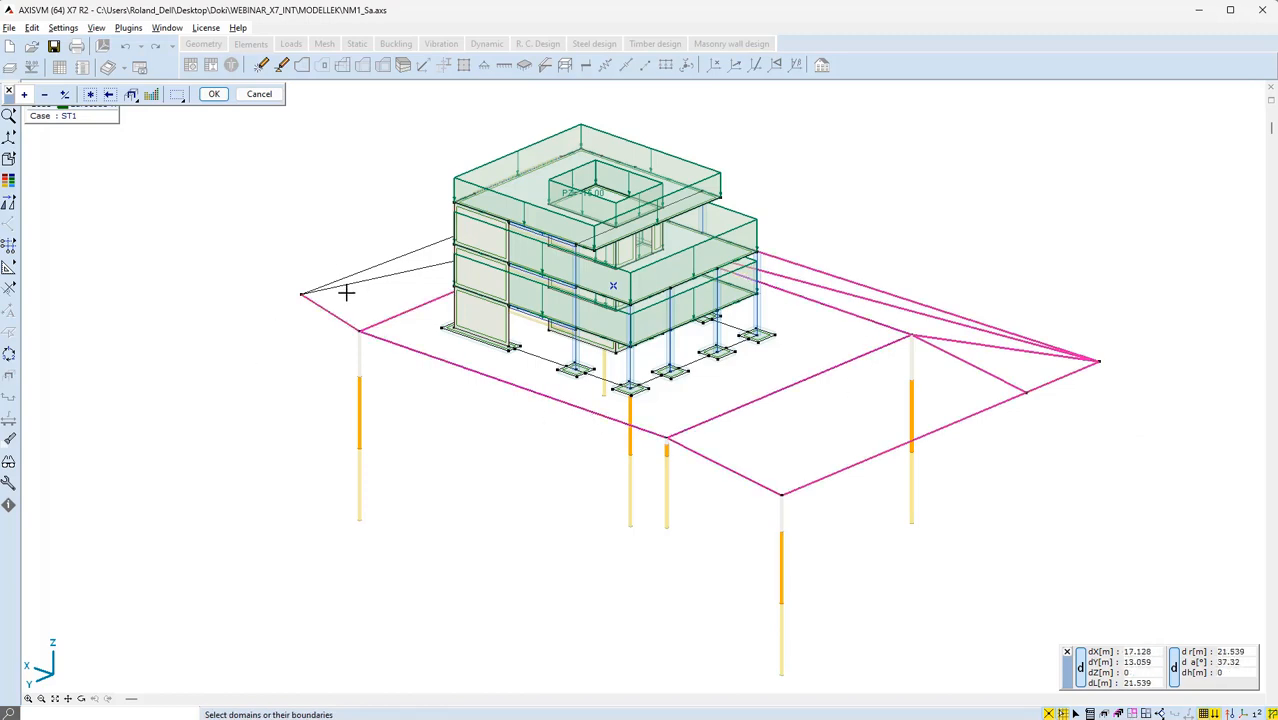
left_click_drag(354, 297, 320, 255)
middle_click_drag(320, 255, 404, 262, "alt")
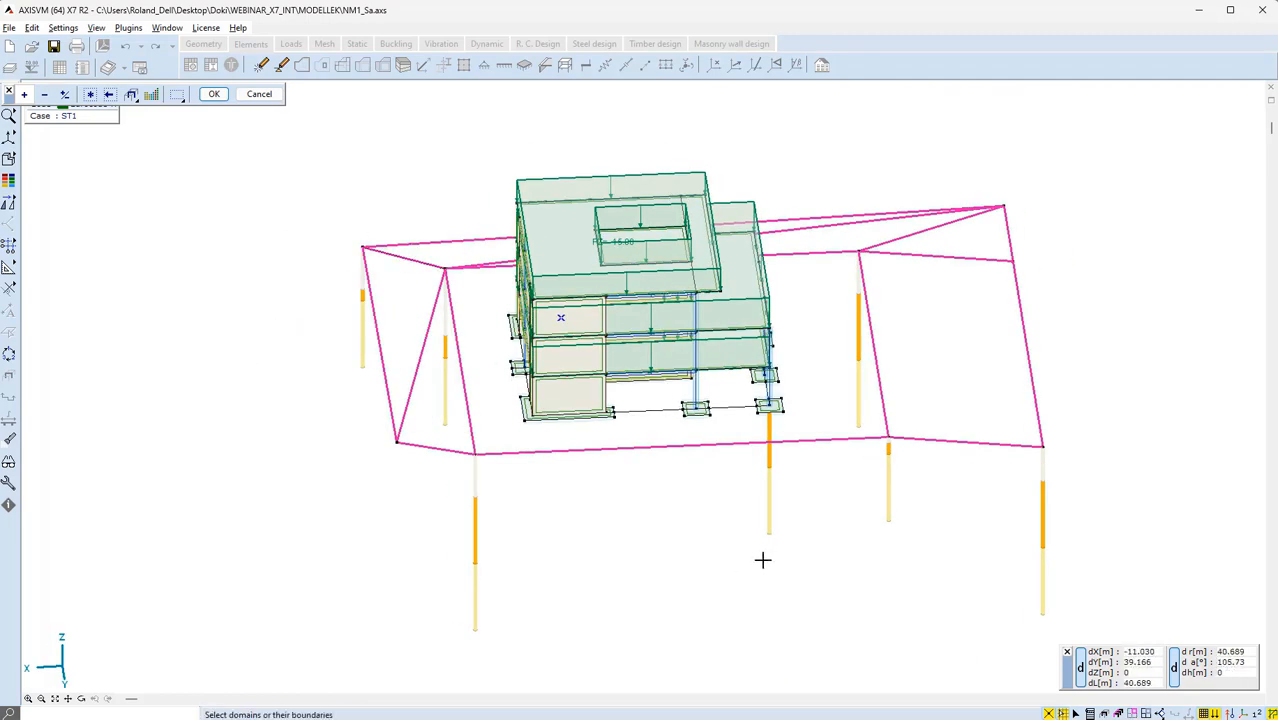
middle_click_drag(762, 556, 240, 128, "alt")
- Define the soil modeling domain from all borehole samples with a depth of 12 m
left_click(216, 95)
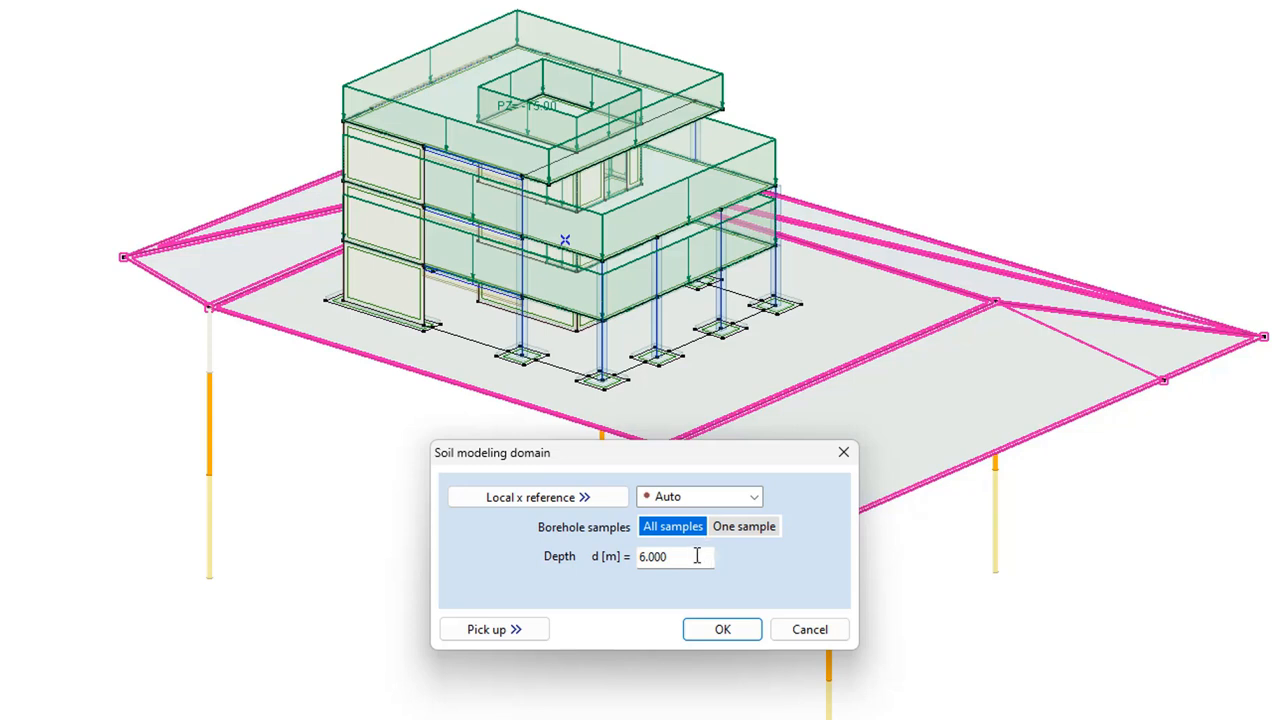
left_click_drag(699, 557, 603, 558)
type("12")
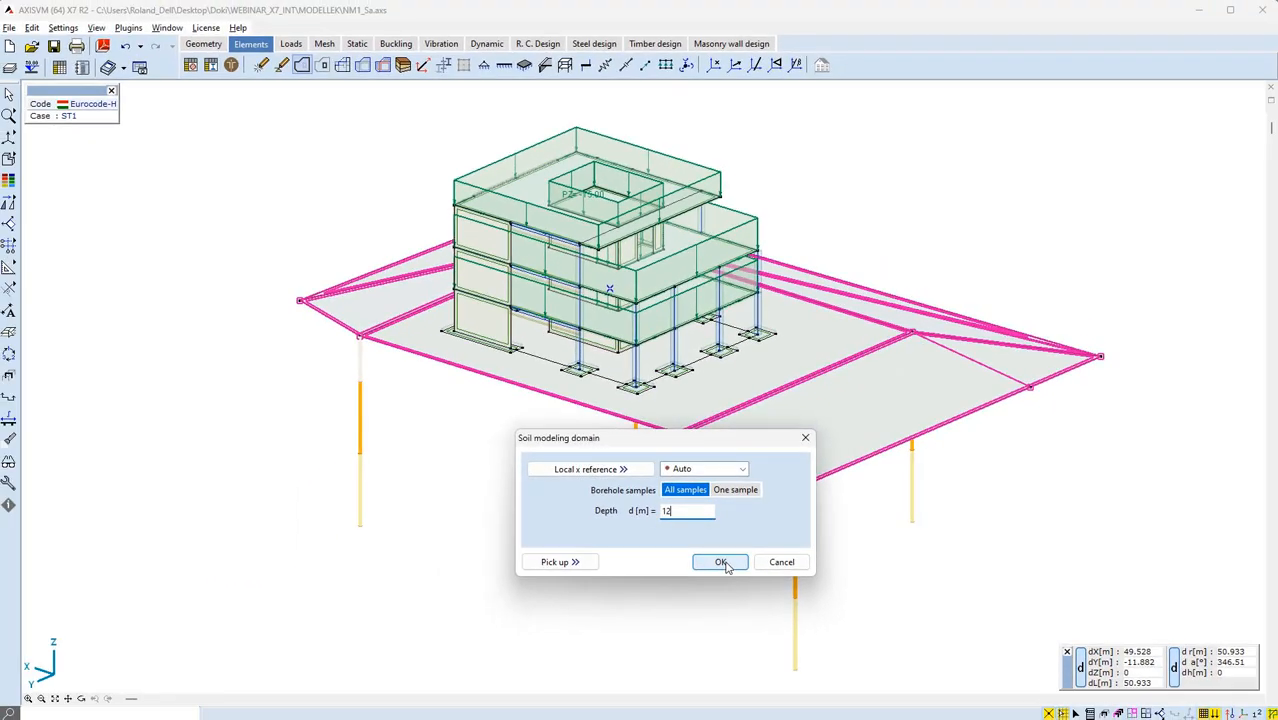
left_click(722, 563)
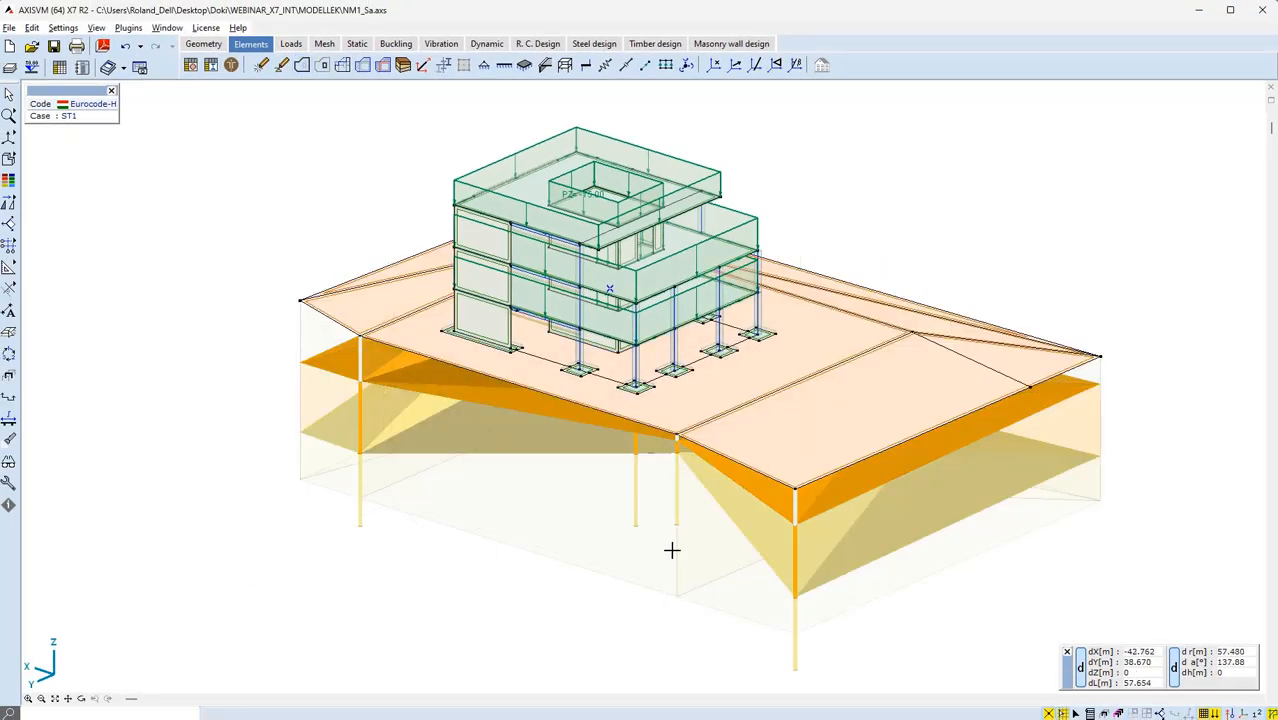
- Turn the soil layers' display off and back on
middle_click_drag(673, 548, 638, 501, "shift")
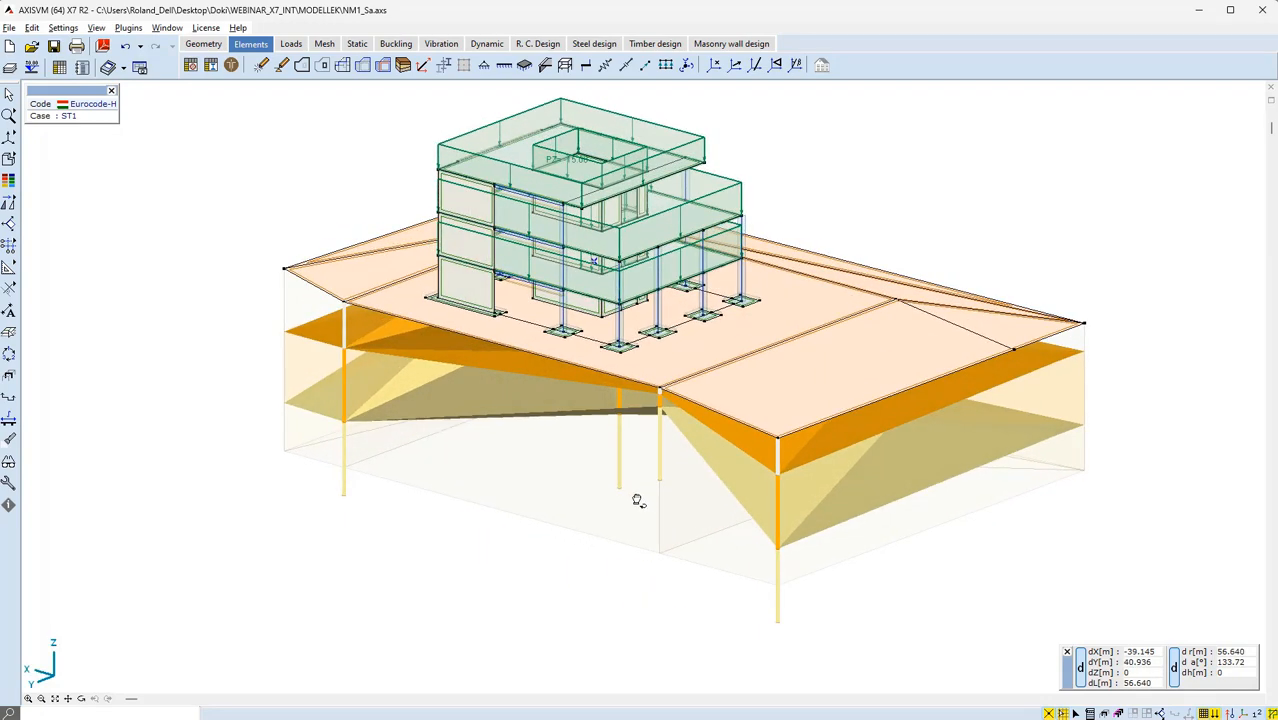
left_click(1229, 713)
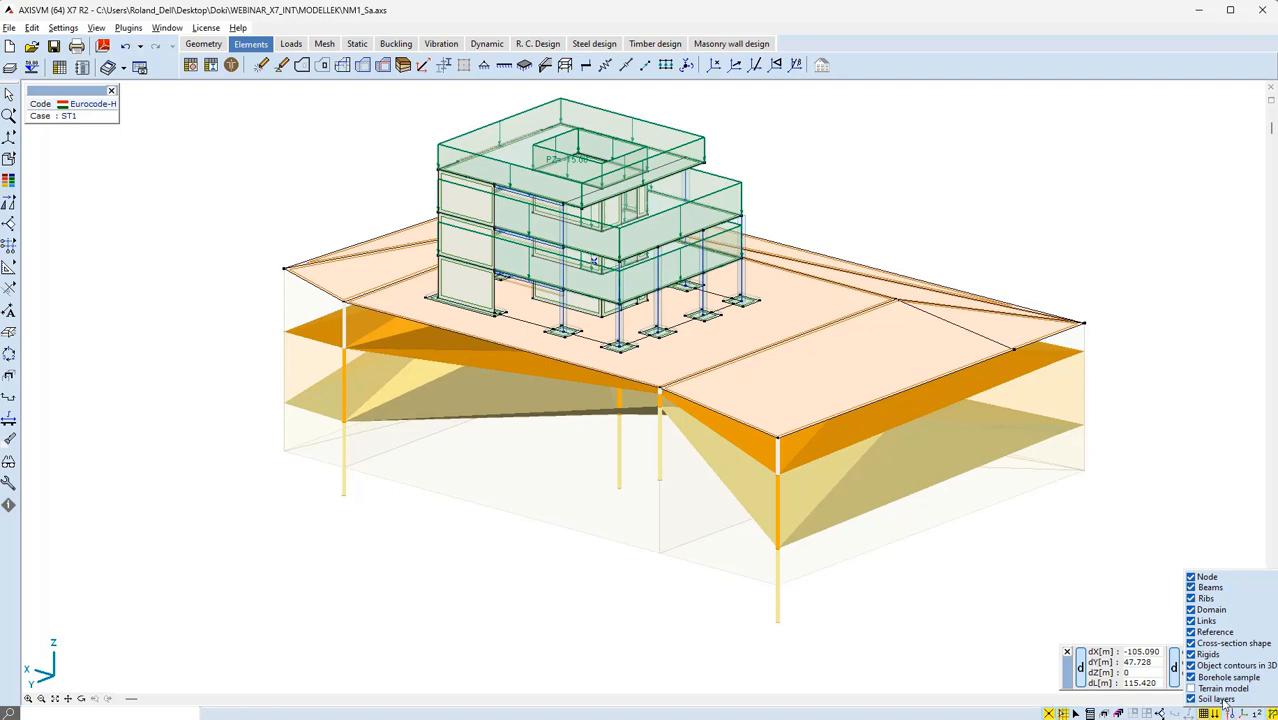
left_click(1220, 699)
left_click(1220, 699)
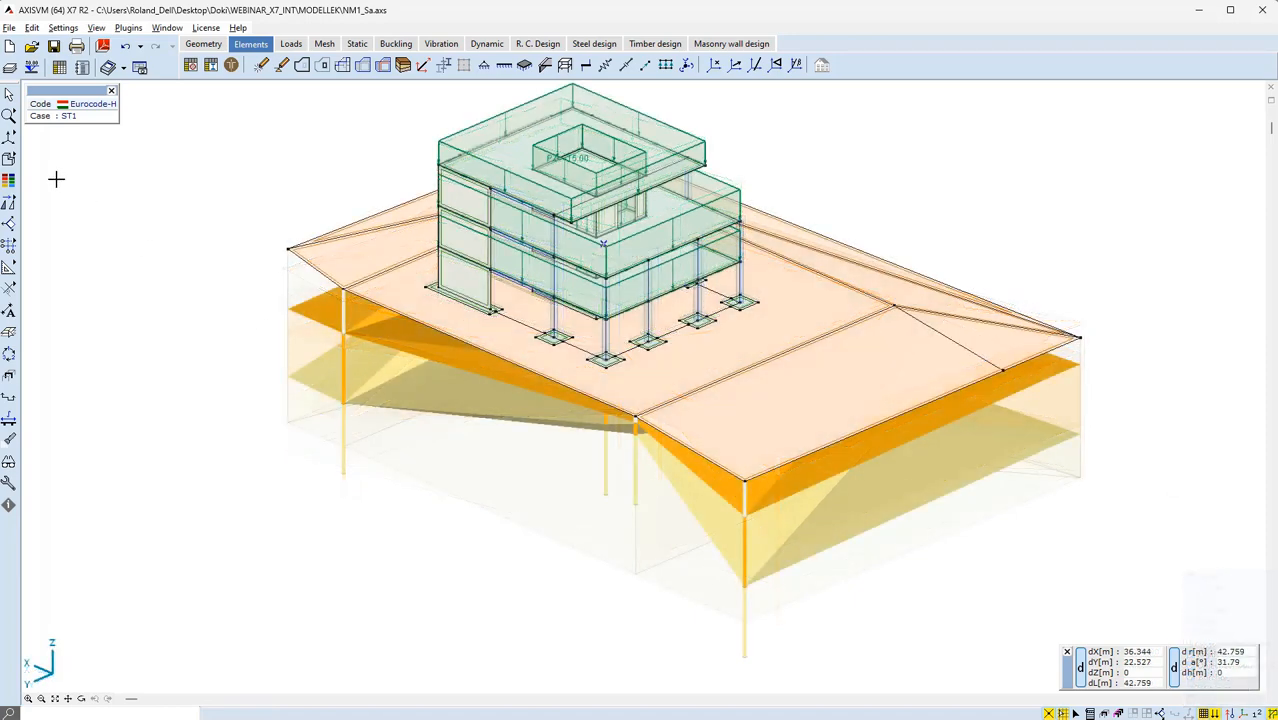
- Switch the model to rendered view and examine the soil stratification from the side
left_click(12, 161)
left_click(76, 160)
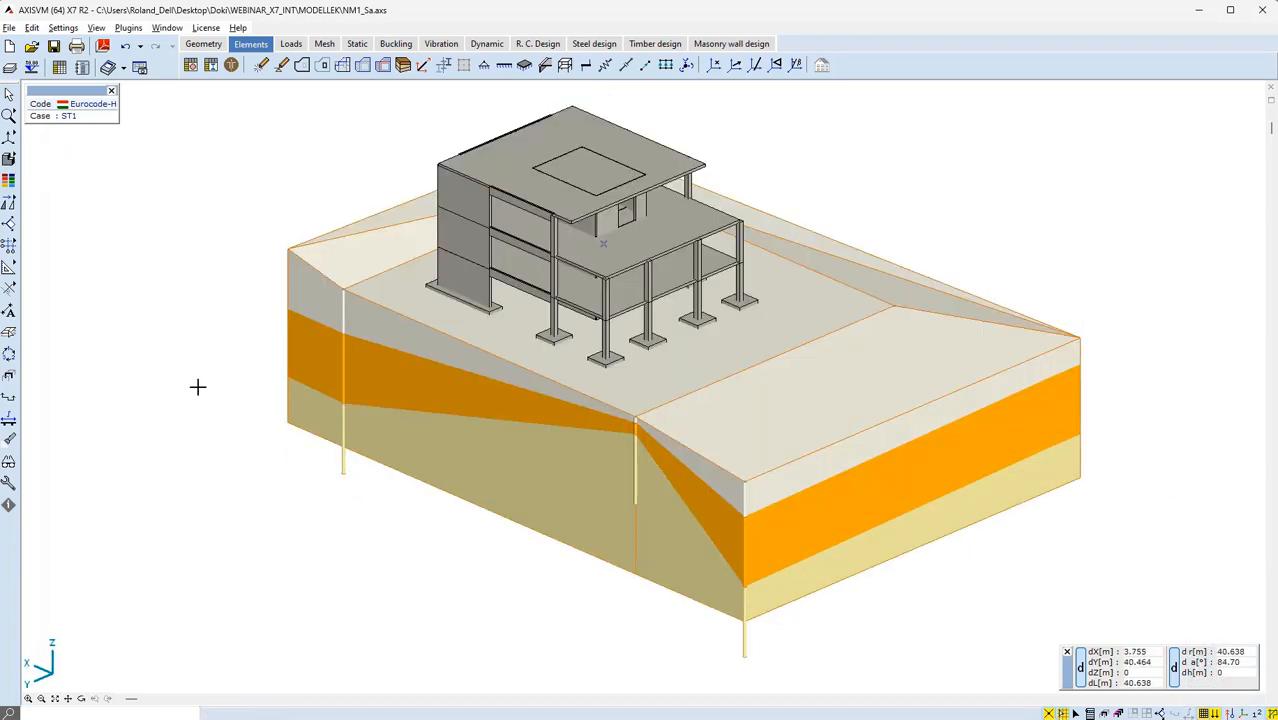
middle_click_drag(205, 370, 537, 195, "alt")
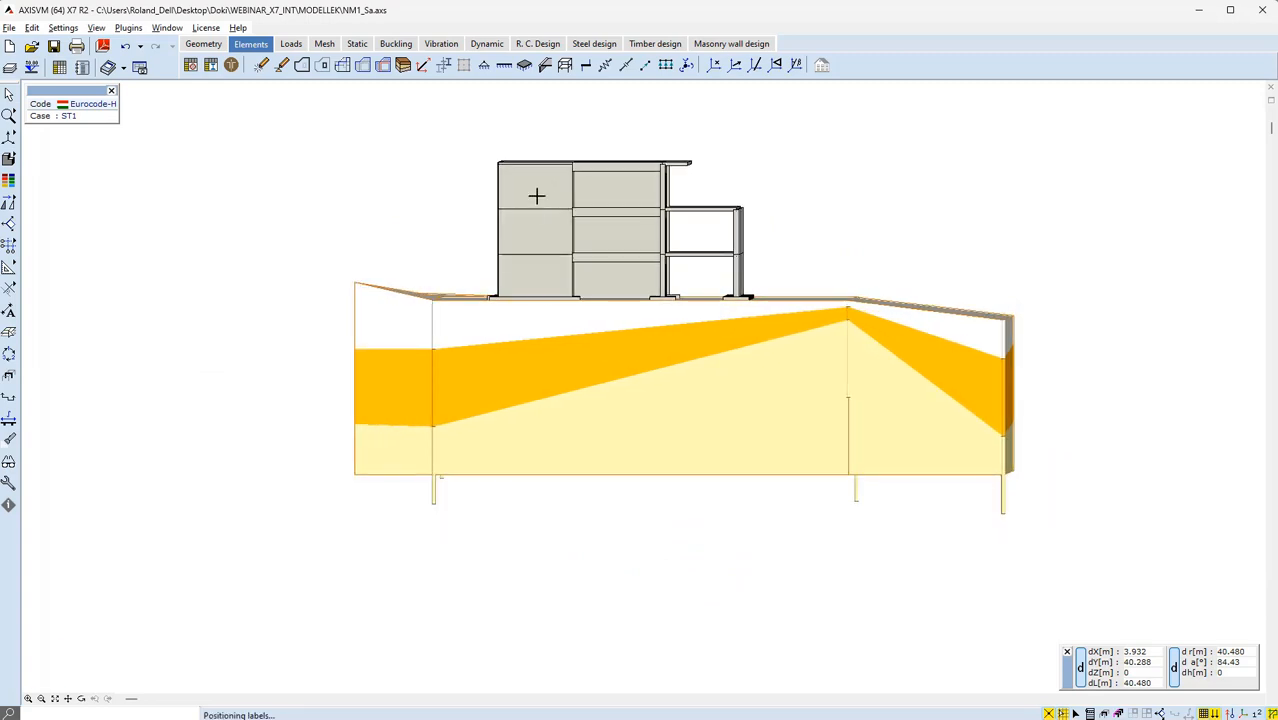
- Select the foundations at ground level, isolate them to examine their shapes in 3D, and restore the full model
left_click_drag(477, 286, 773, 311)
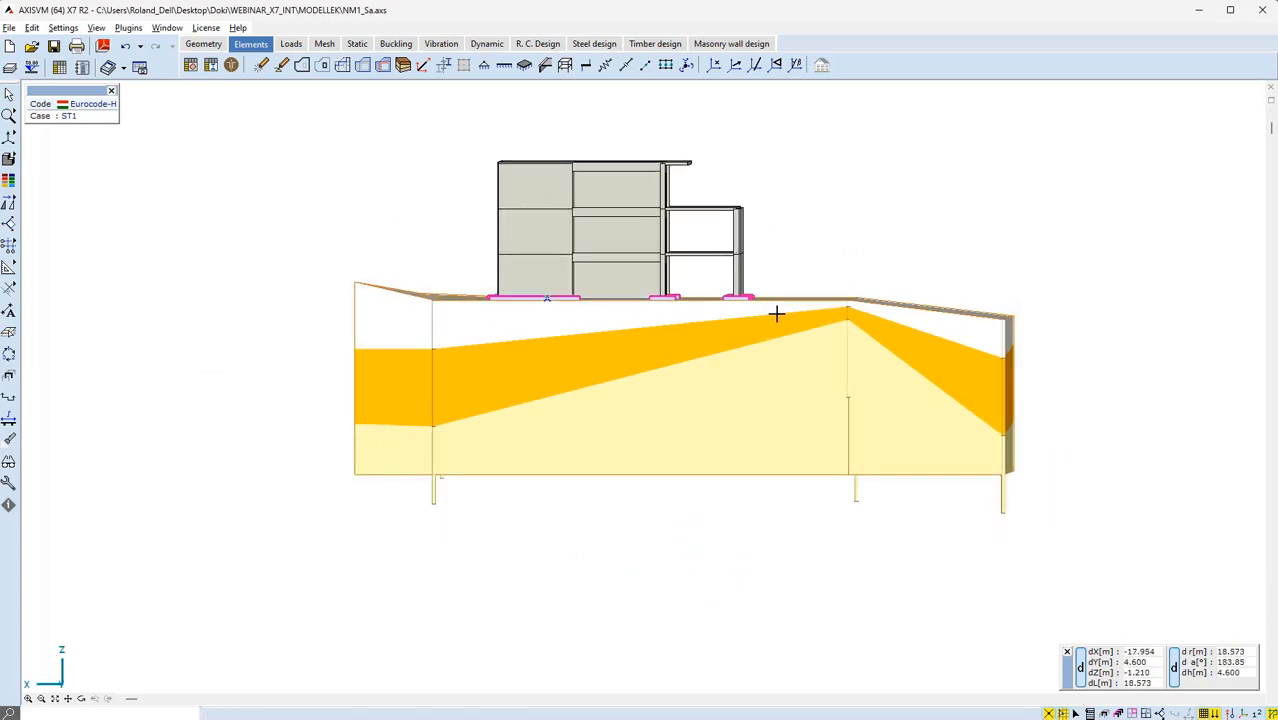
left_click(1132, 713)
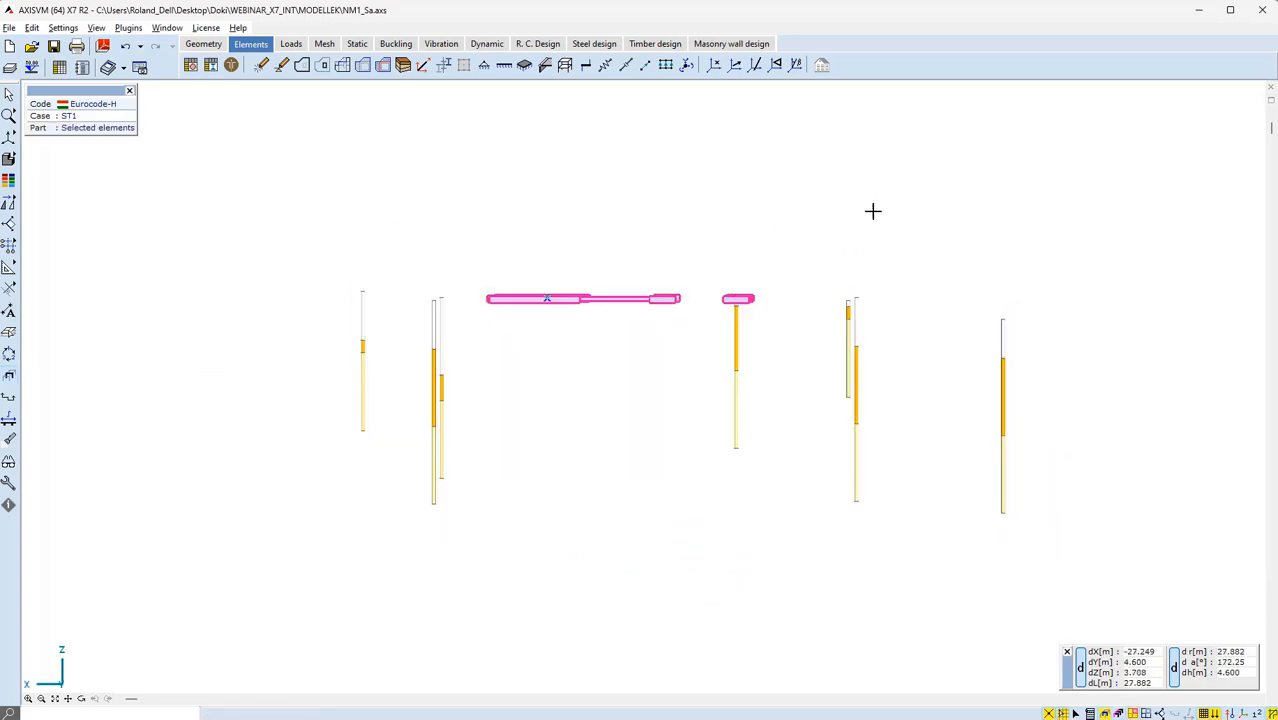
middle_click_drag(842, 174, 570, 414, "alt")
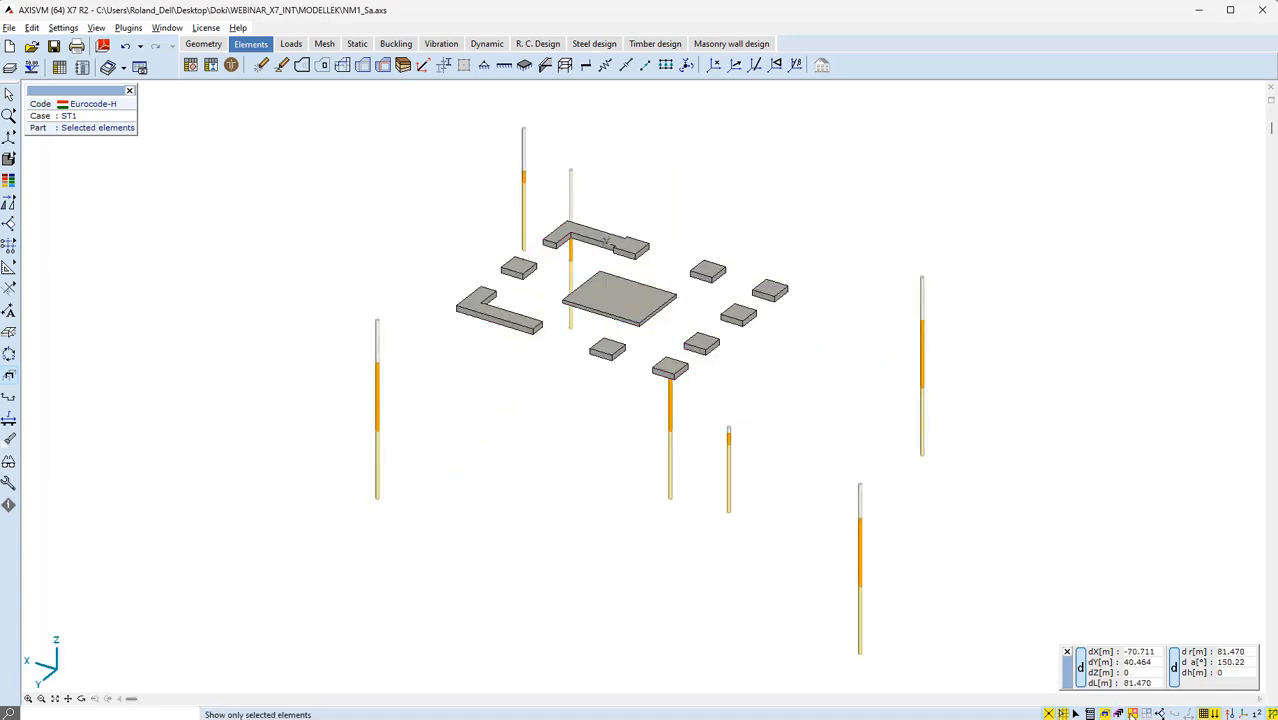
left_click(1132, 713)
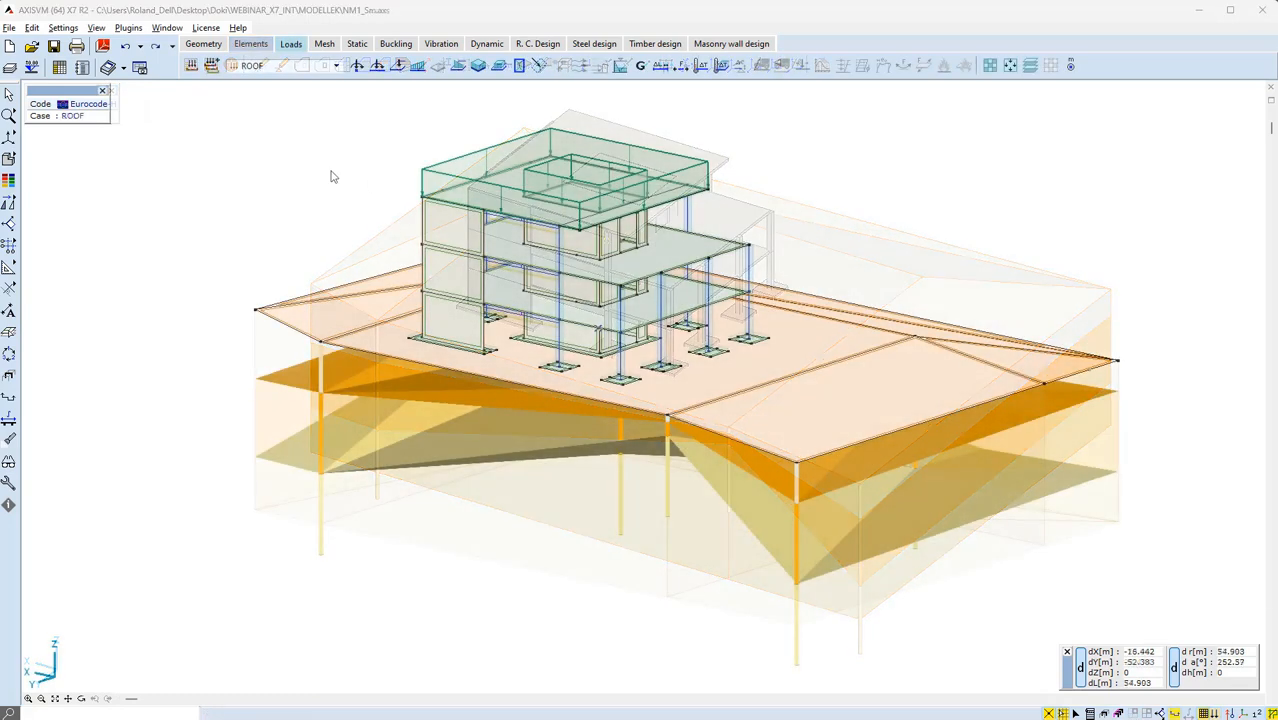
- Review the loads on the building by displaying the floor layers, LIVE1, LIVE2 and ROOF load cases in turn
left_click(336, 66)
left_click(305, 94)
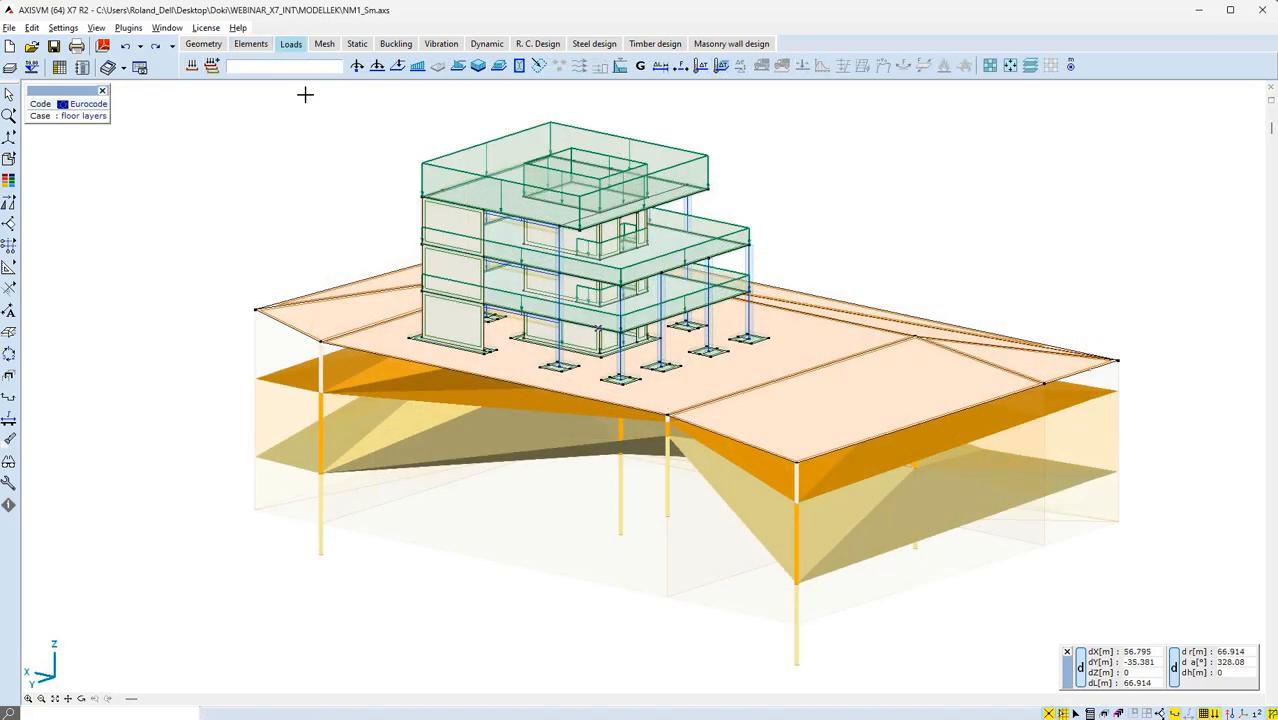
left_click(336, 66)
key("Down")
key("Down")
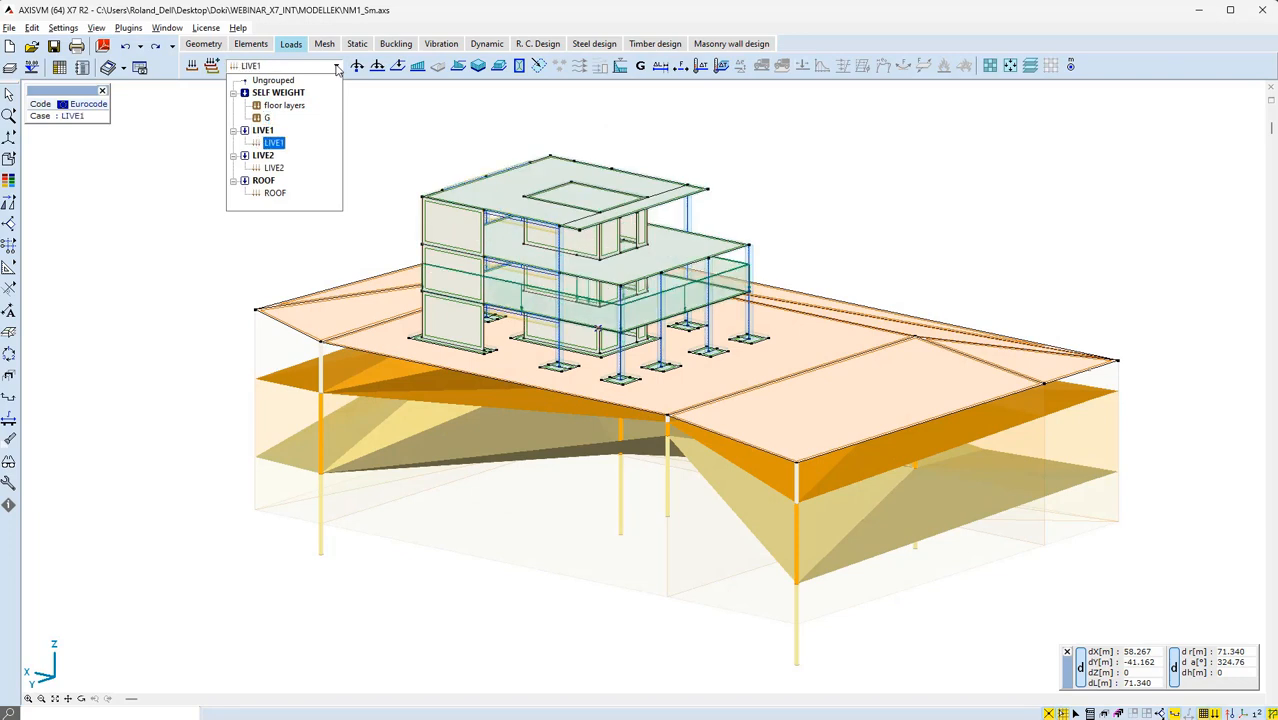
key("Down")
key("Down")
key("Return")
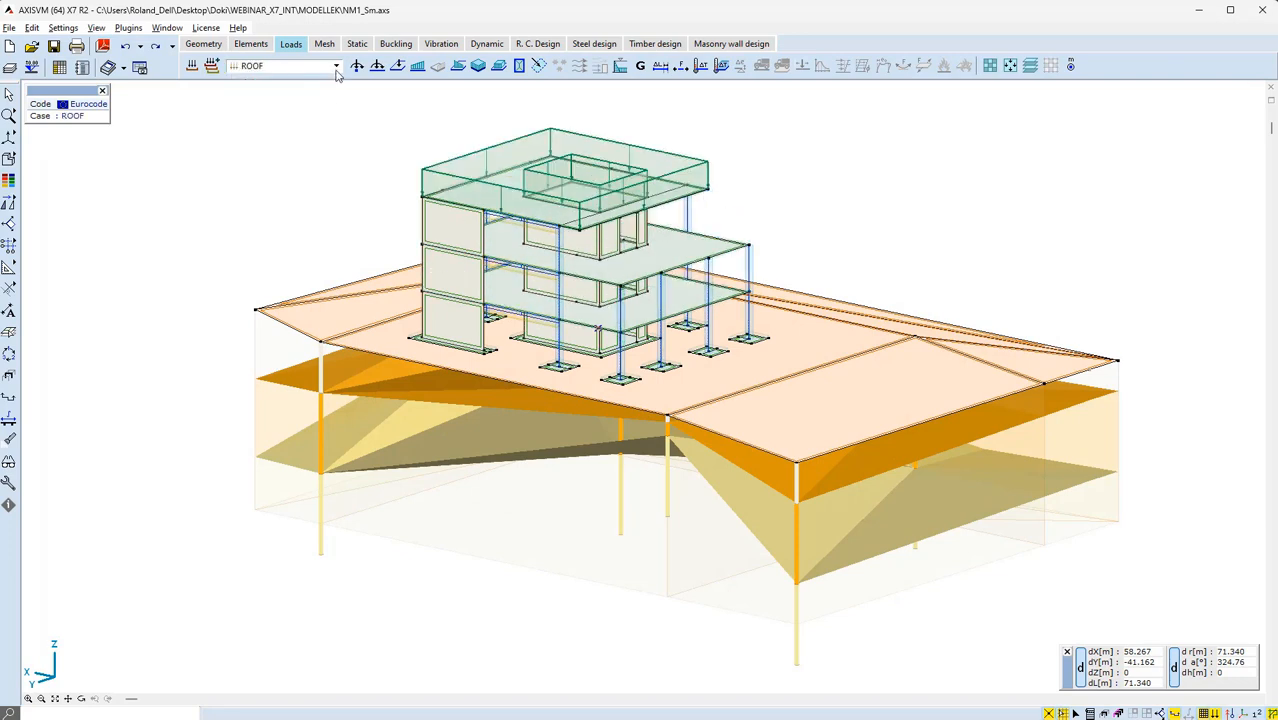
- Select the whole building with its foundations and generate its domain mesh with the existing meshing parameters
left_click(324, 44)
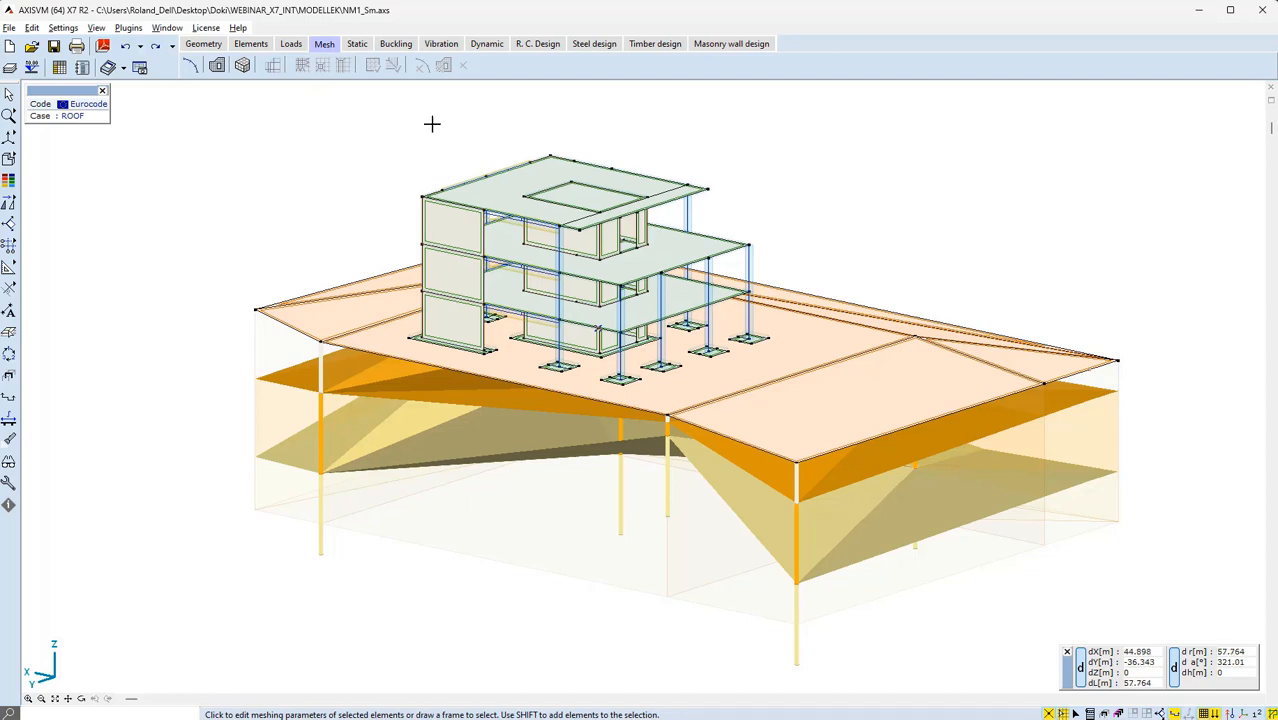
left_click_drag(408, 110, 773, 399)
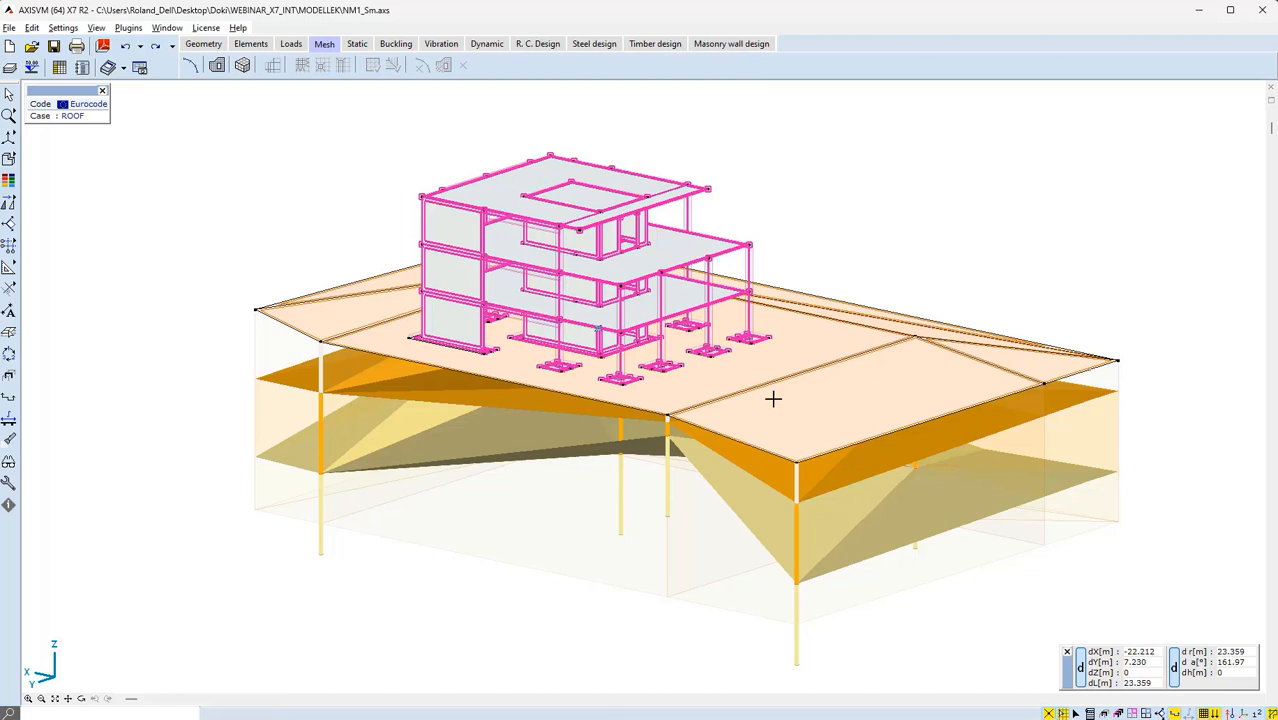
left_click(217, 66)
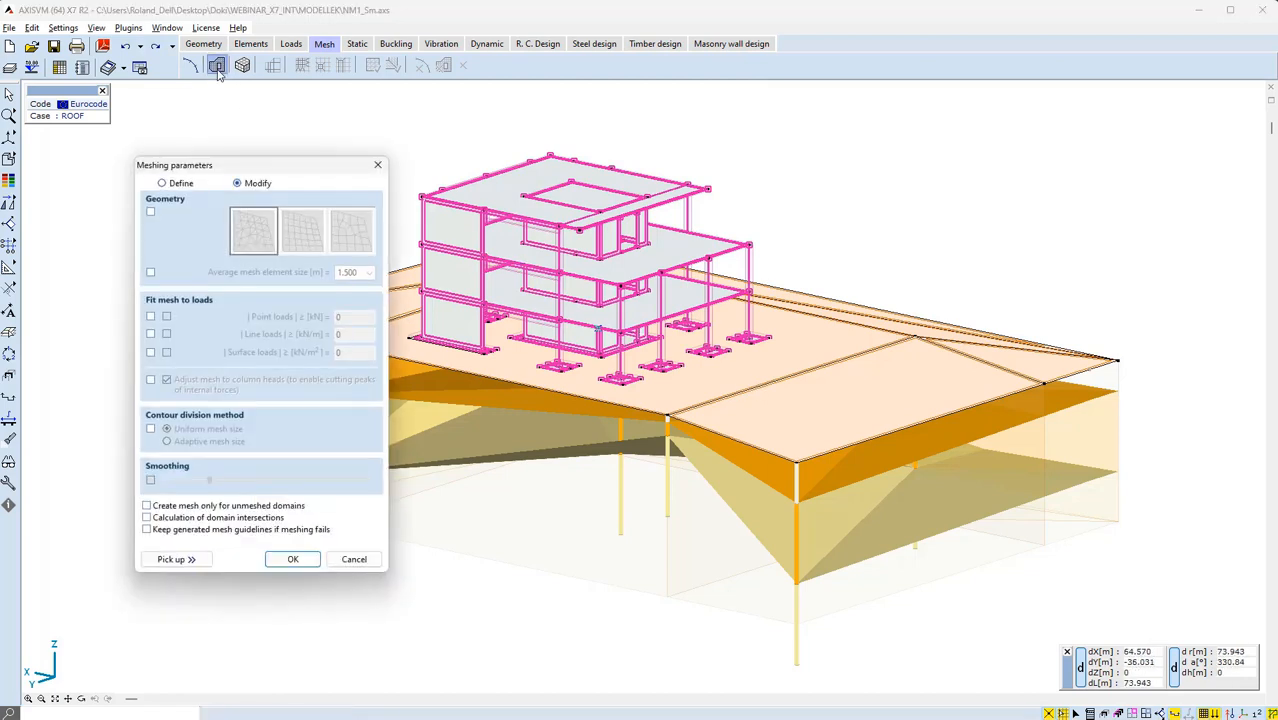
left_click(292, 561)
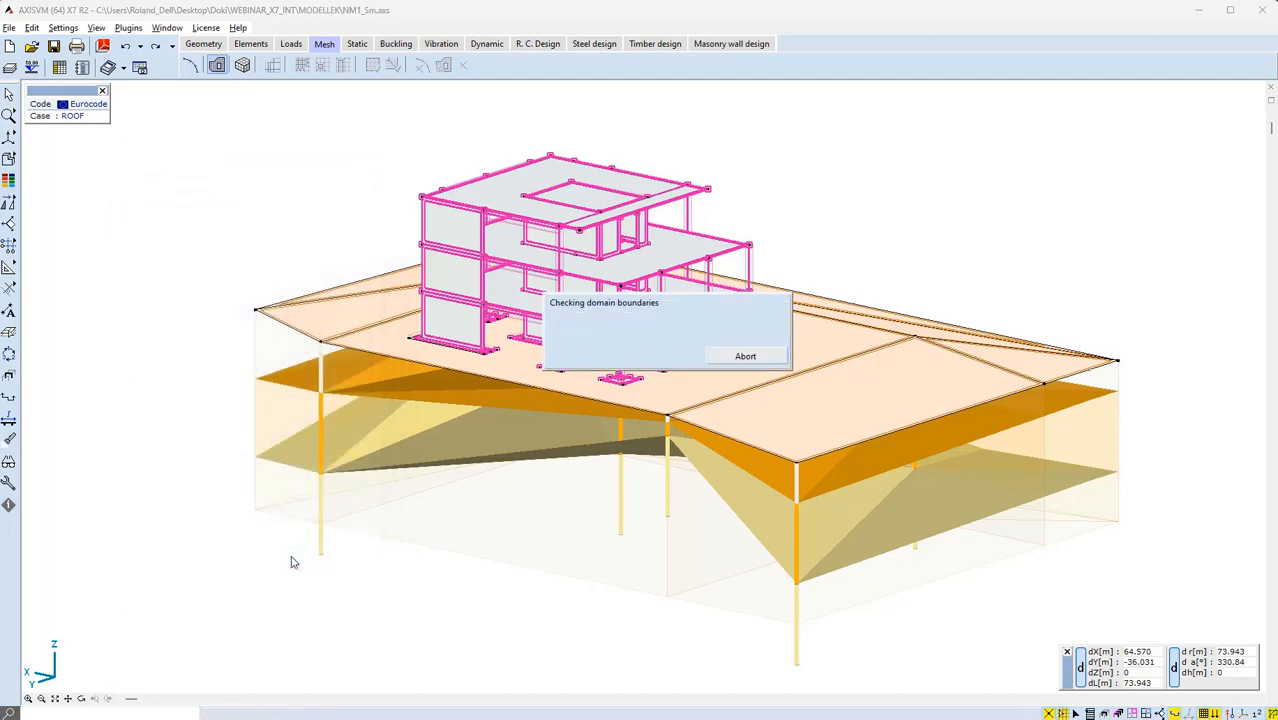
- Mesh all soil solids with tetrahedral elements, a 4 m average element size and a 4 m average vertical size, continuing despite short edges
left_click(246, 68)
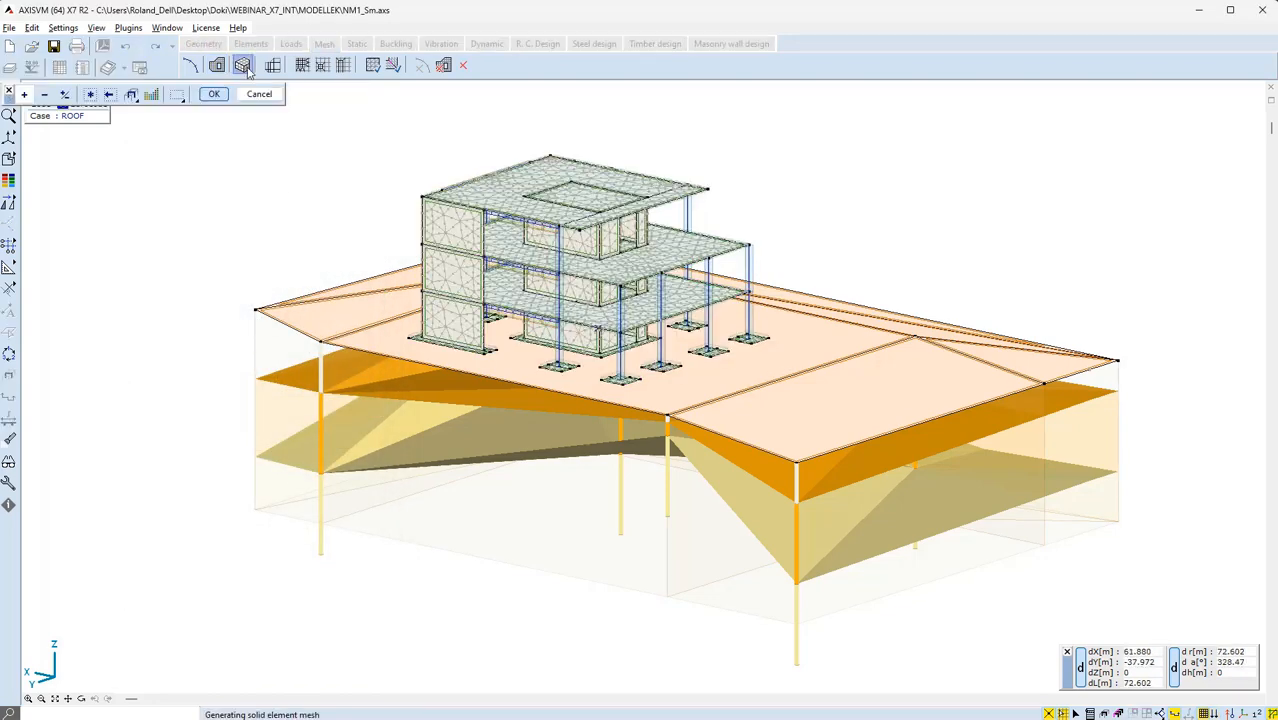
left_click(91, 95)
left_click(213, 95)
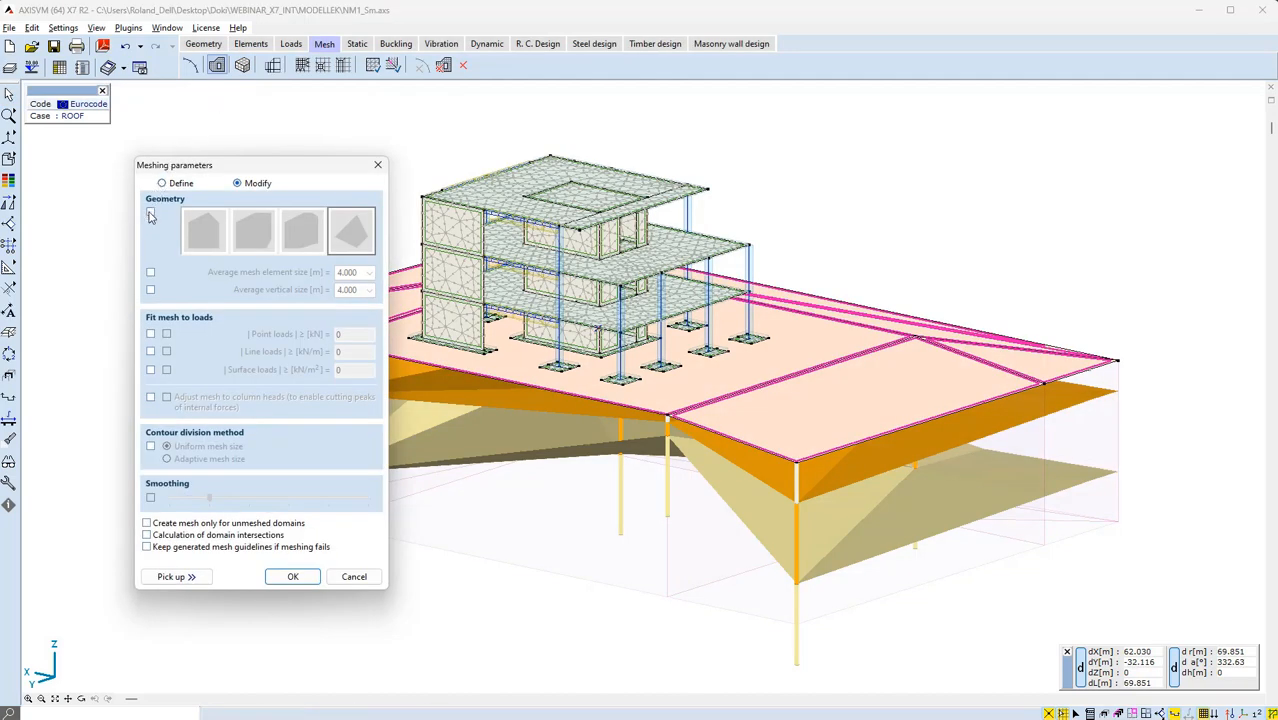
left_click(151, 215)
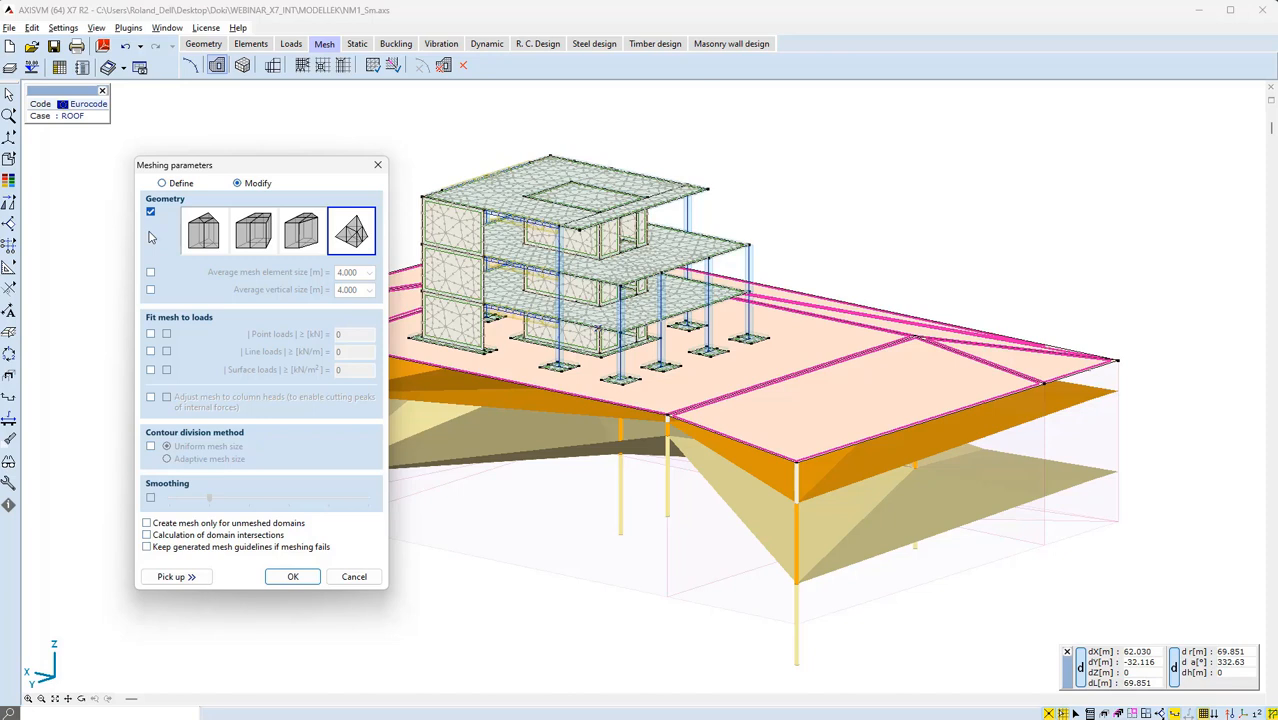
left_click(150, 271)
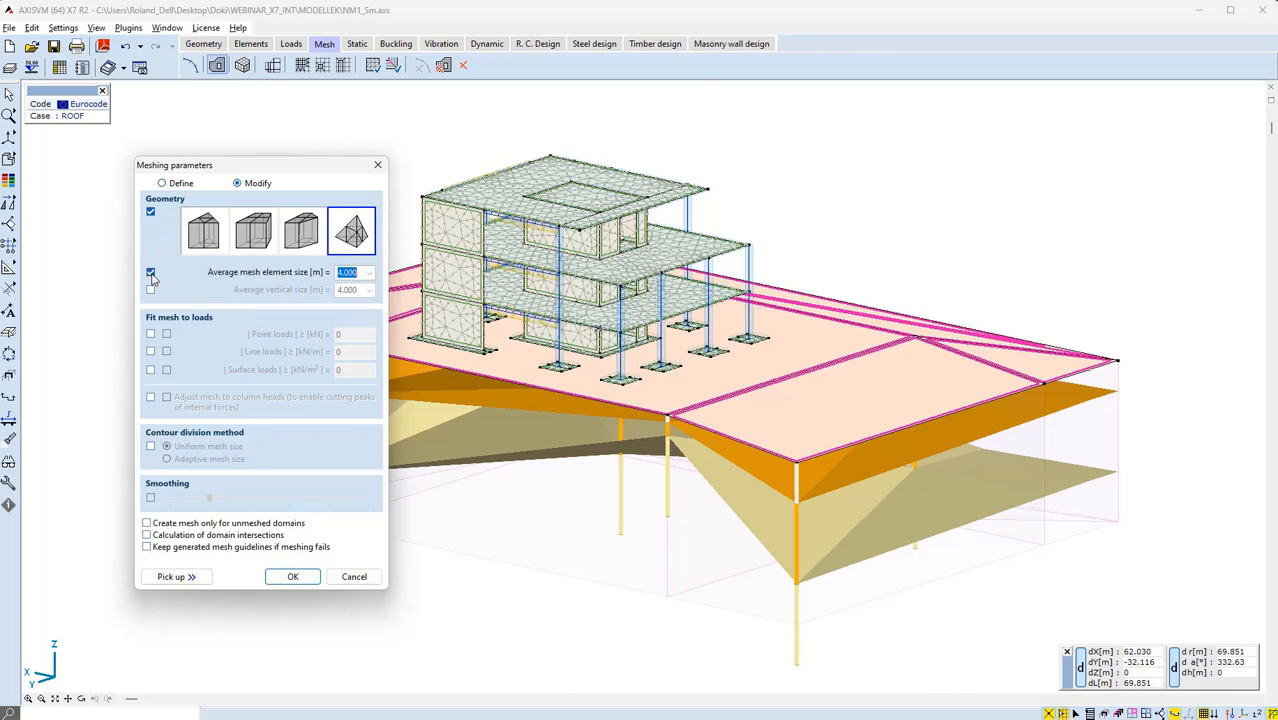
left_click(150, 289)
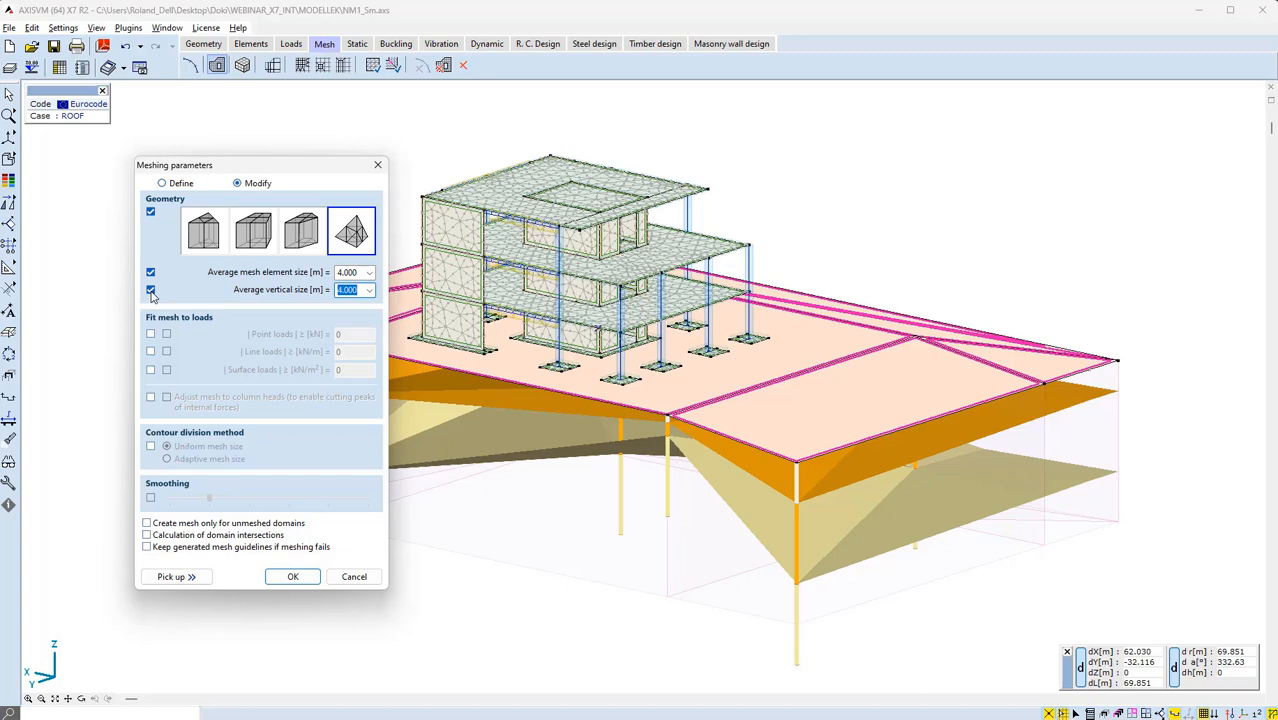
left_click(292, 576)
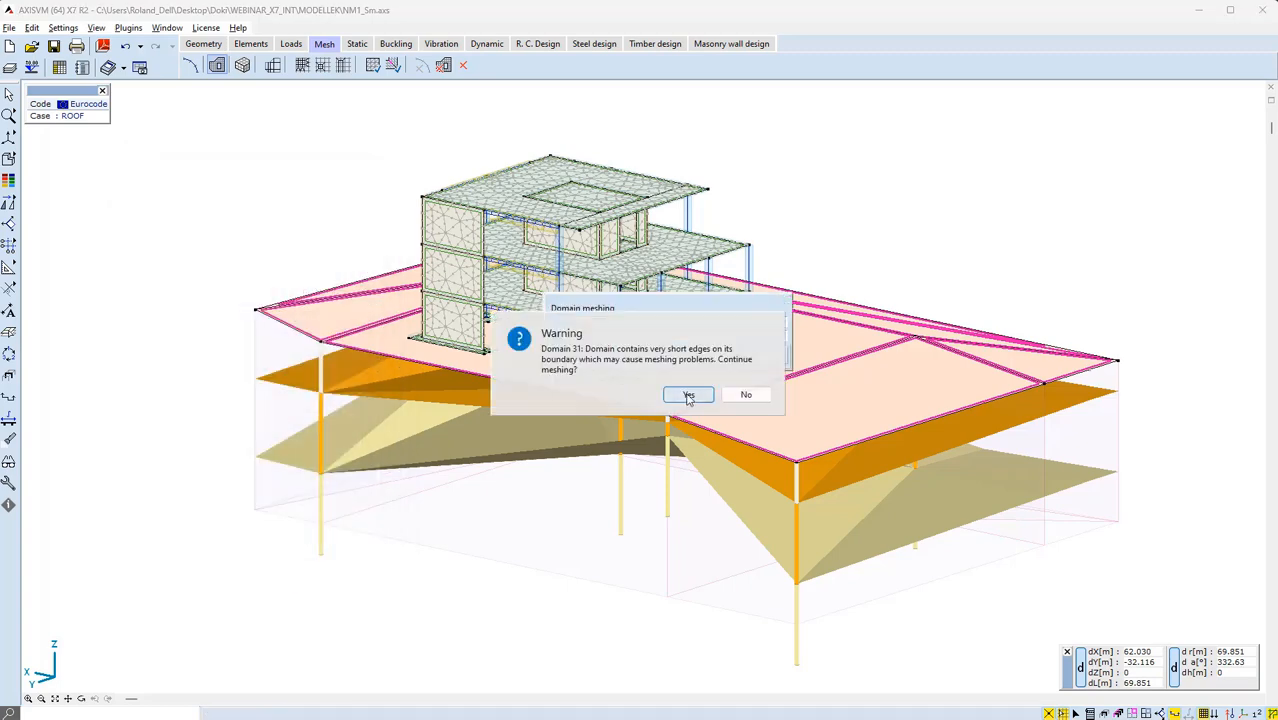
left_click(688, 396)
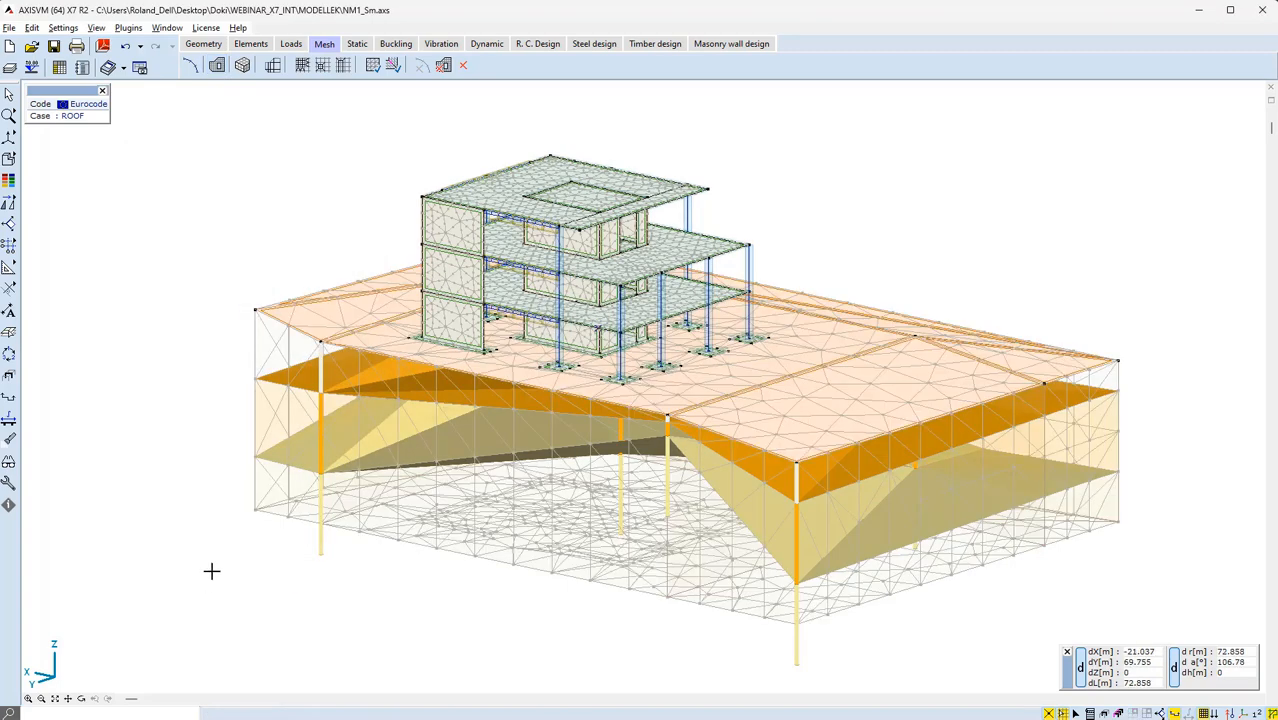
- Toggle the surface and volume mesh displays to inspect the building and soil meshes separately
mouse_move(1212, 712)
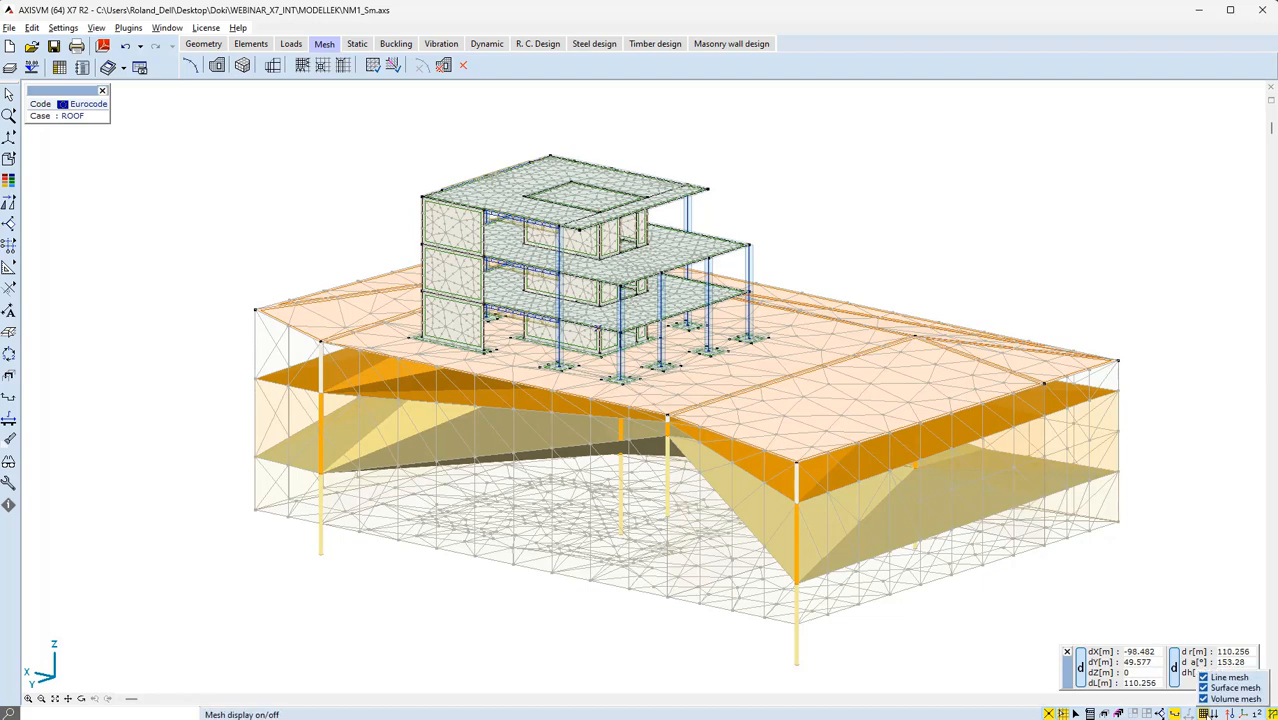
left_click(1204, 688)
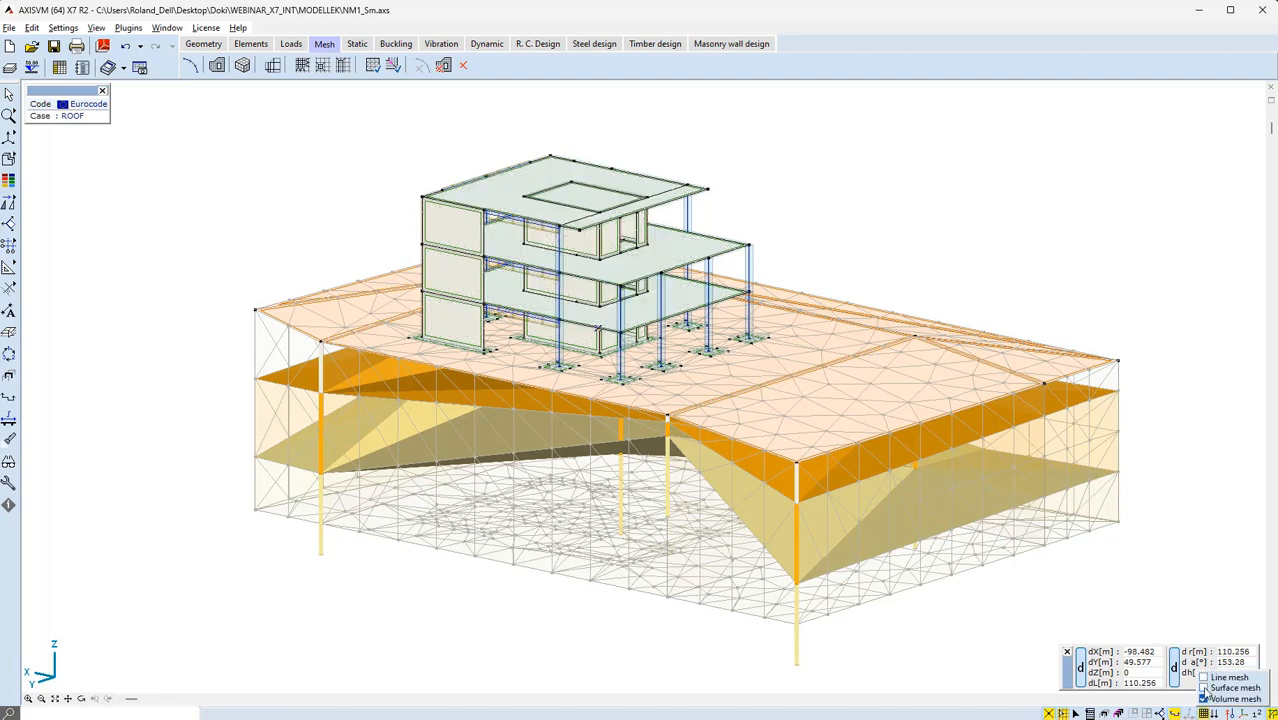
left_click(1204, 698)
left_click(1204, 698)
left_click(1204, 688)
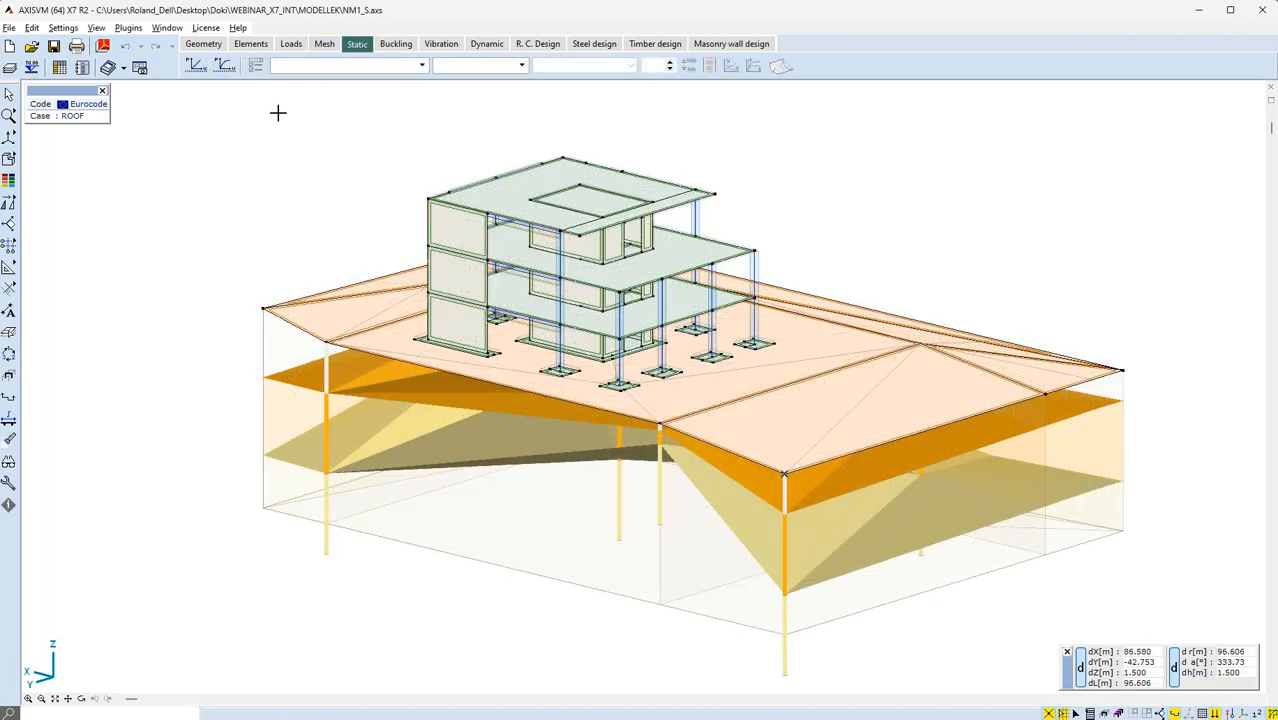
- Run the linear static analysis of the coupled building and soil model and examine the vertical displacements in 3D
left_click(195, 65)
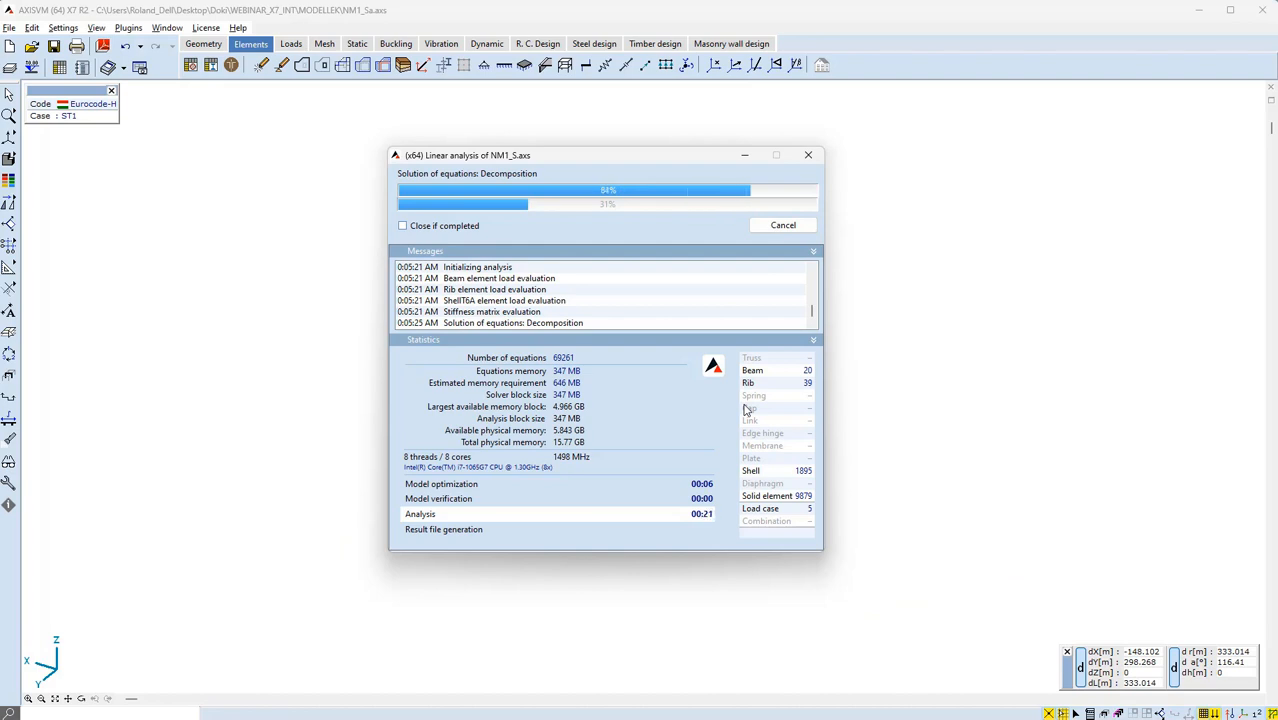
left_click(783, 225)
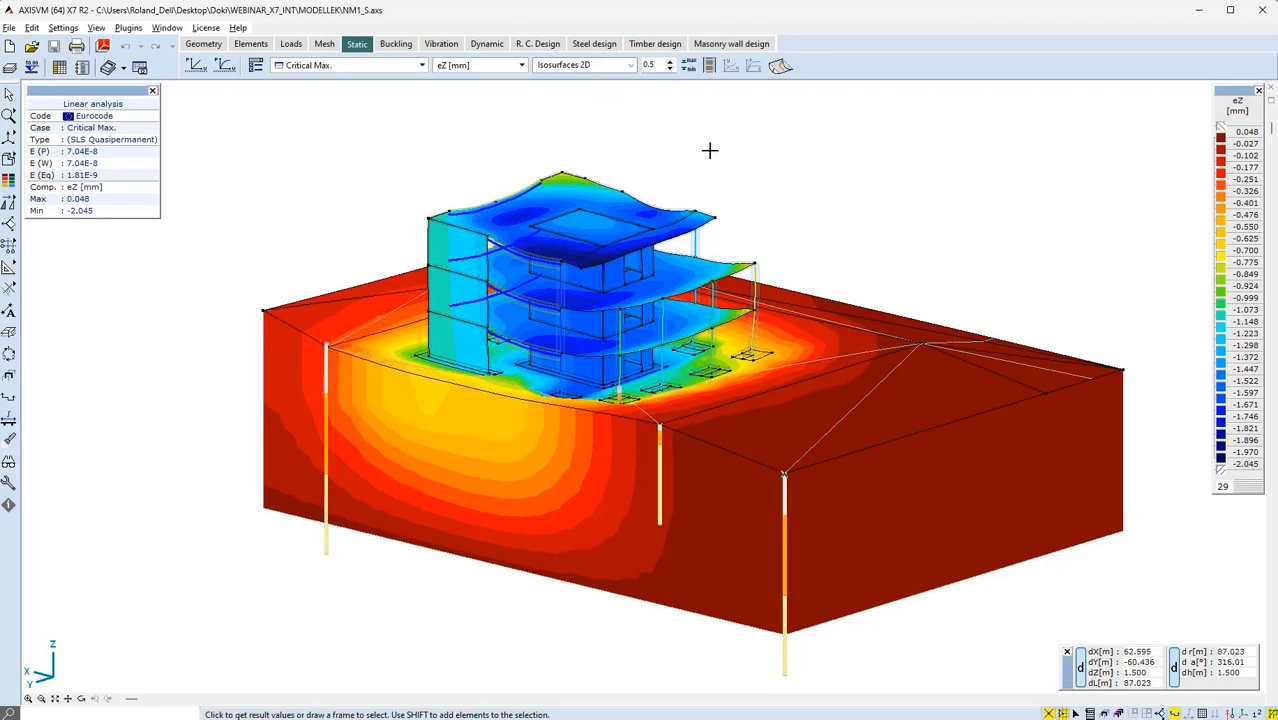
middle_click_drag(810, 165, 770, 168)
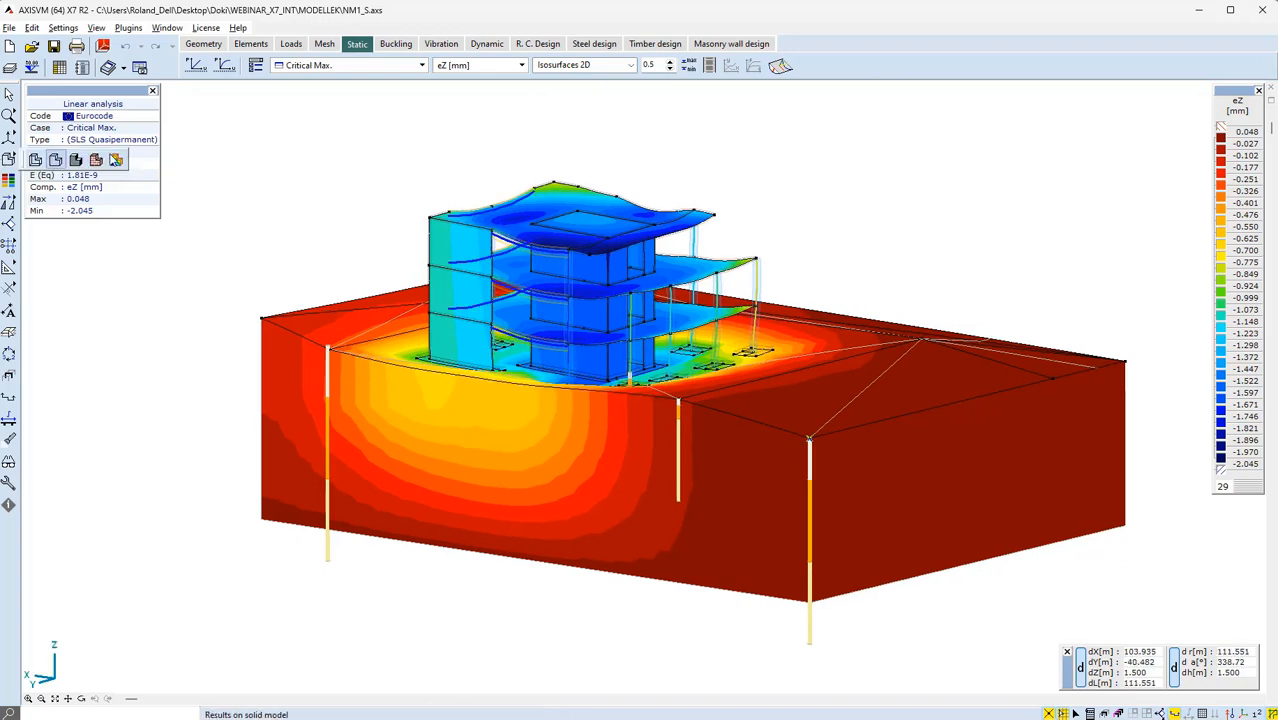
- Show the eZ displacement results on the solid model, play the deformation animation and close it
left_click(116, 165)
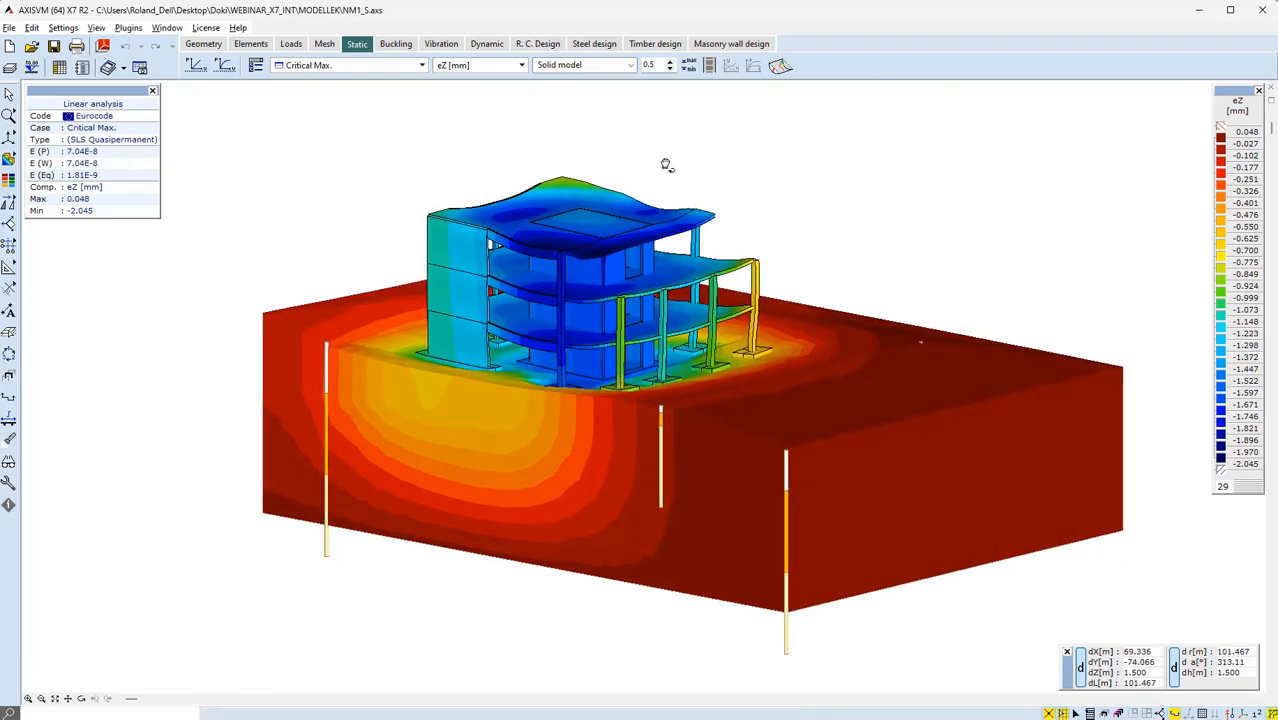
left_click(709, 66)
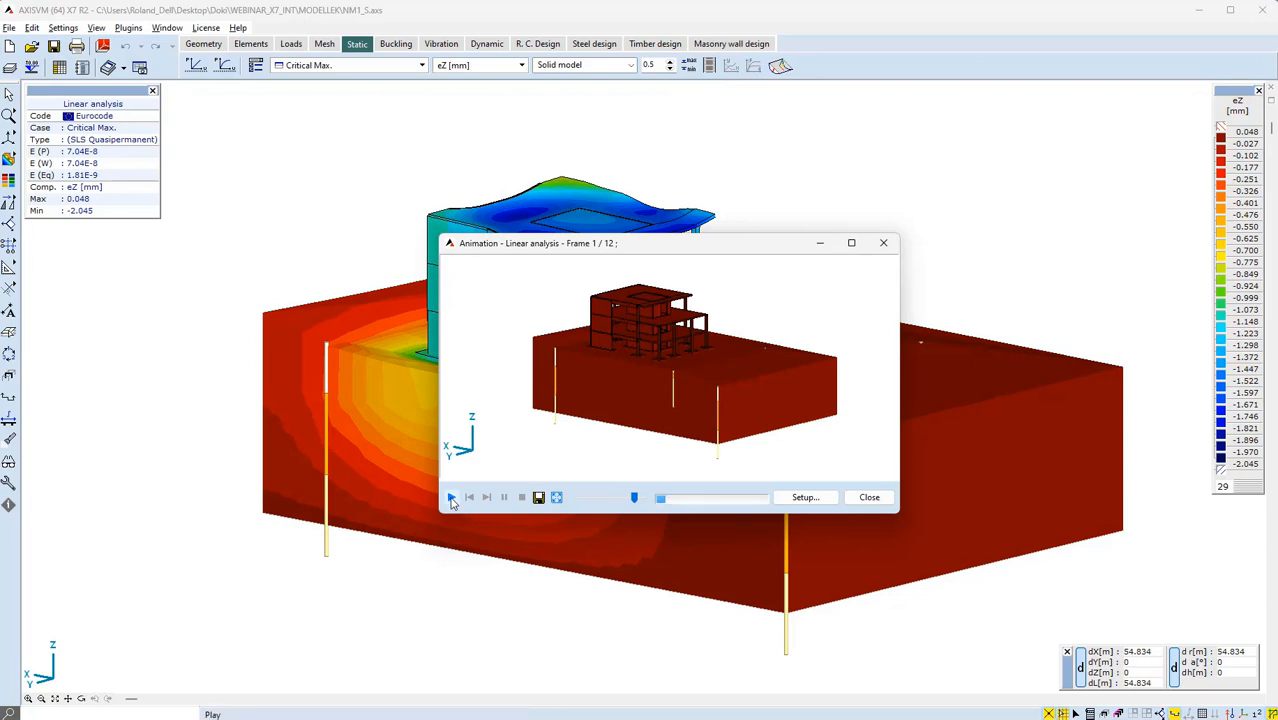
left_click(451, 498)
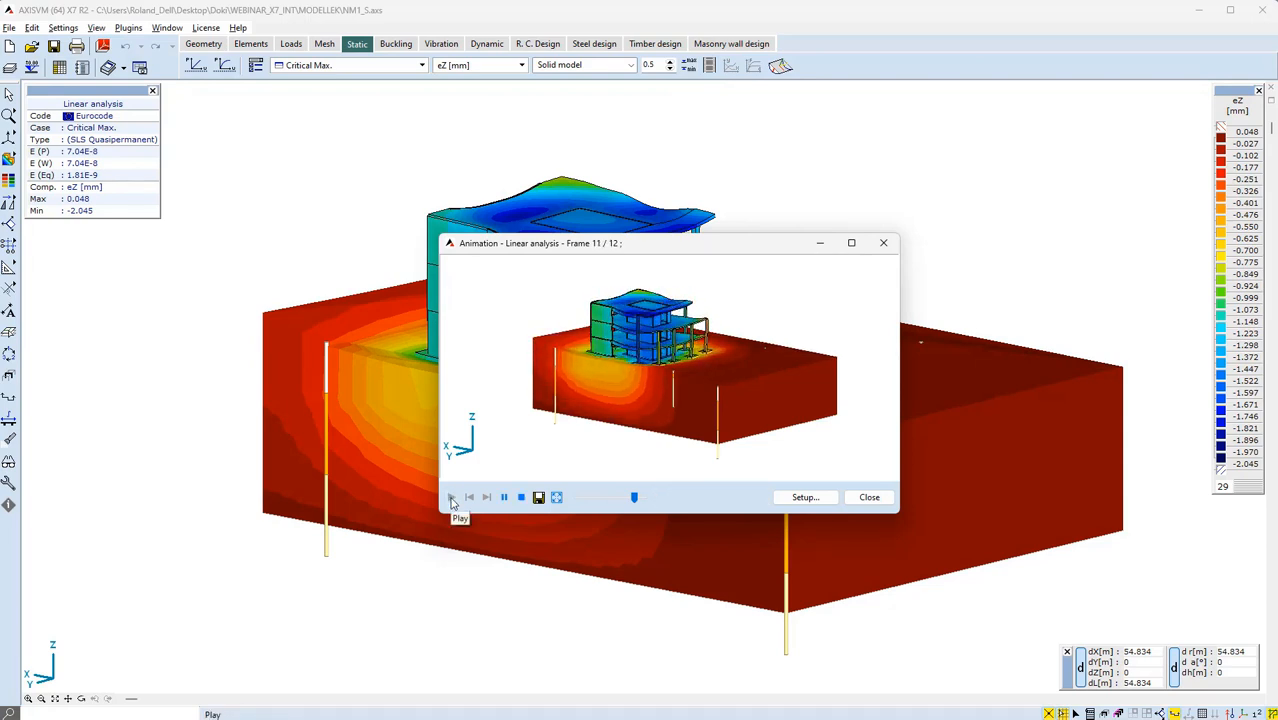
left_click(868, 497)
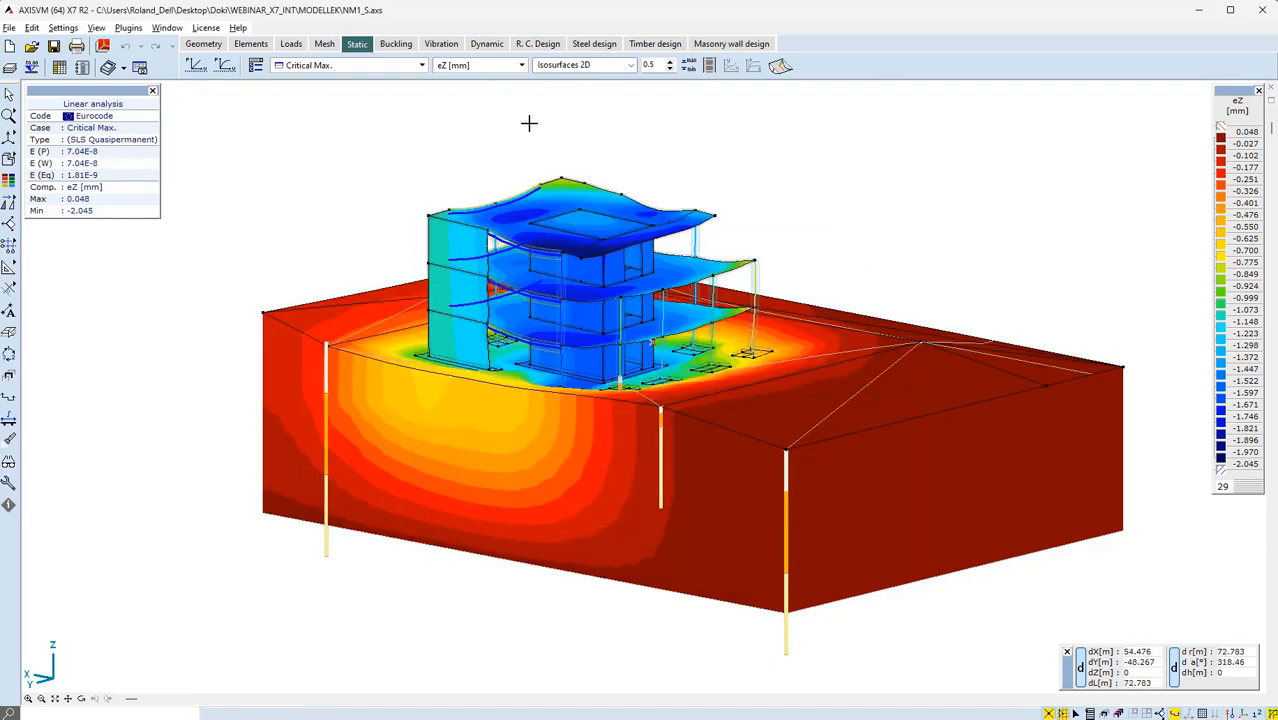
- Turn on section plane a1-a1 to display the vertical displacement results through the soil
left_click(9, 401)
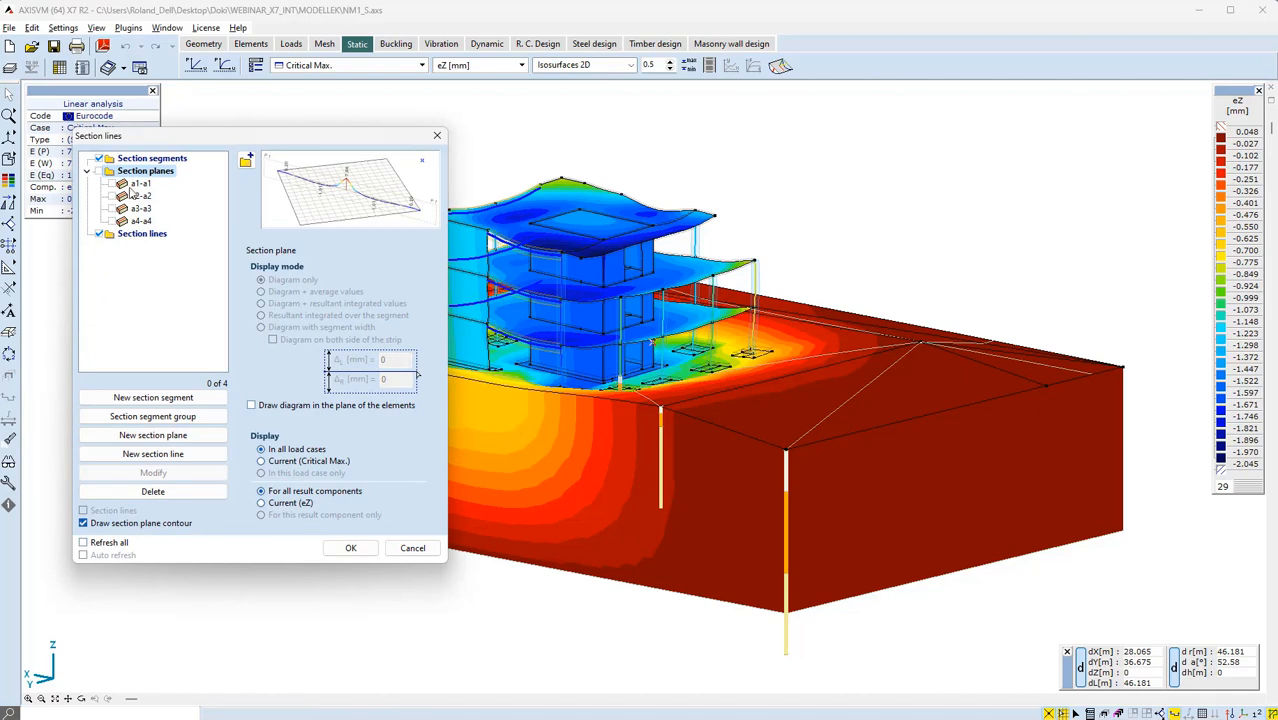
left_click(118, 185)
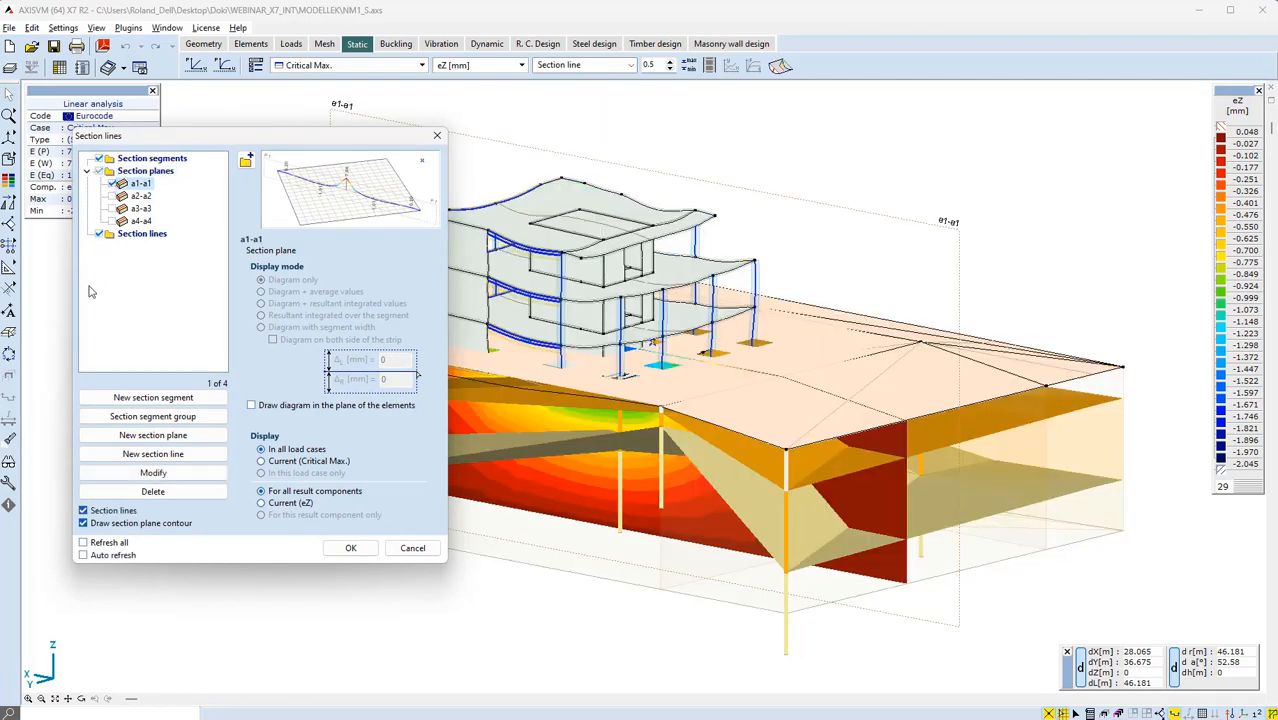
left_click(347, 549)
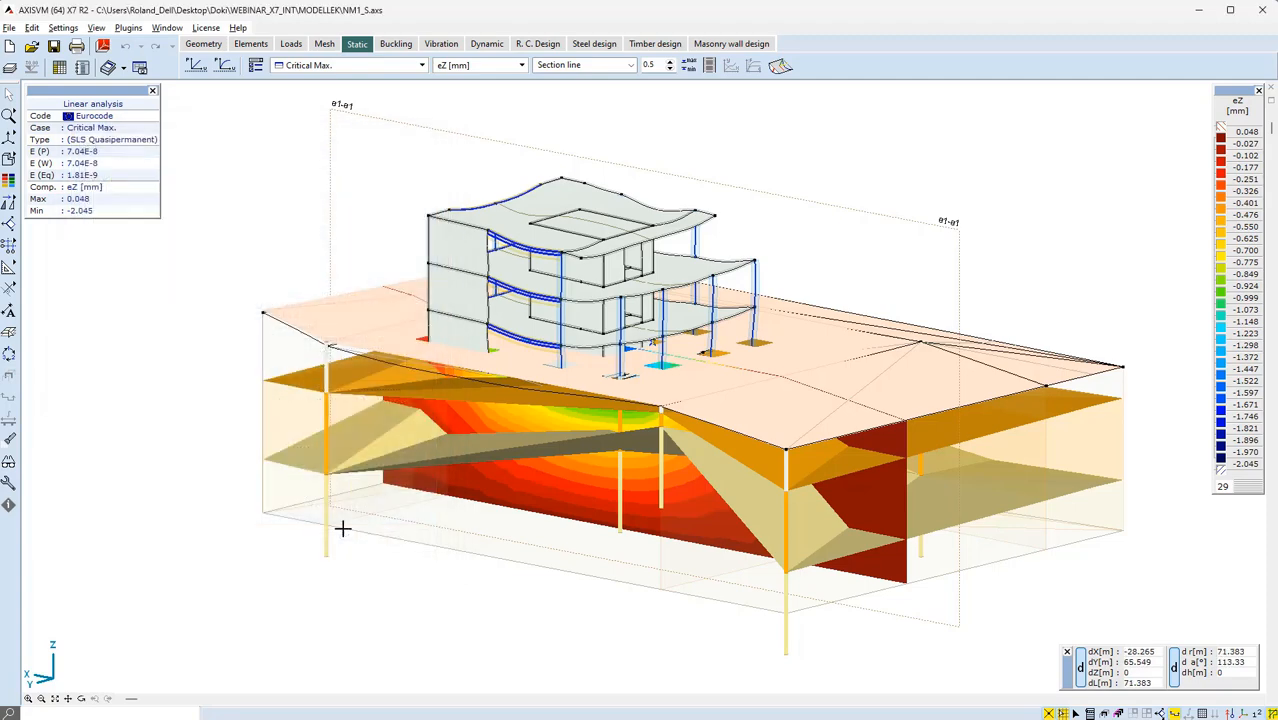
- Hide the soil layers and show the a1-a1 section in the X-Z front view
middle_click_drag(521, 368, 797, 406, "alt")
left_click(1257, 713)
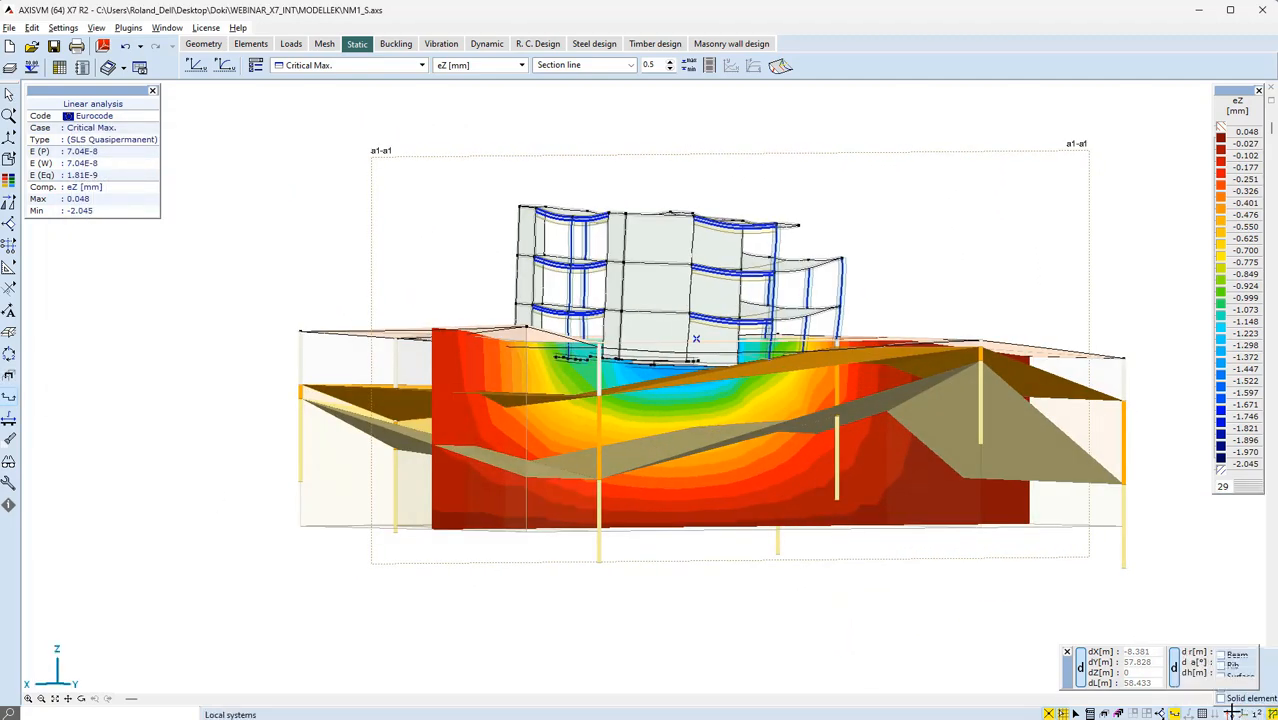
mouse_move(1243, 713)
left_click(1205, 698)
middle_click_drag(970, 279, 806, 275, "alt")
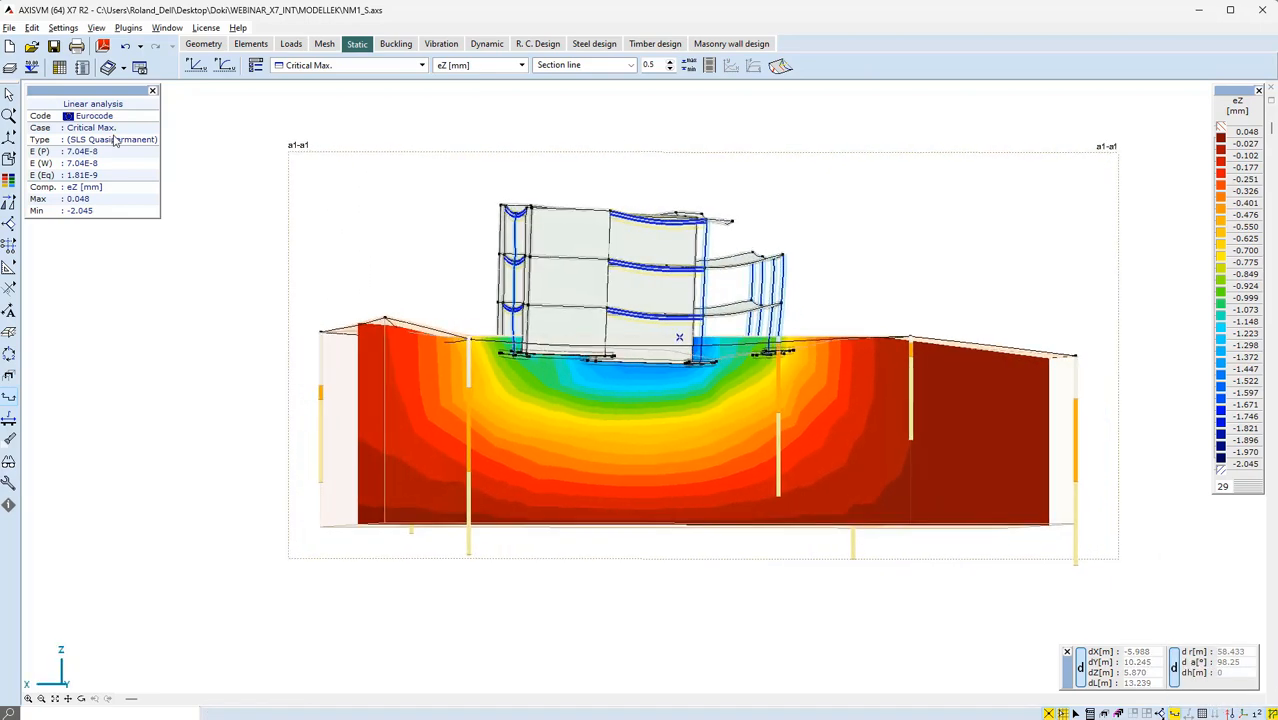
left_click(37, 140)
- Display the vertical soil strain ezz on the a1-a1 section
left_click(480, 65)
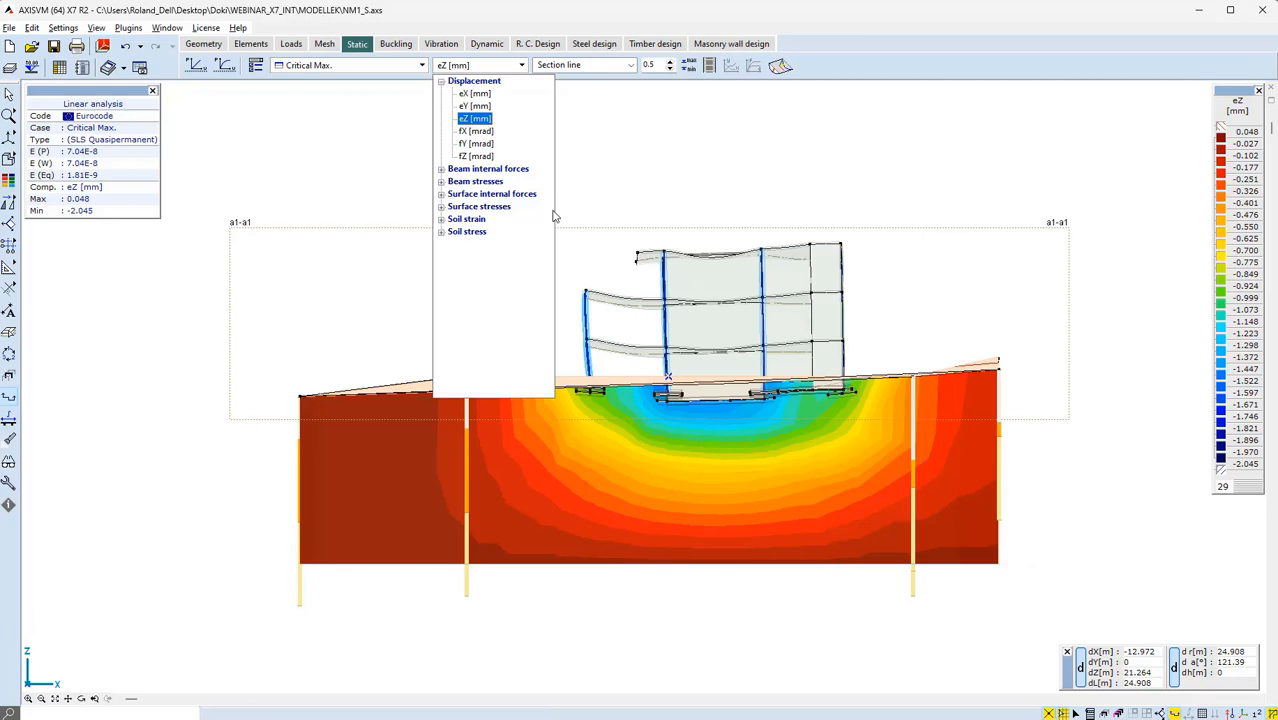
left_click(441, 219)
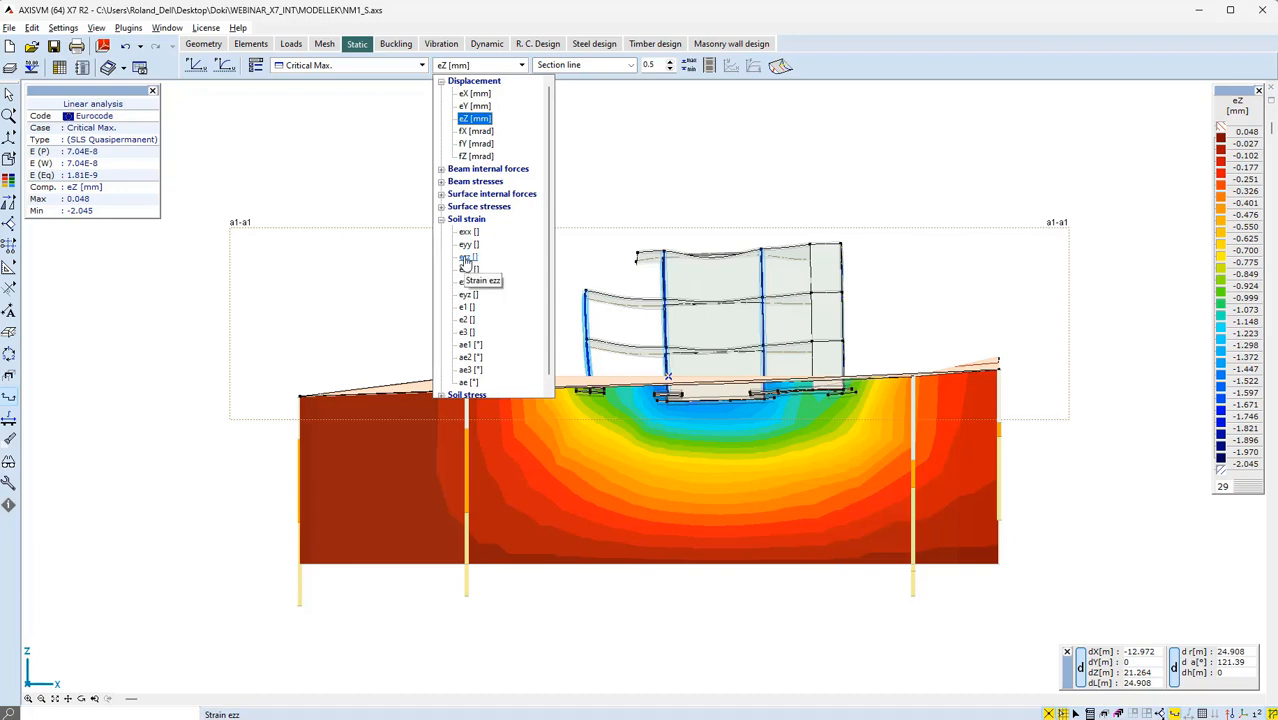
left_click(465, 259)
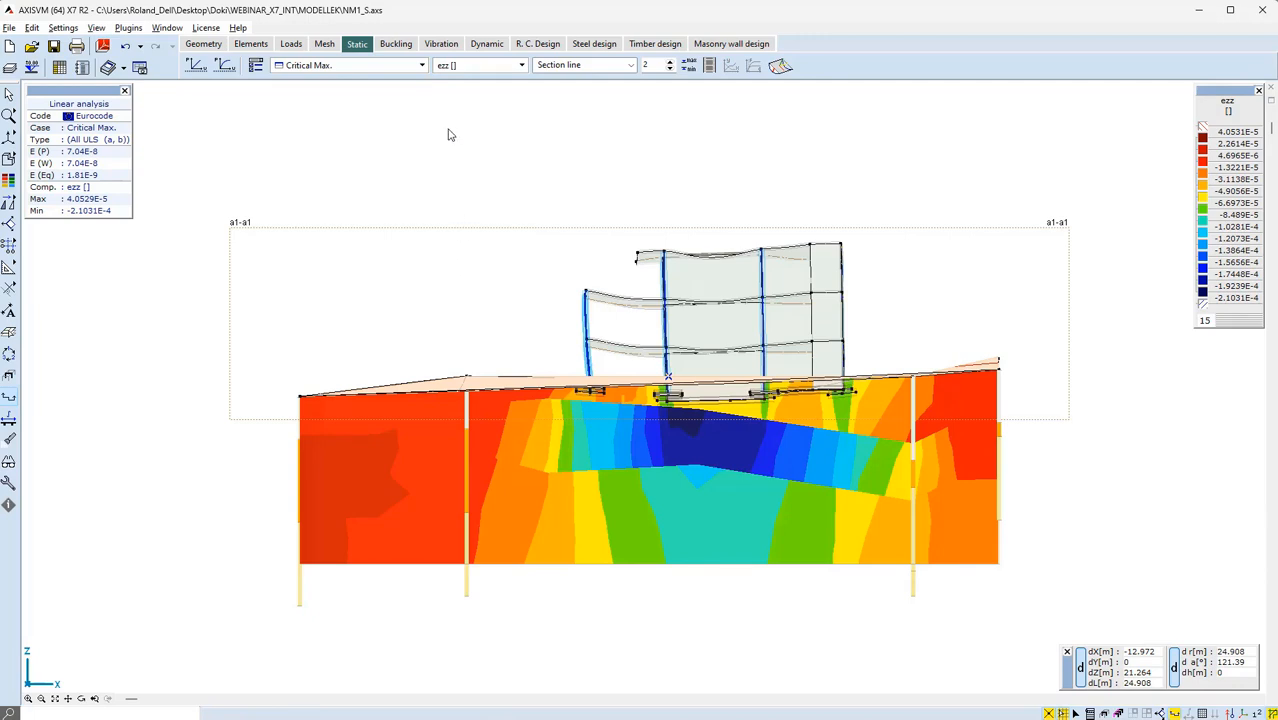
- Display the vertical soil stress Szz on the a1-a1 section for Critical Max
left_click(455, 68)
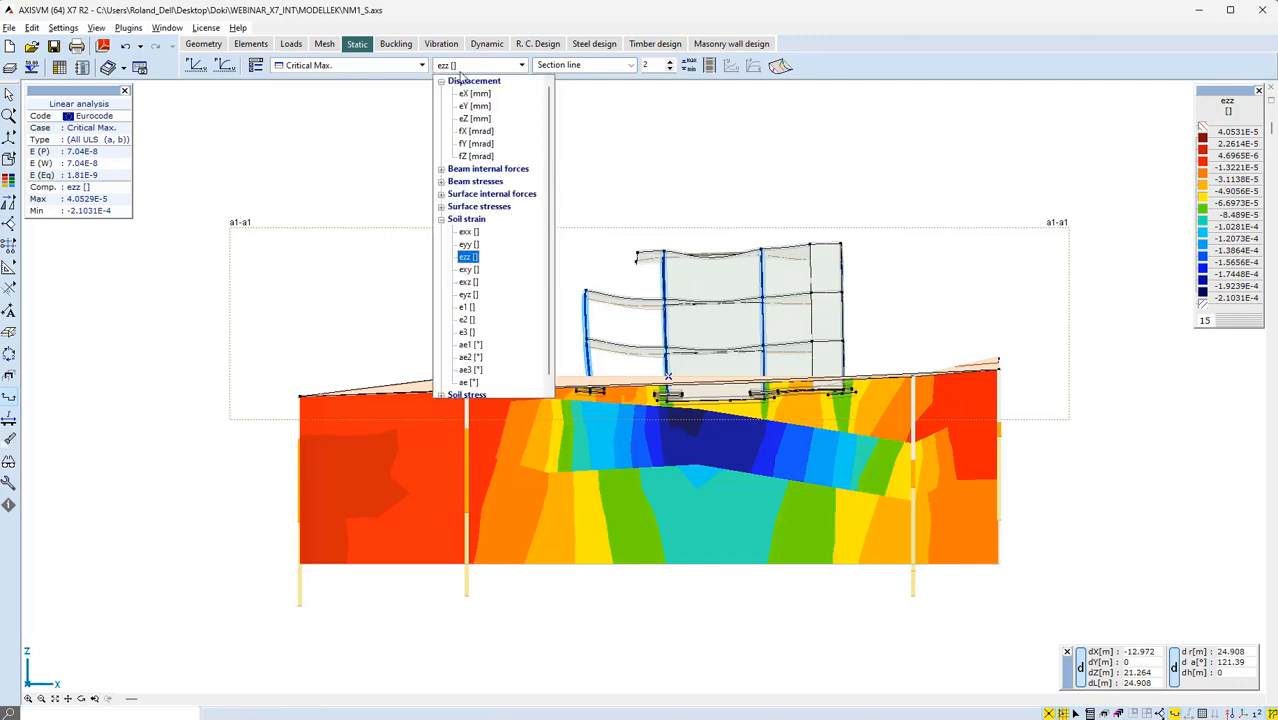
scroll(502, 234, "down", 1)
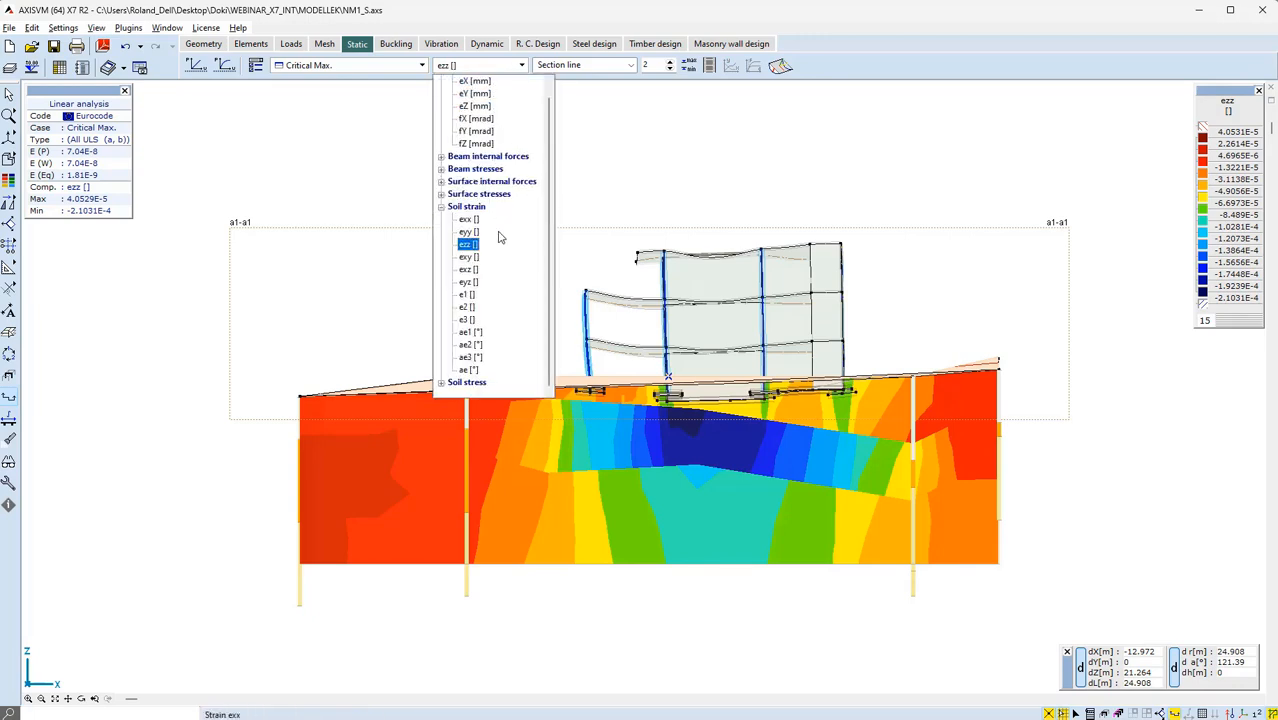
left_click(441, 382)
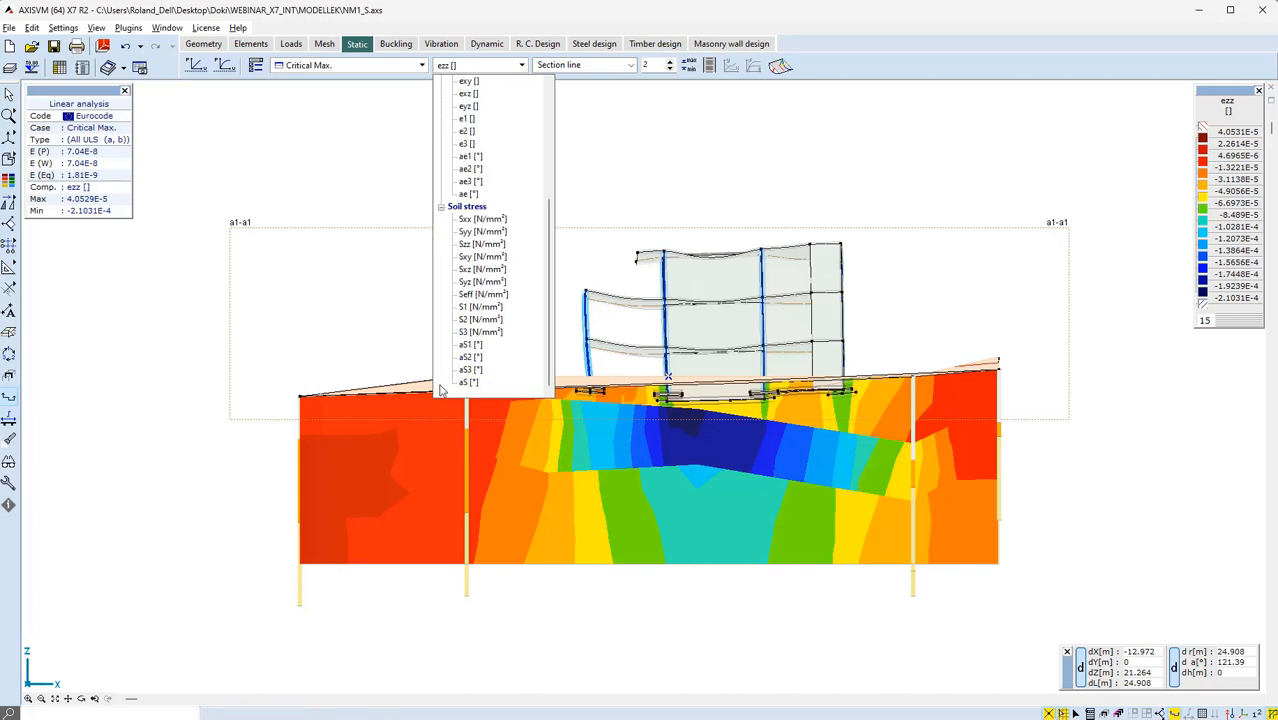
left_click(470, 245)
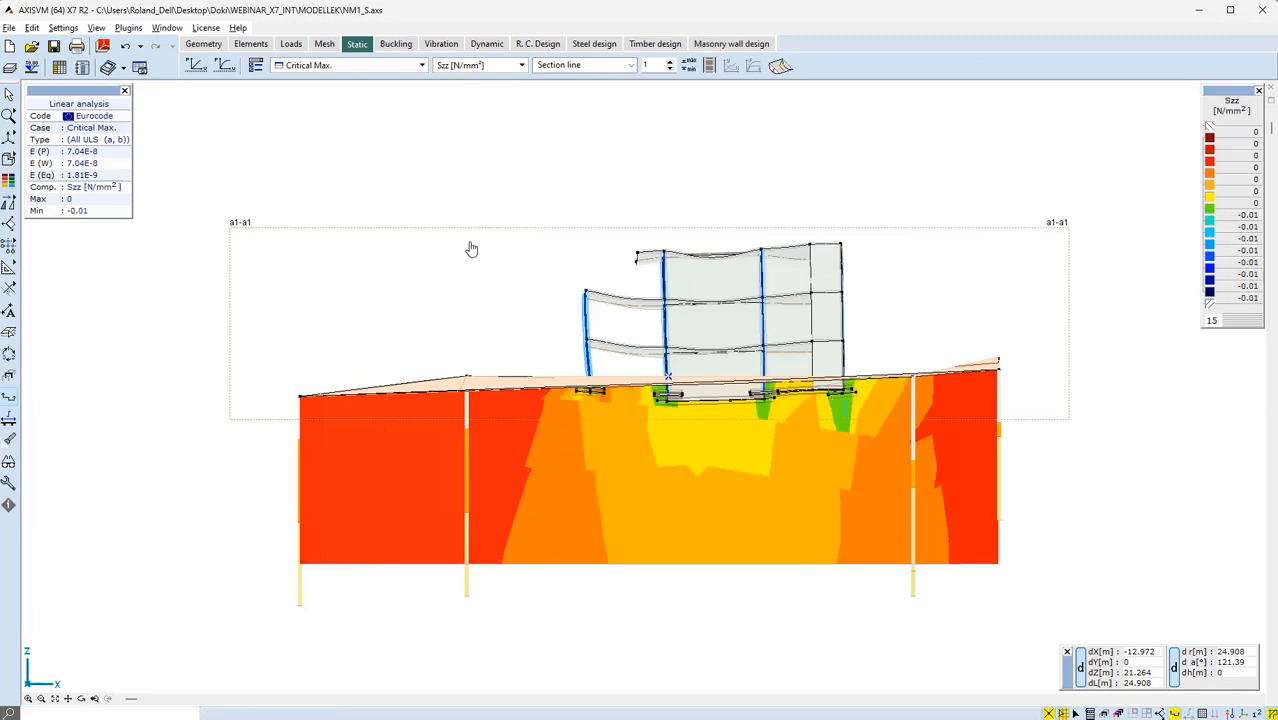
- Switch the a1-a1 section results back to the soil strain ezz and turn on the display of the soil layers
left_click(480, 65)
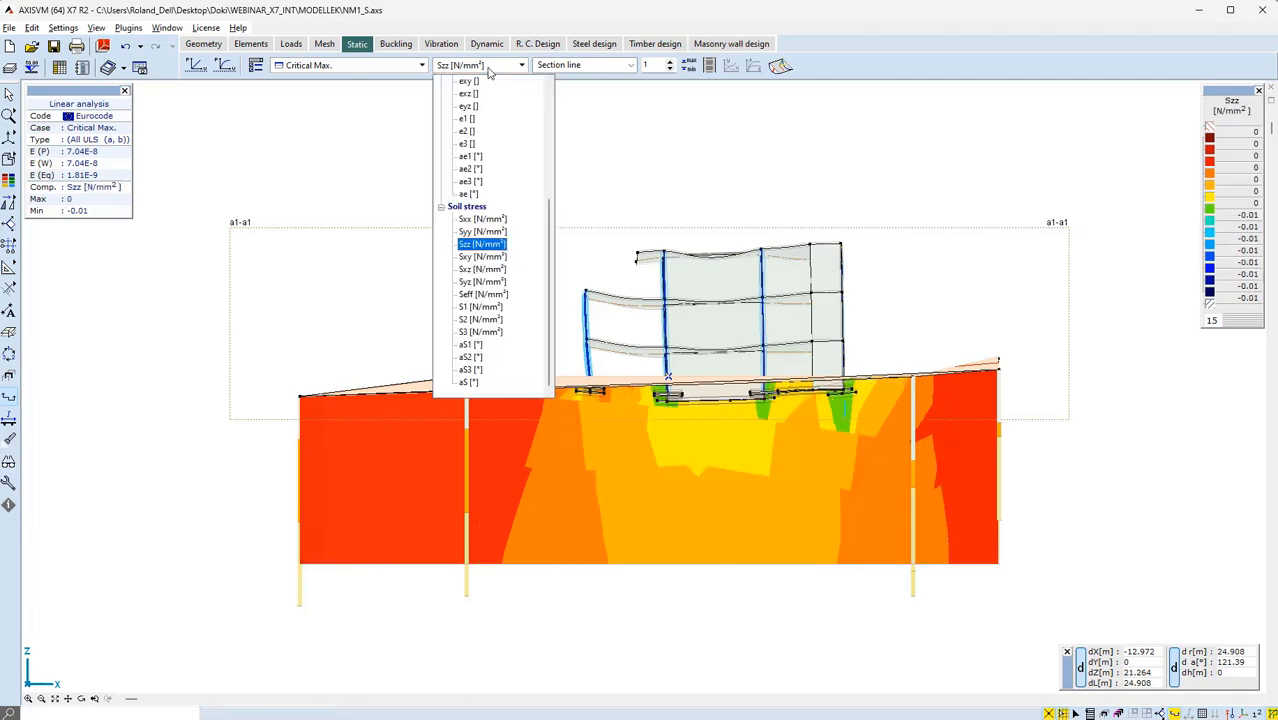
scroll(470, 160, "up", 5)
left_click(469, 150)
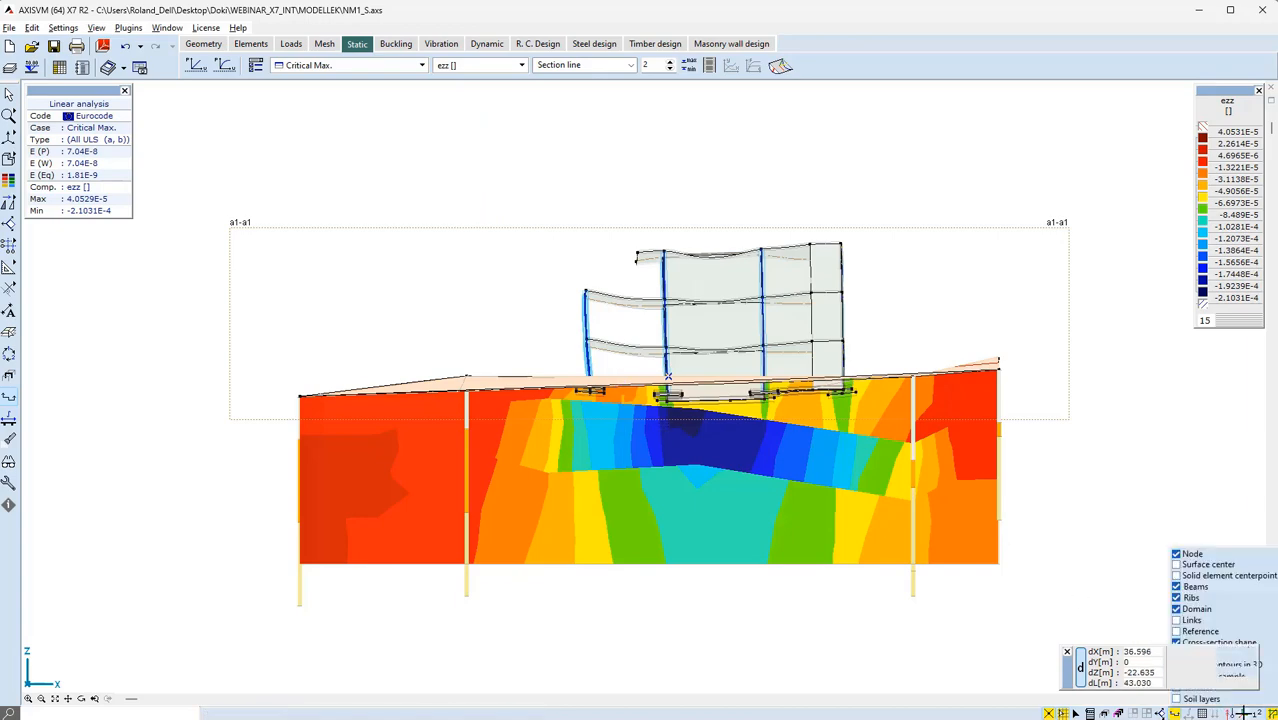
mouse_move(1231, 713)
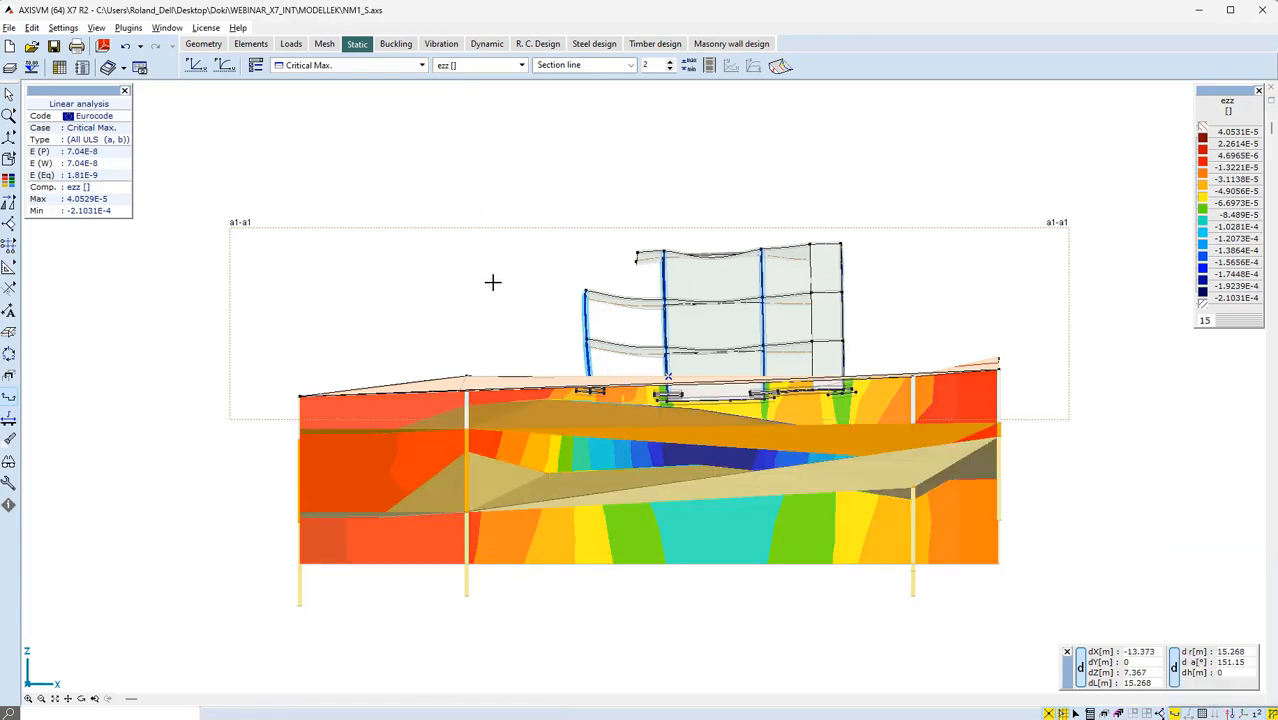
mouse_move(540, 299)
middle_mouse_down("alt")
mouse_move(722, 252)
mouse_move(822, 246)
mouse_move(716, 277)
mouse_move(550, 280)
middle_mouse_up("alt")
- Open the soil profile of the second borehole in the front view and compare the Es and μ properties of layers CST, CSL and BSL
left_click(35, 137)
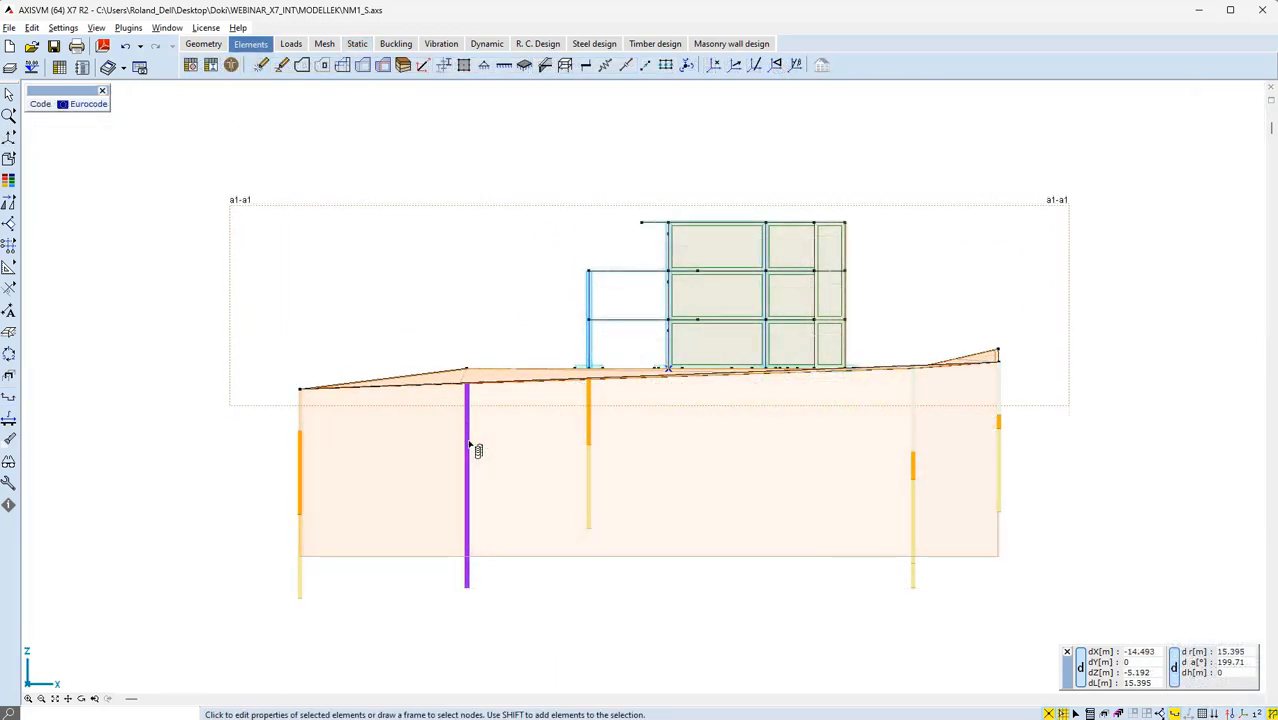
left_click(467, 512)
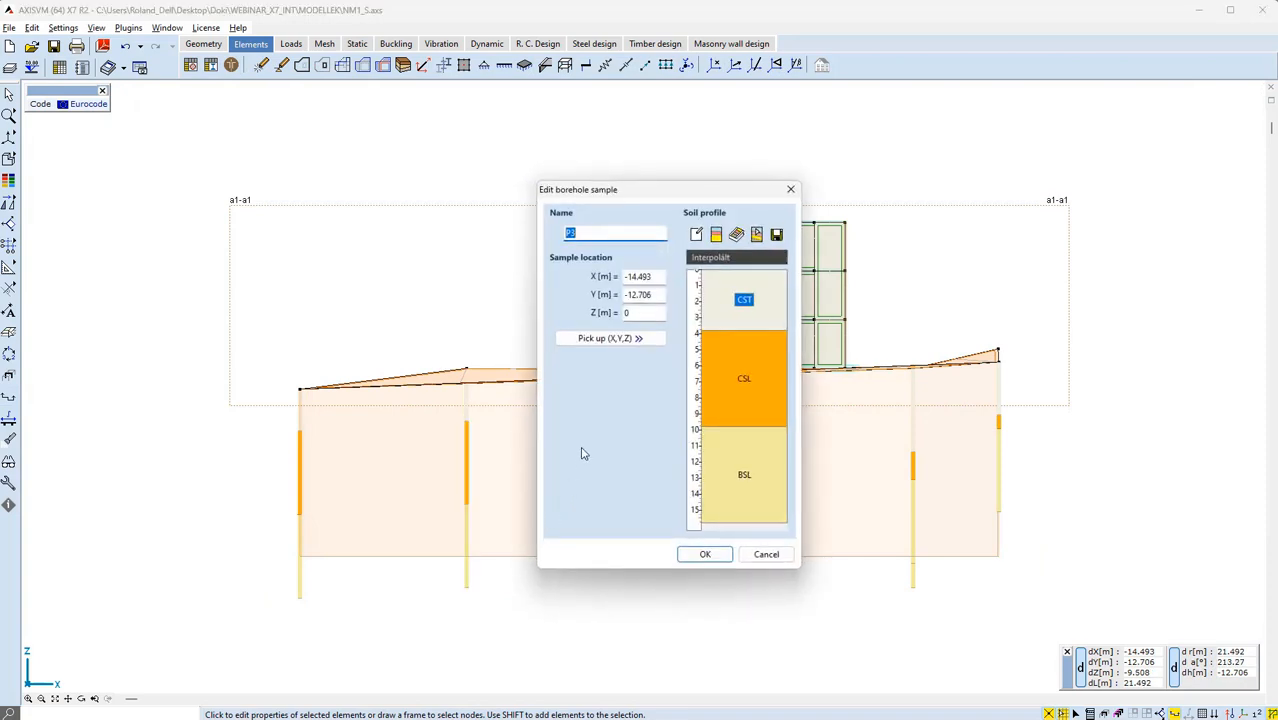
double_click(765, 366)
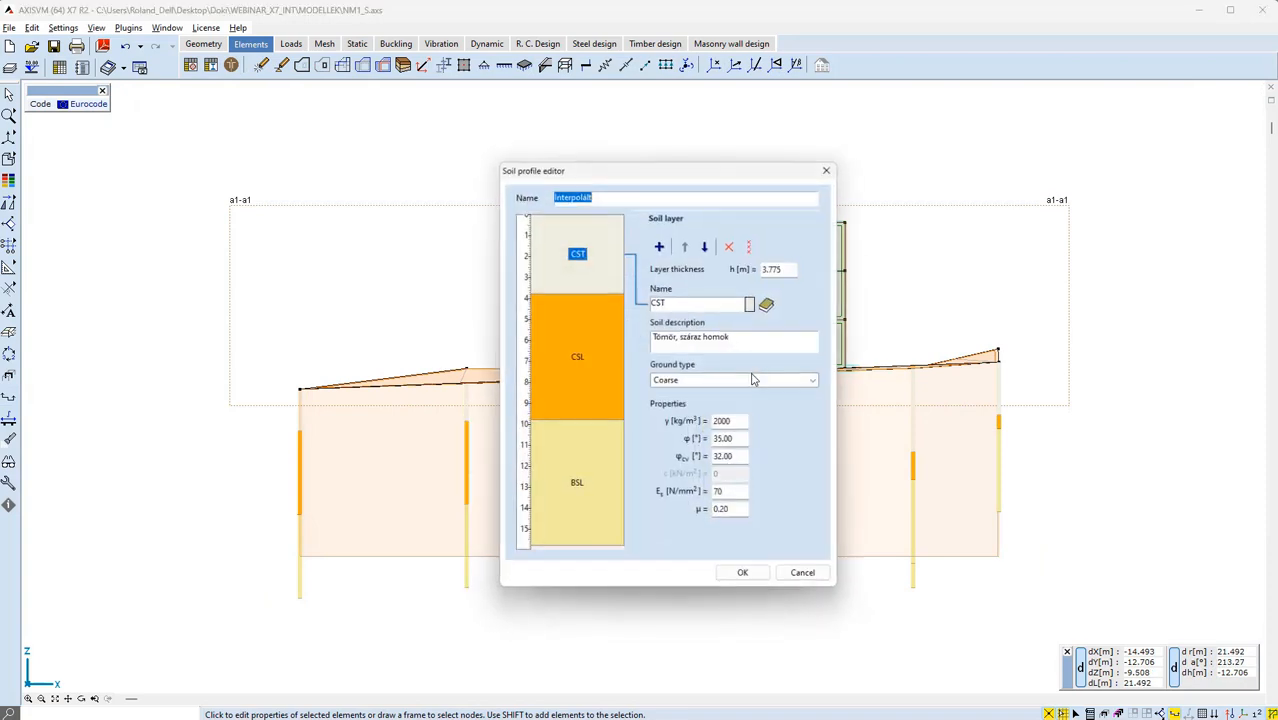
left_click(583, 257)
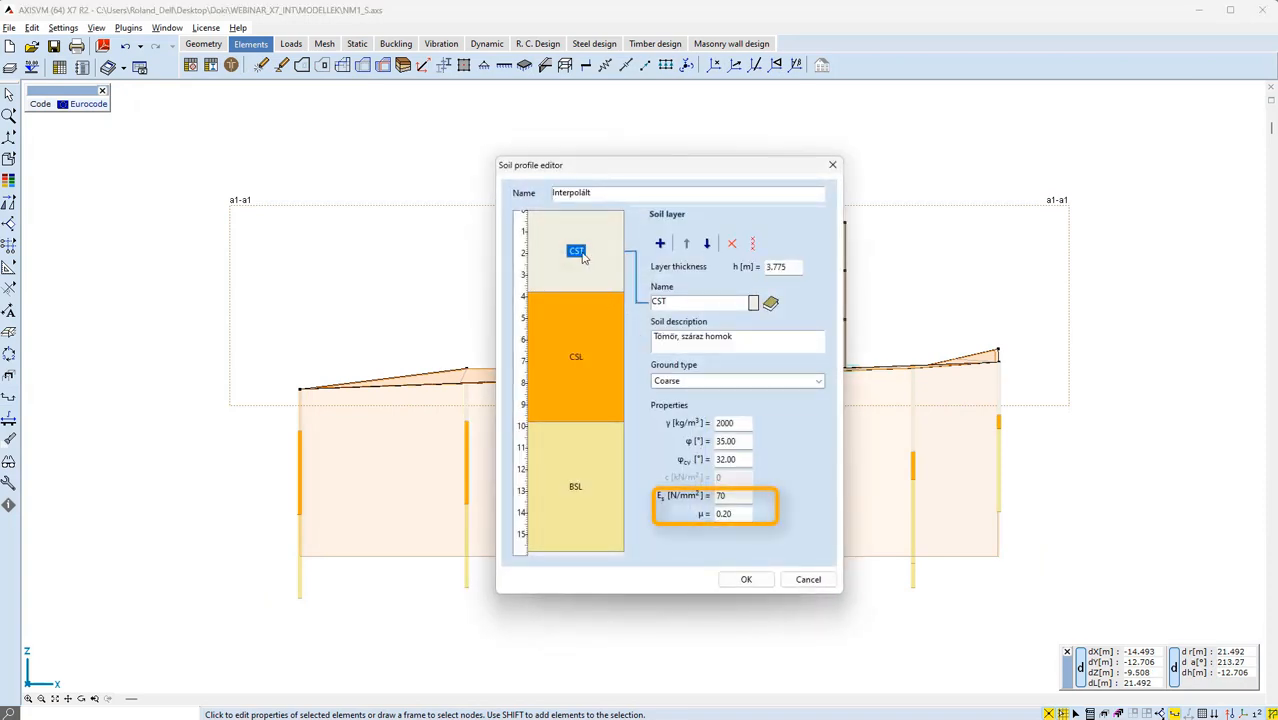
left_click(577, 360)
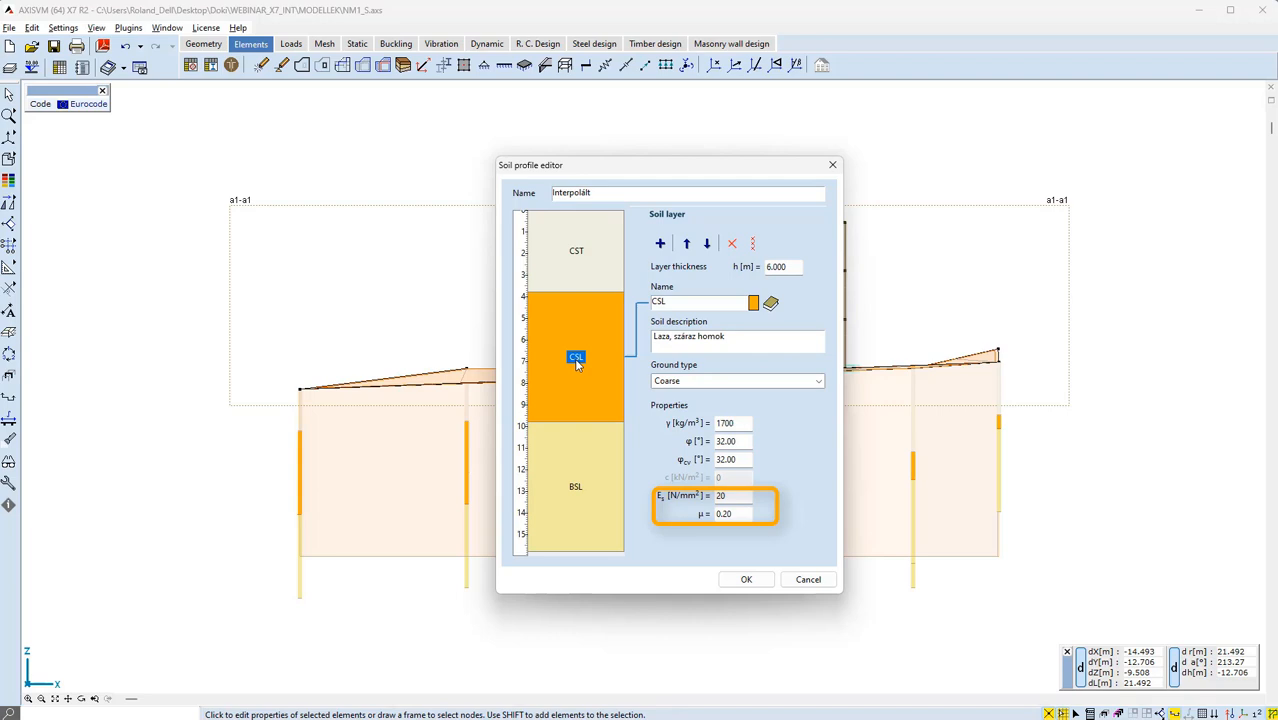
left_click(575, 487)
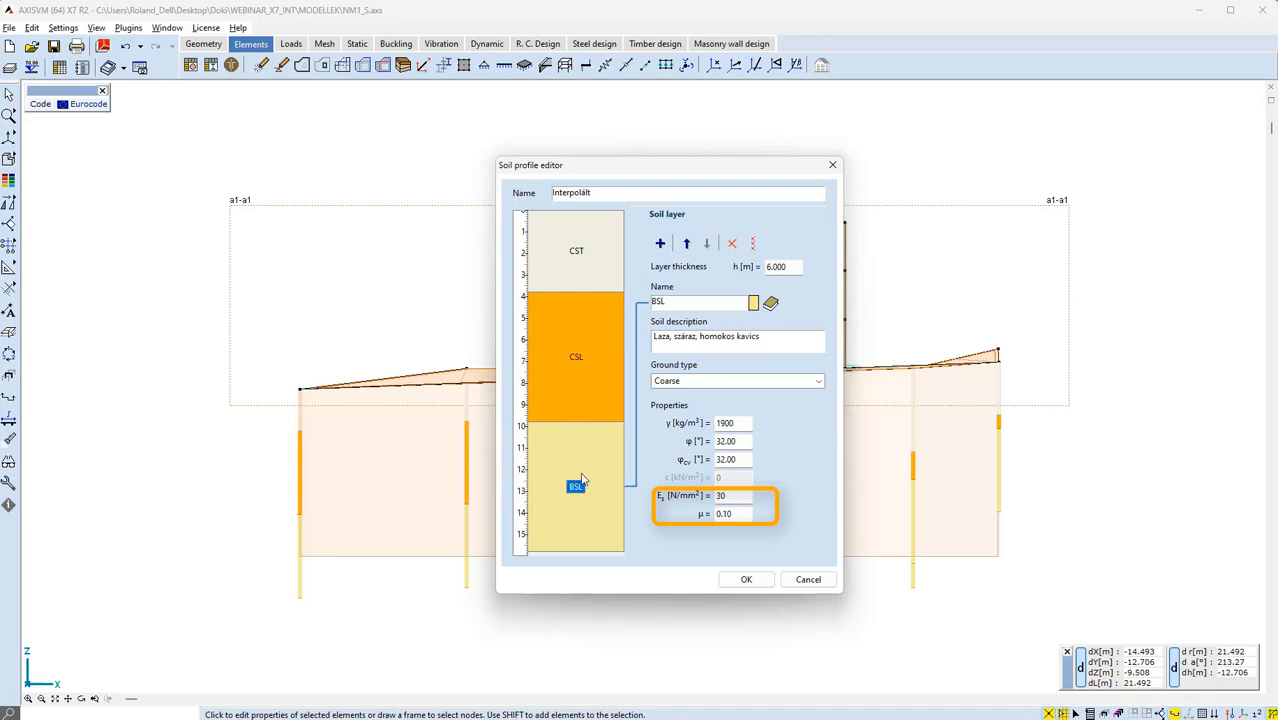
left_click(589, 372)
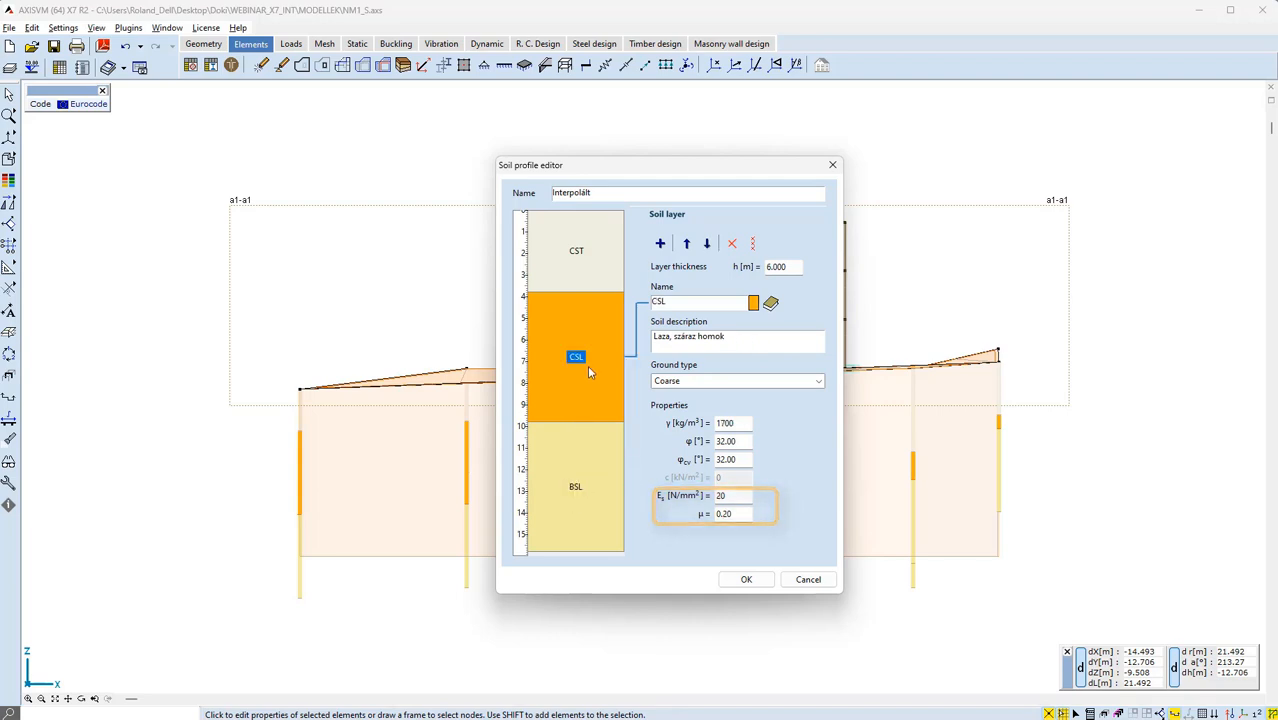